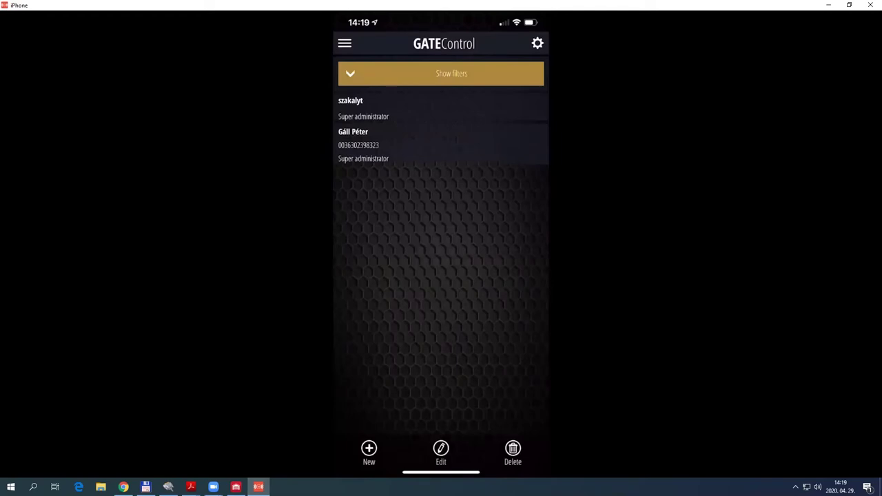
Open the second super administrator's user record and scroll through its role and permission checkboxes
{"action": "left_click", "coordinate": [441, 108]}
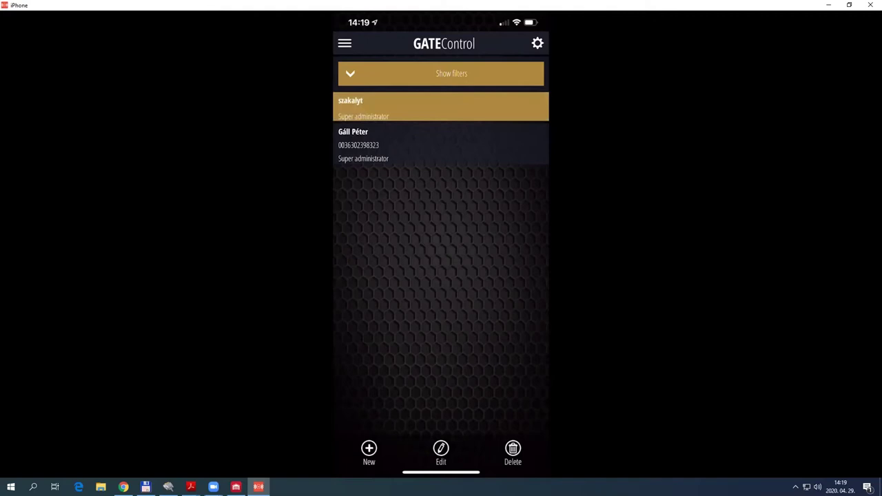
{"action": "left_click", "coordinate": [441, 145]}
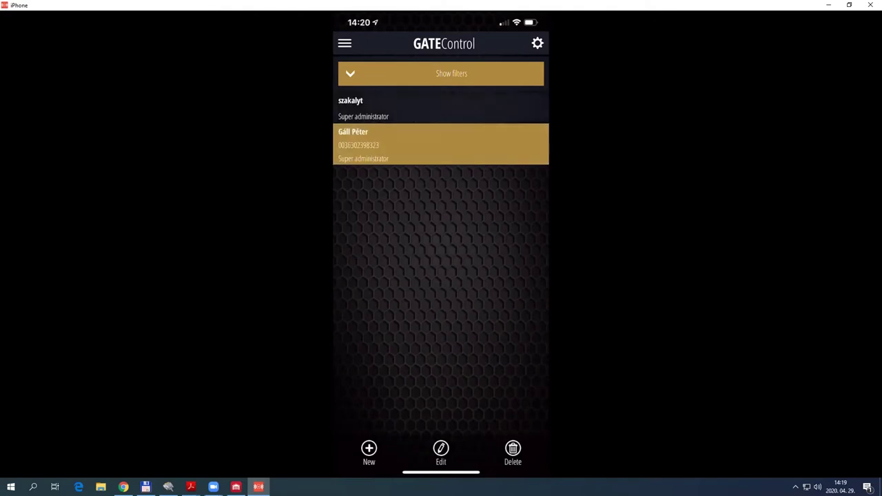
{"action": "left_click", "coordinate": [441, 453]}
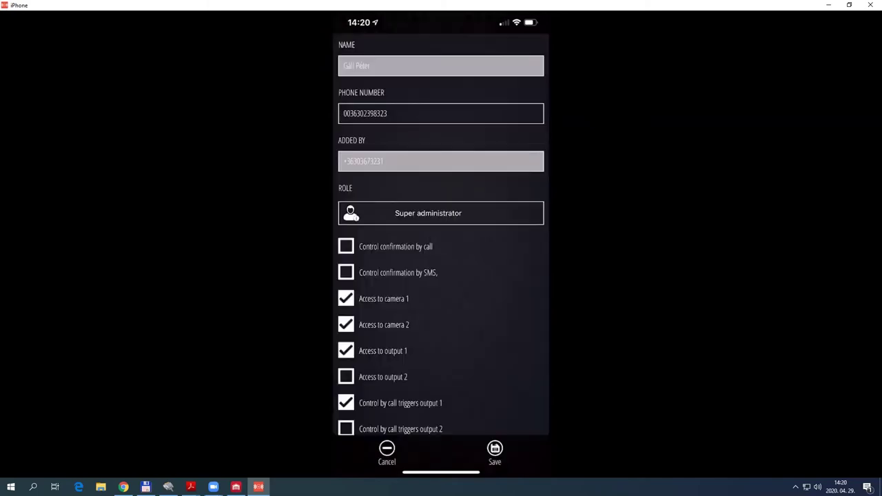
{"action": "scroll", "coordinate": [441, 275], "scroll_direction": "down", "scroll_amount": 1}
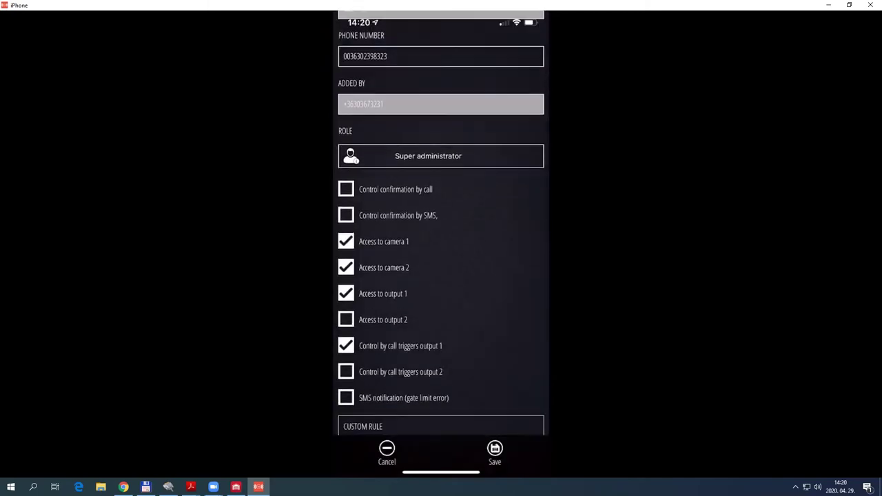
{"action": "scroll", "coordinate": [441, 275], "scroll_direction": "up", "scroll_amount": 1}
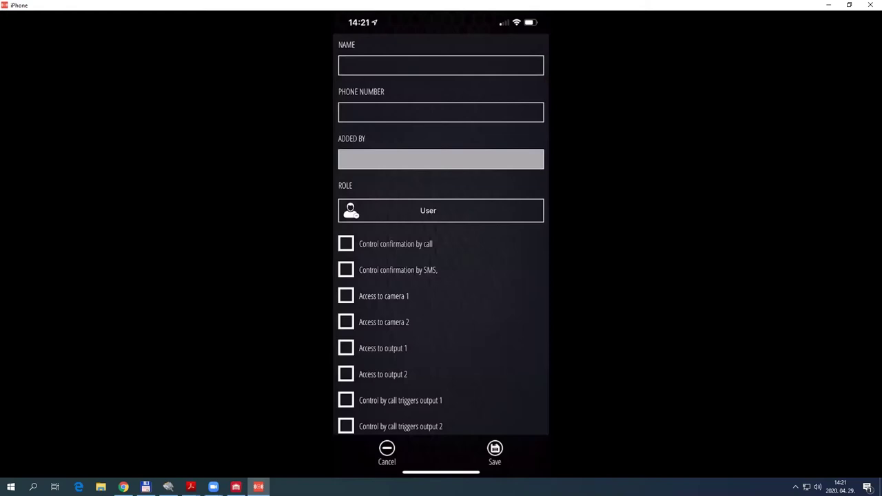
Scroll the empty user form down to the Custom rule and From/Until fields and back up
{"action": "scroll", "coordinate": [441, 222], "scroll_direction": "down", "scroll_amount": 5}
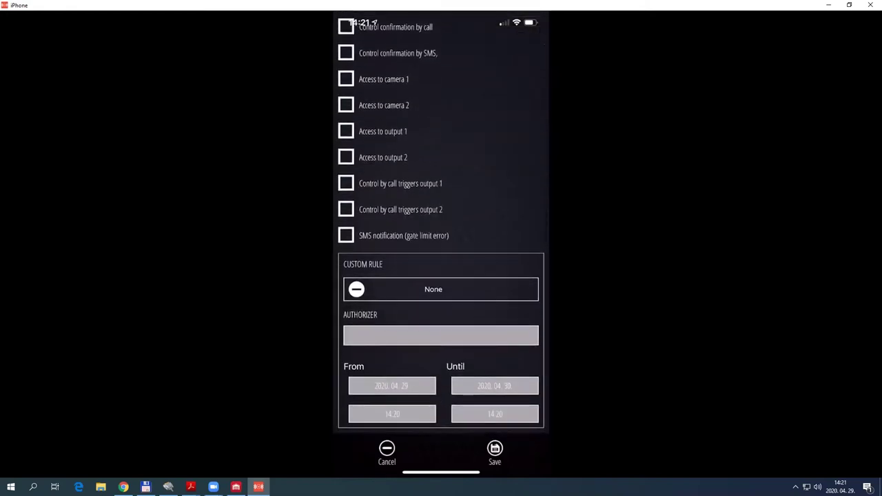
{"action": "scroll", "coordinate": [440, 222], "scroll_direction": "up", "scroll_amount": 8}
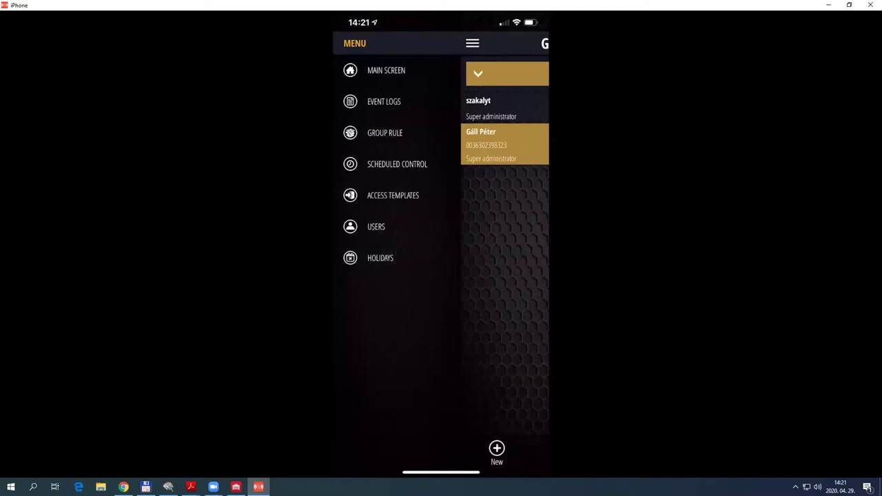
Mark April 16 and 18 as holidays, clear both again, and bring up the navigation menu
{"action": "left_click", "coordinate": [441, 191]}
{"action": "left_click", "coordinate": [500, 191]}
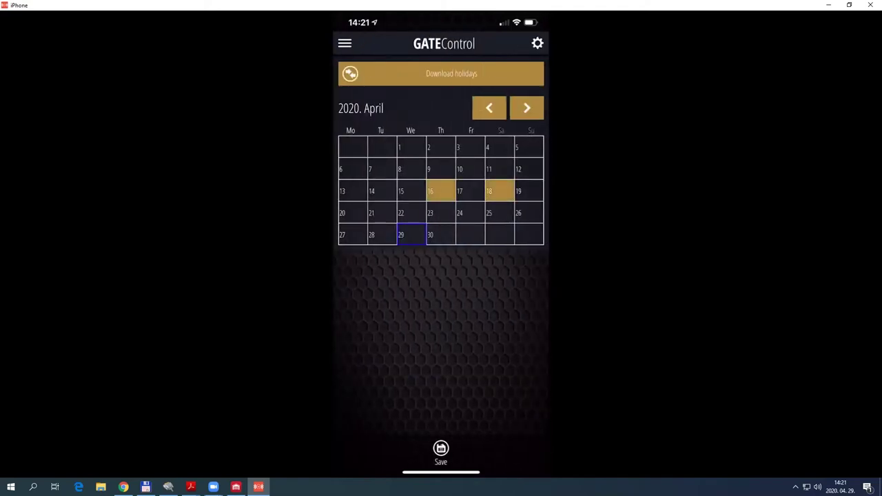
{"action": "left_click", "coordinate": [500, 191]}
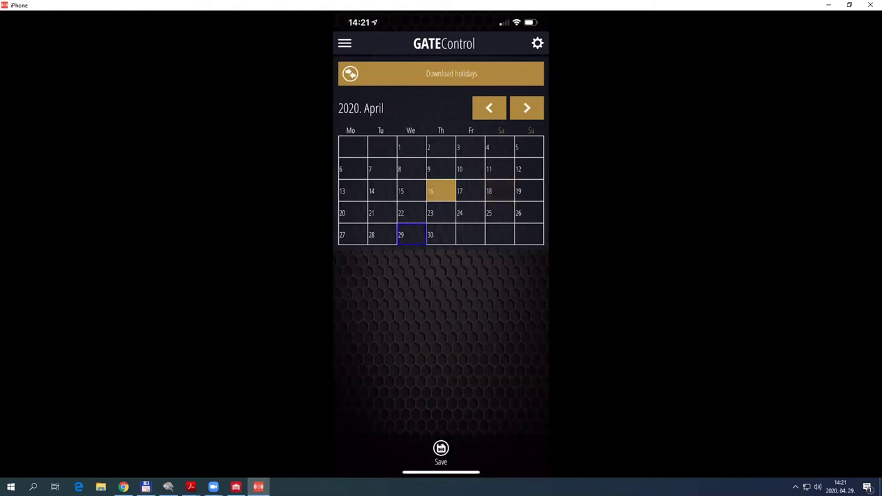
{"action": "left_click", "coordinate": [441, 191]}
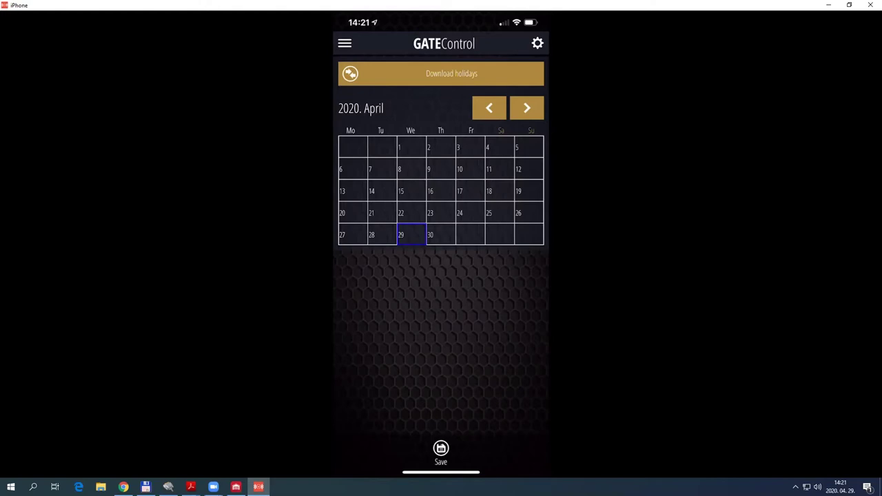
{"action": "left_click", "coordinate": [345, 43]}
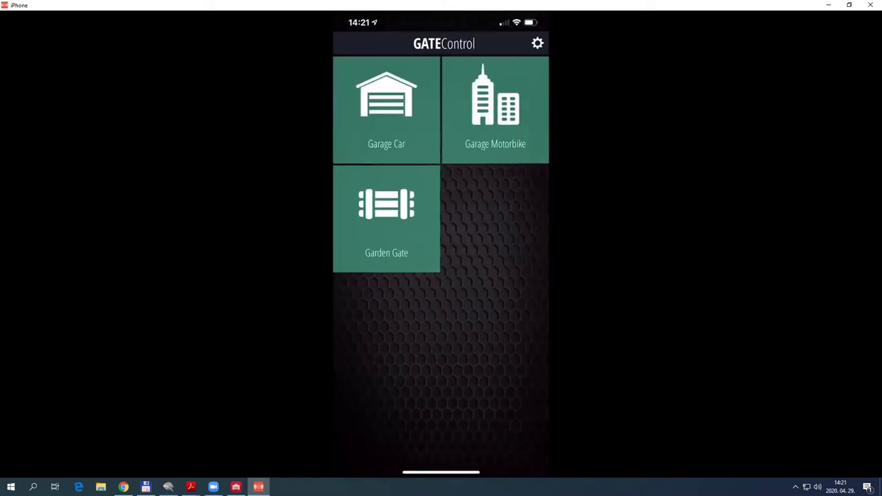
Bring up the settings menu from the gear icon
{"action": "left_click", "coordinate": [537, 43]}
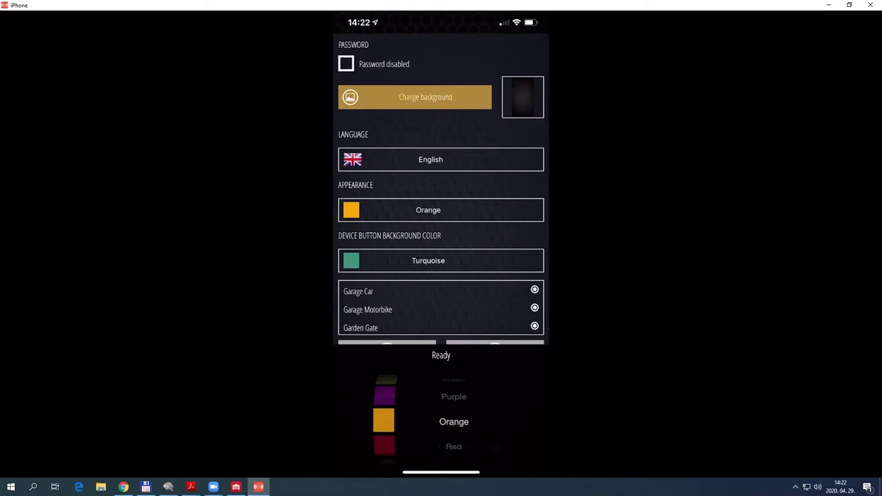
Set the device order to Garage Car, Garage Motorbike, Garden Gate and save the settings
{"action": "left_click", "coordinate": [441, 290]}
{"action": "left_click", "coordinate": [441, 308]}
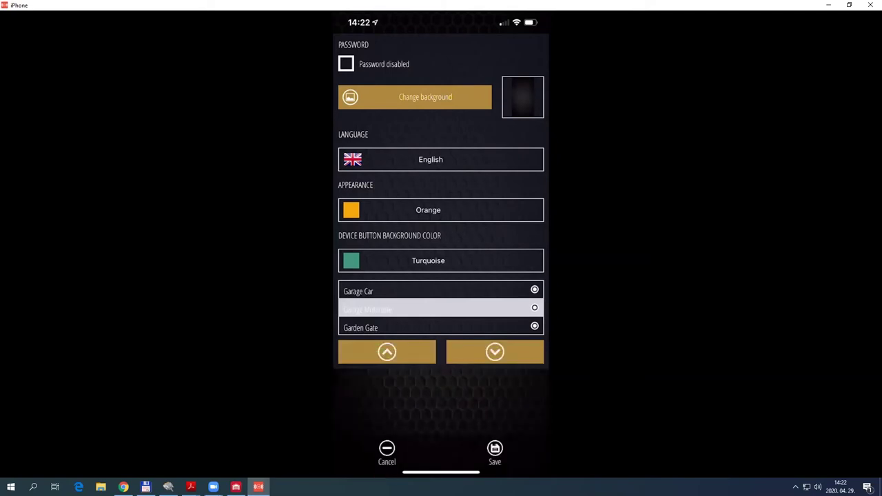
{"action": "left_click", "coordinate": [441, 291]}
{"action": "left_click", "coordinate": [441, 326]}
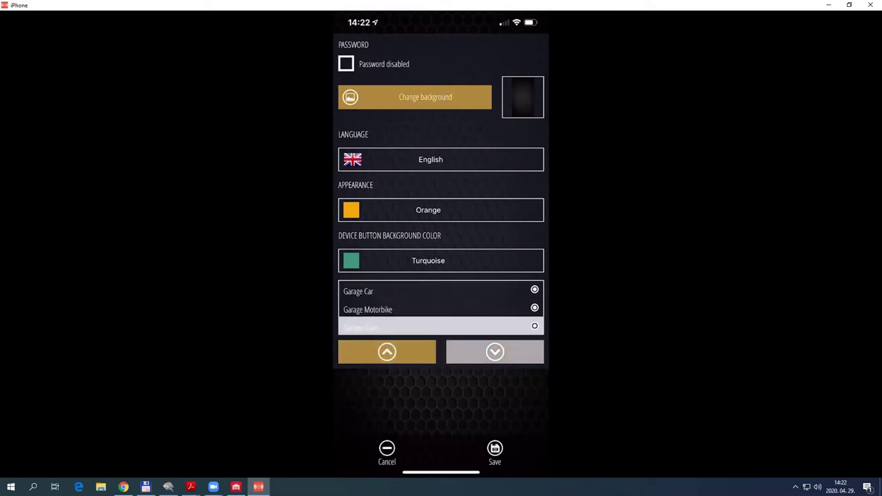
{"action": "left_click", "coordinate": [495, 453]}
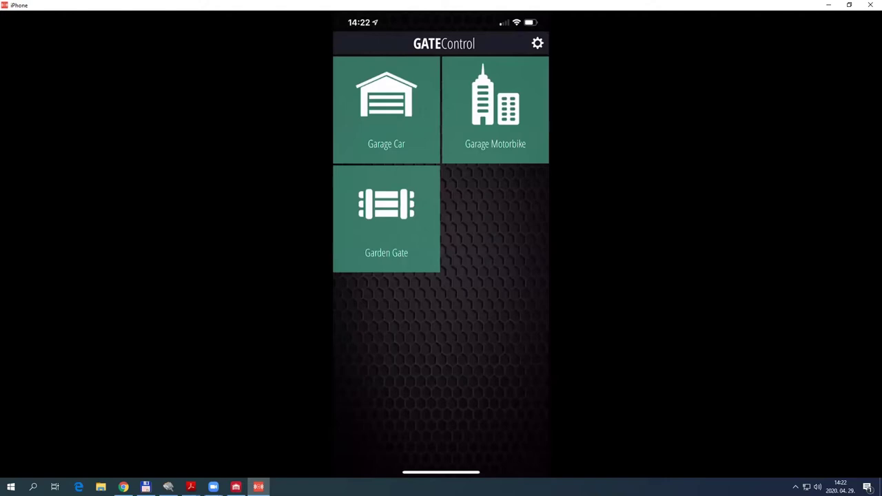
{"action": "left_click", "coordinate": [537, 44]}
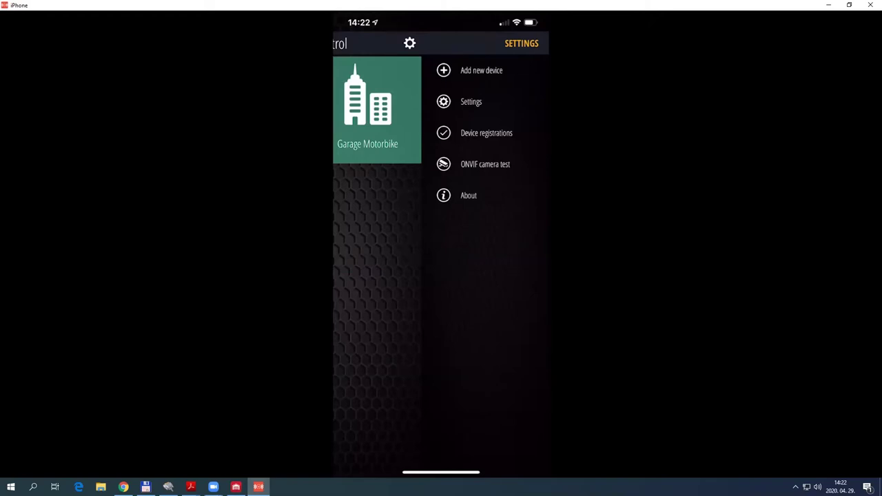
Open the ONVIF camera test page from the settings side menu
{"action": "left_click", "coordinate": [485, 164]}
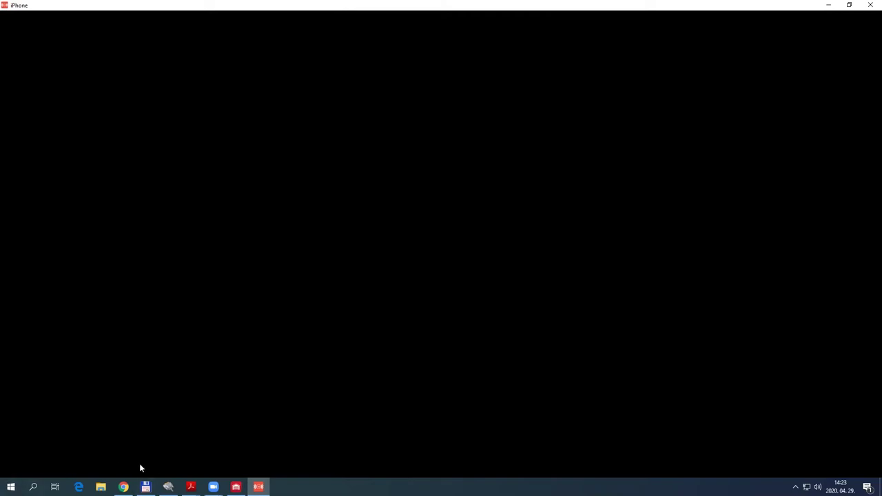
Close the iPhone mirroring window to reveal the Gate Control PRO 1000 page in Chrome
{"action": "left_click", "coordinate": [258, 486]}
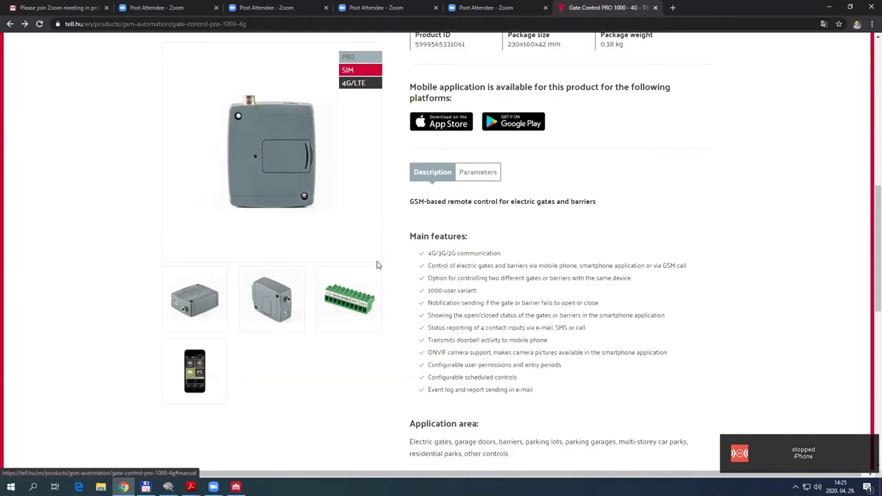
Dismiss the mirroring-stopped notification and minimize Chrome to show the desktop
{"action": "left_click", "coordinate": [783, 454]}
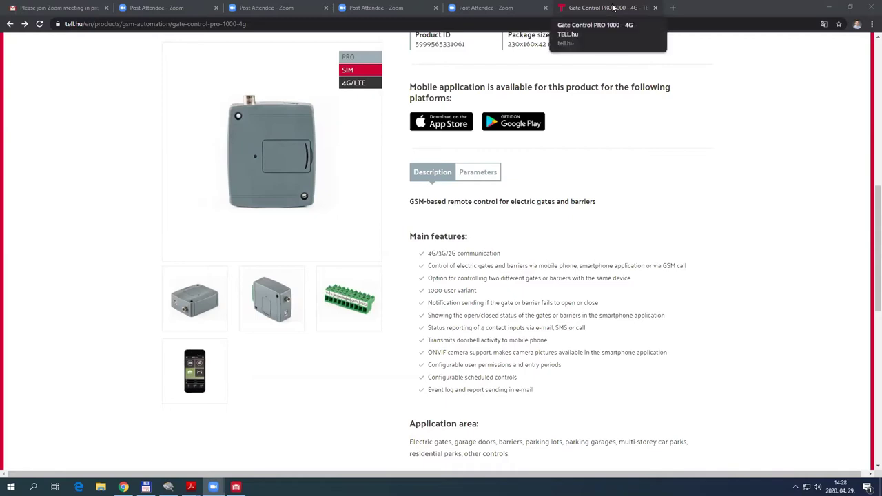
{"action": "left_click", "coordinate": [829, 10]}
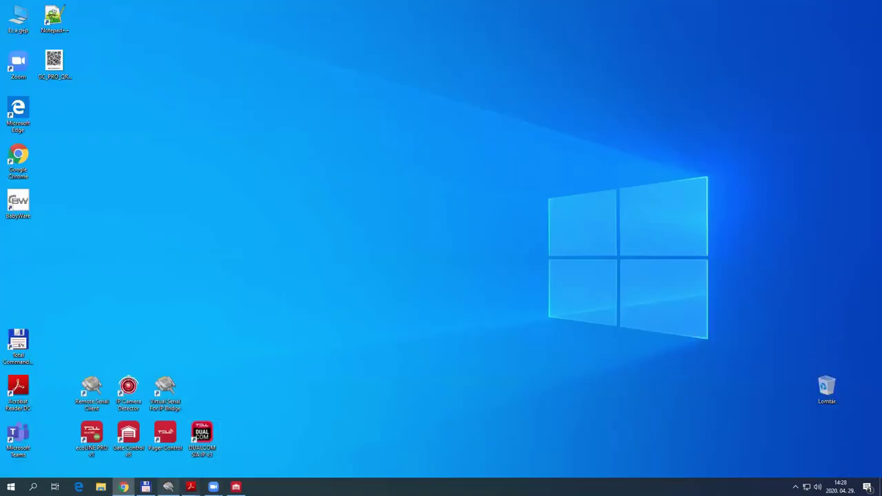
Bring Gate Control programming software v8 to the front from the taskbar
{"action": "left_click", "coordinate": [236, 487]}
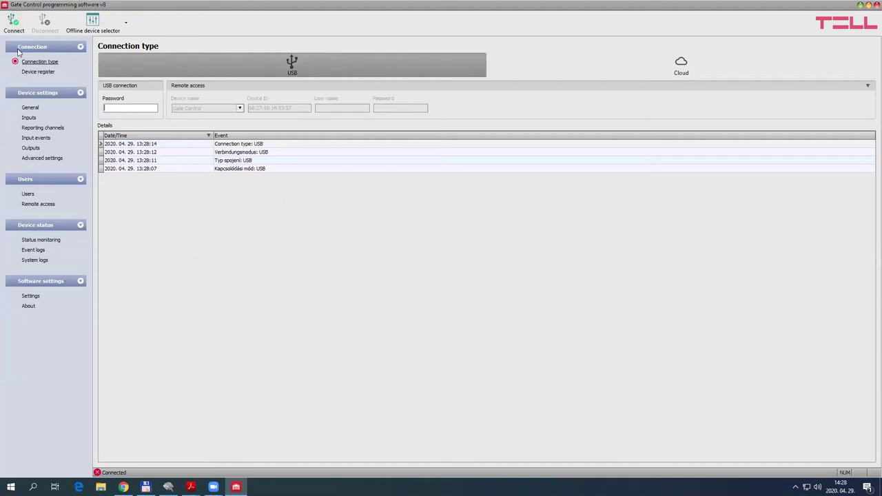
Enter the device's USB password and connect to the Gate Control PRO 1000 as superadmin
{"action": "left_click", "coordinate": [131, 106]}
{"action": "type", "text": "1234"}
{"action": "left_click", "coordinate": [12, 23]}
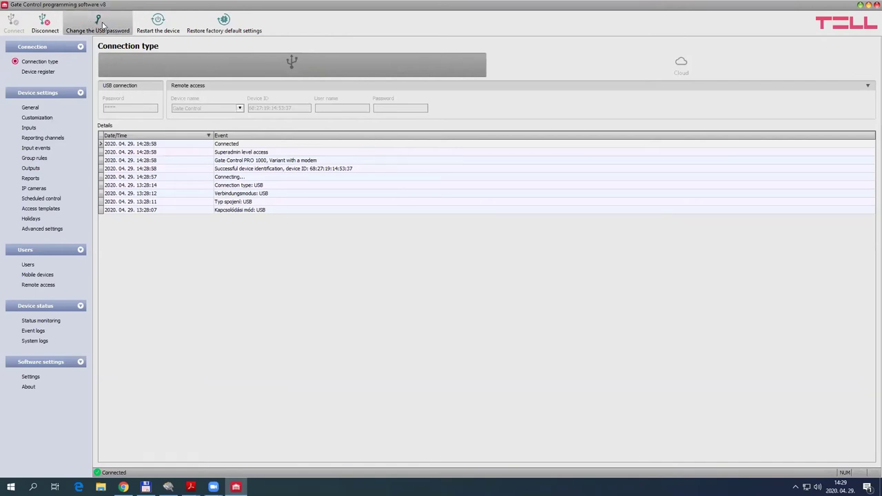
{"action": "left_click", "coordinate": [105, 26]}
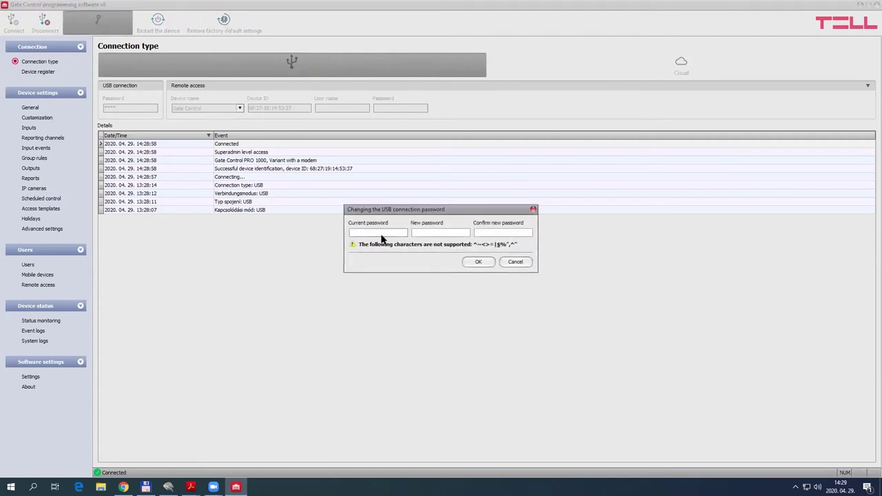
{"action": "left_click", "coordinate": [516, 263]}
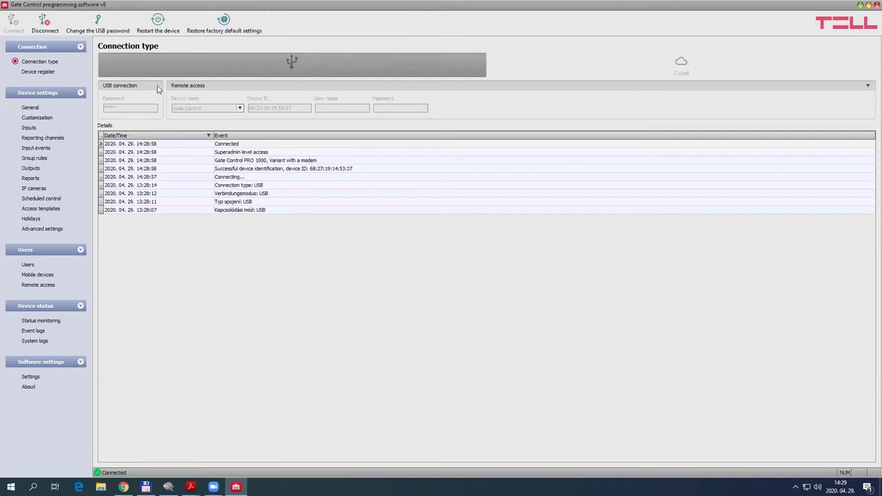
{"action": "left_click", "coordinate": [42, 229]}
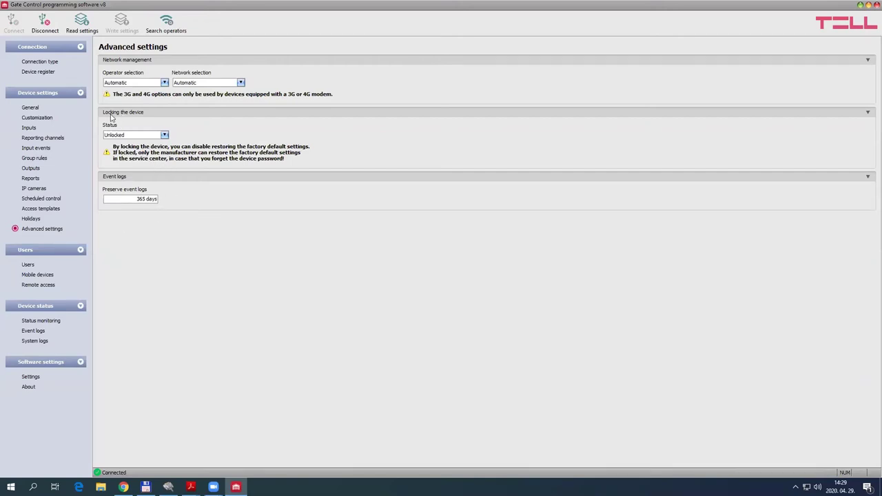
{"action": "left_click", "coordinate": [145, 137]}
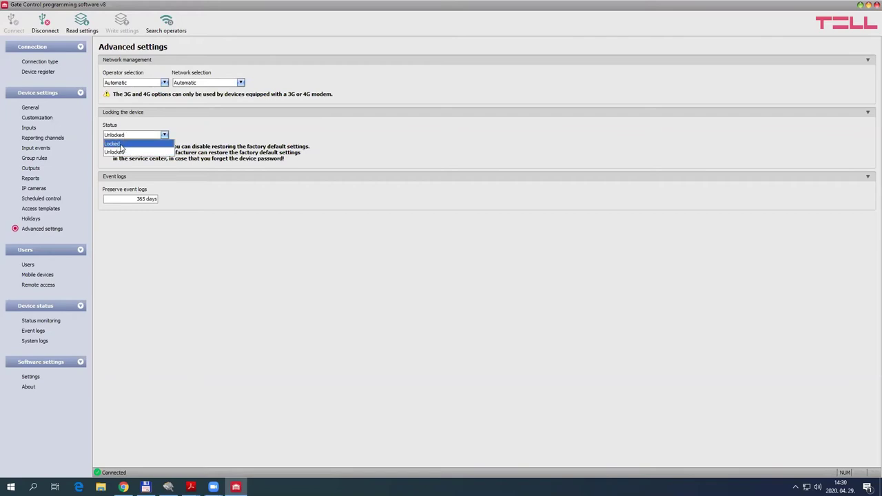
{"action": "left_click", "coordinate": [235, 129]}
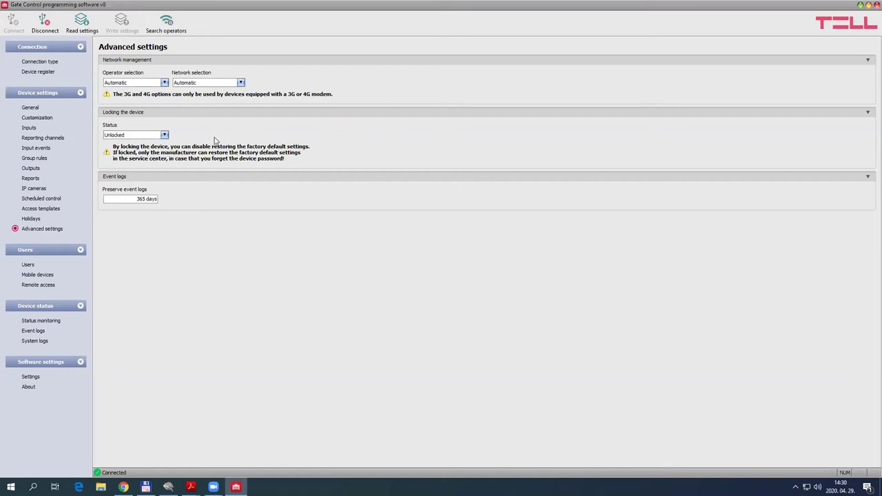
{"action": "left_click", "coordinate": [40, 62]}
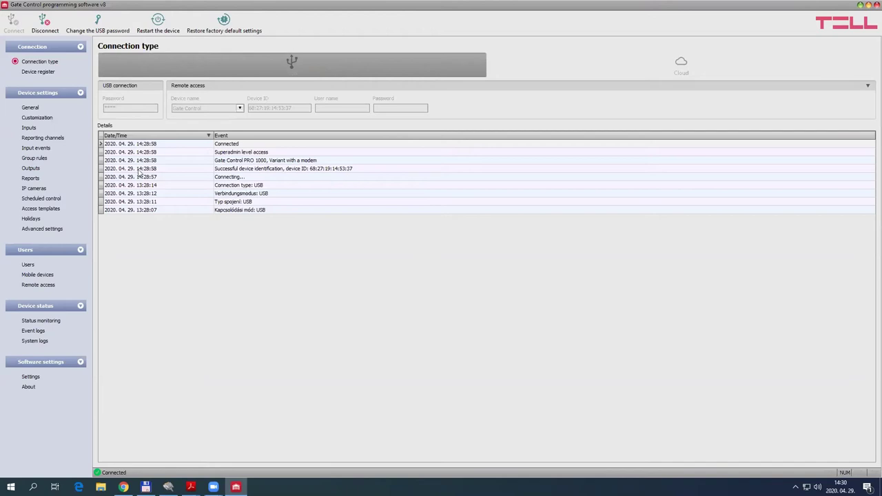
Read the controller's general settings into the General page, then show the still-empty Users list
{"action": "left_click", "coordinate": [30, 110]}
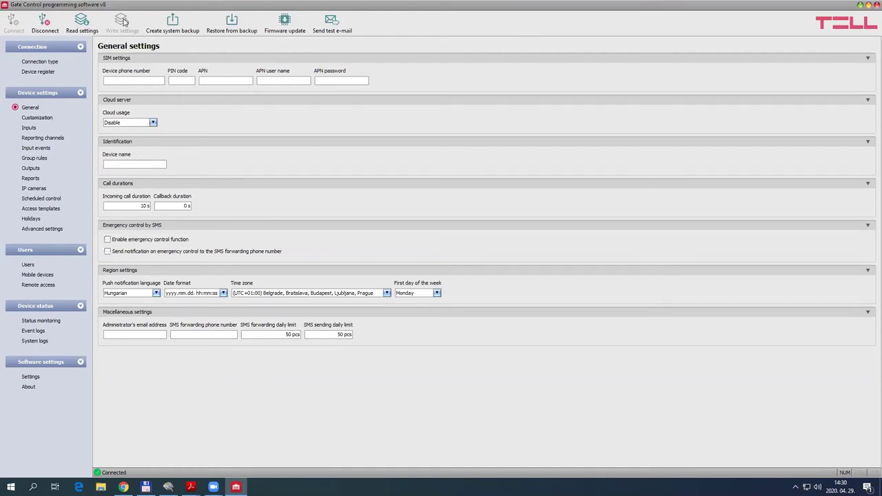
{"action": "left_click", "coordinate": [81, 23]}
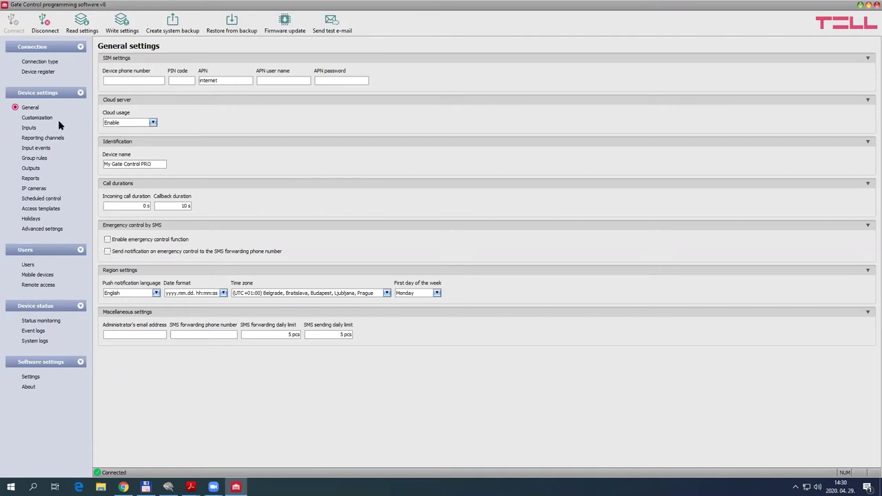
{"action": "left_click", "coordinate": [28, 265]}
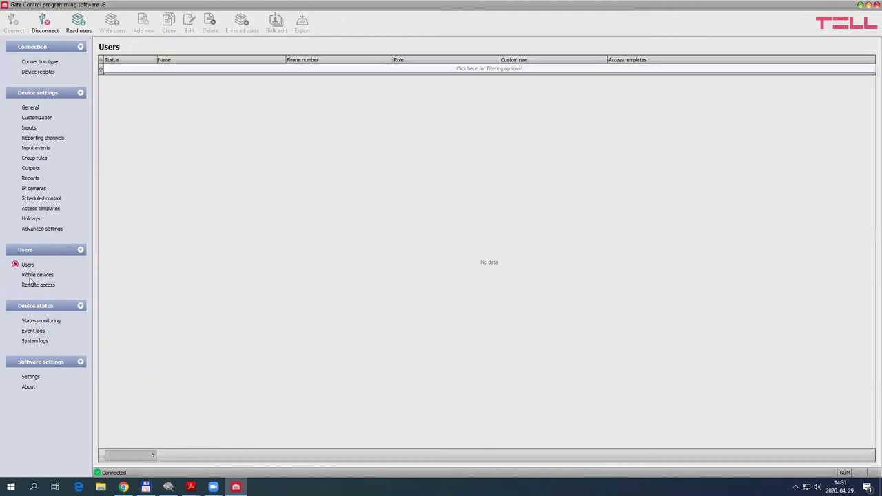
Read the three stored users from the device, then go back to General settings
{"action": "left_click", "coordinate": [78, 33]}
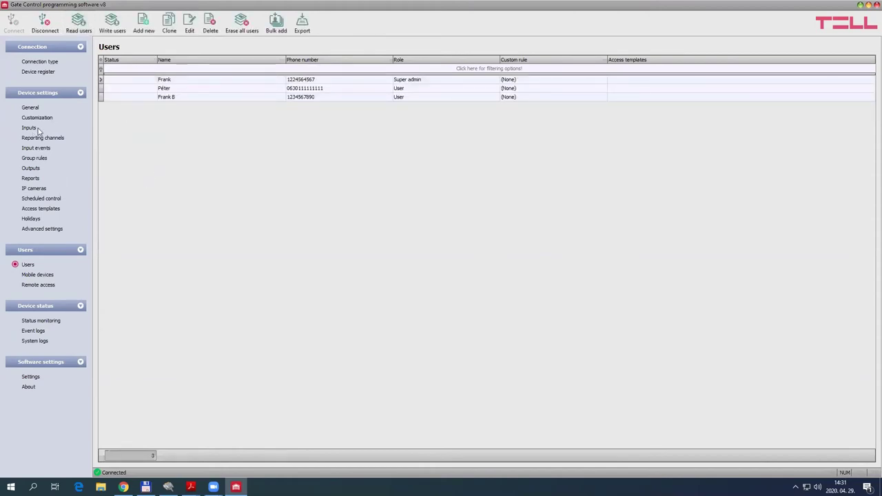
{"action": "left_click", "coordinate": [31, 108]}
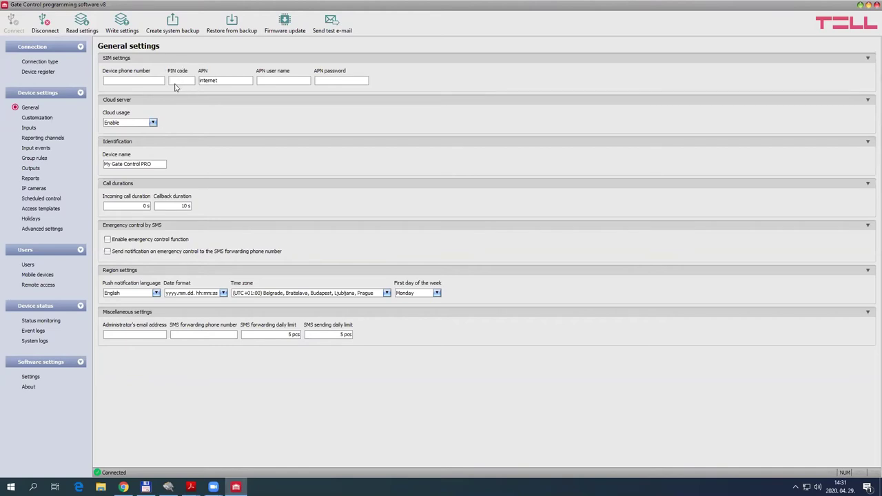
{"action": "left_click", "coordinate": [177, 81]}
{"action": "left_click", "coordinate": [109, 80]}
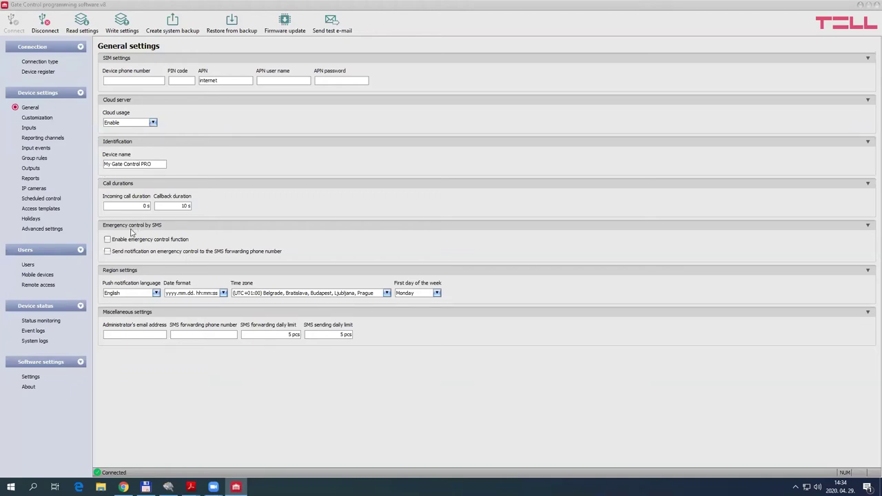
Keep English push notifications and a Monday week start, then write the General settings to the device
{"action": "left_click", "coordinate": [150, 296]}
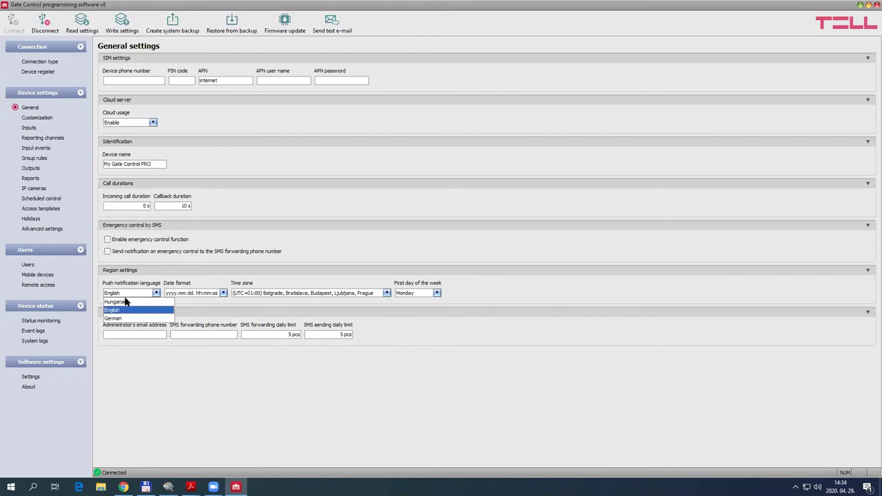
{"action": "left_click", "coordinate": [123, 311]}
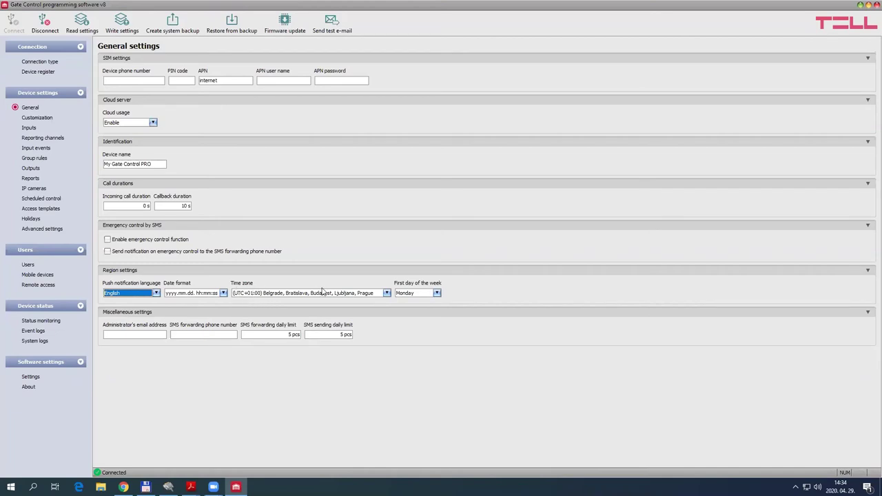
{"action": "left_click", "coordinate": [426, 294]}
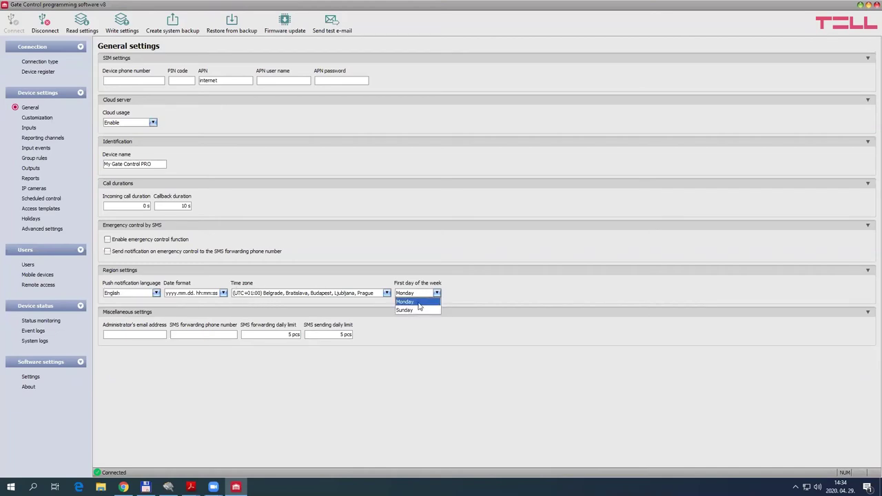
{"action": "left_click", "coordinate": [415, 303]}
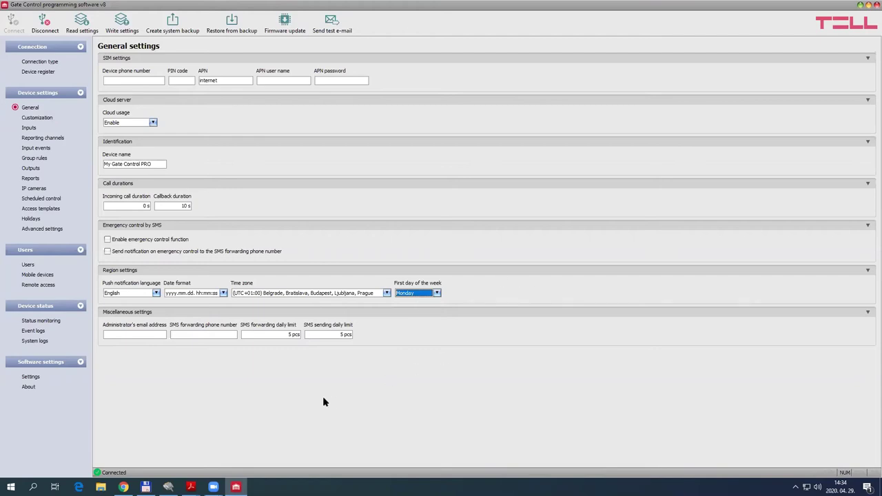
{"action": "left_click", "coordinate": [182, 336]}
{"action": "left_click", "coordinate": [117, 33]}
{"action": "left_click", "coordinate": [51, 321]}
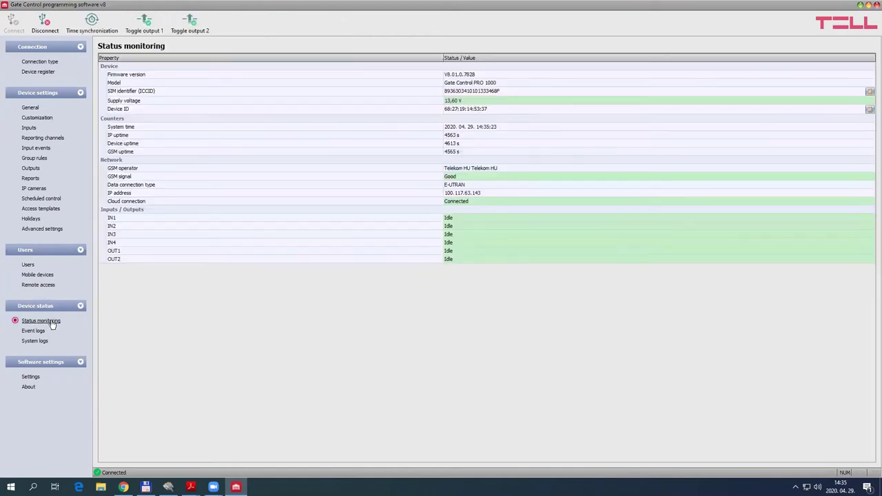
{"action": "left_click", "coordinate": [137, 202]}
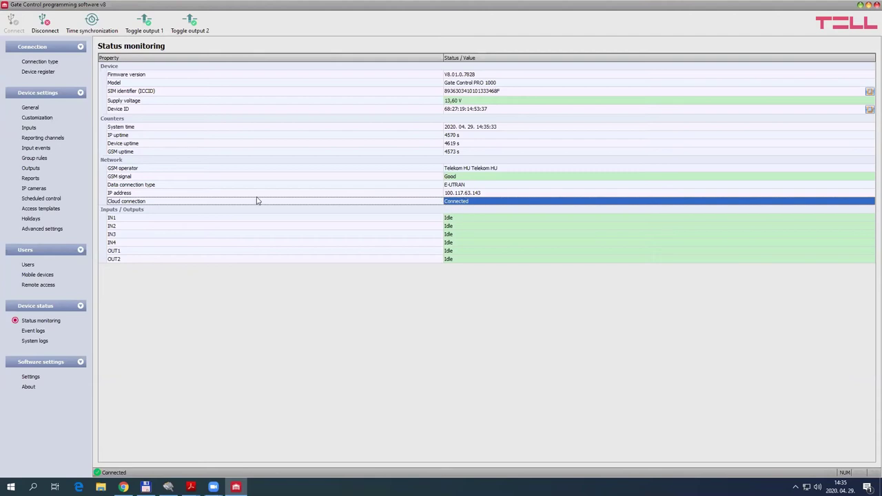
{"action": "left_click", "coordinate": [477, 195]}
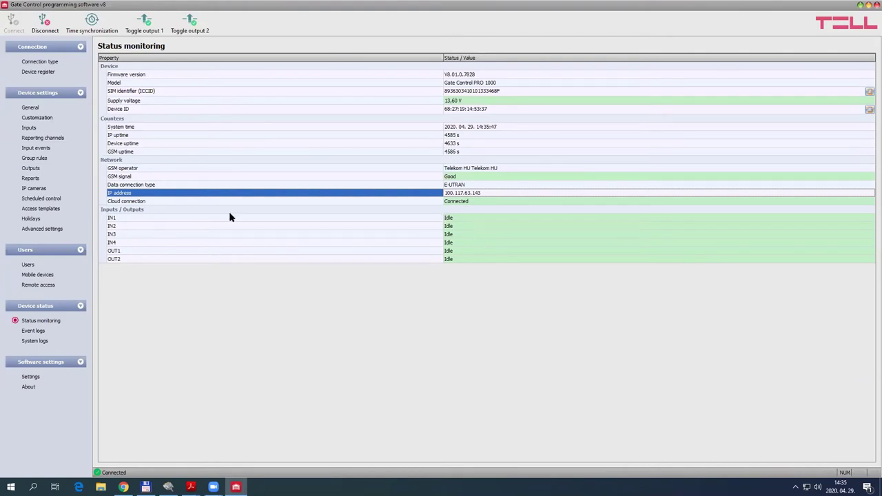
{"action": "left_click", "coordinate": [125, 178]}
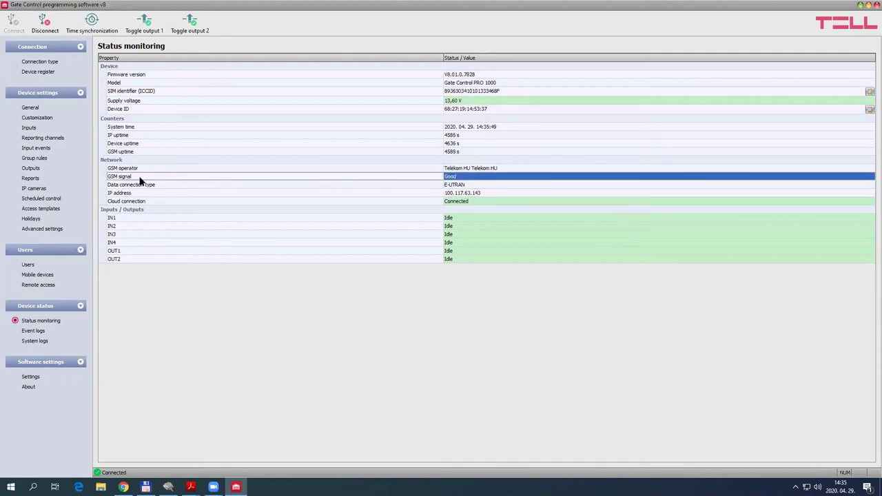
{"action": "left_click", "coordinate": [459, 188]}
{"action": "left_click", "coordinate": [403, 196]}
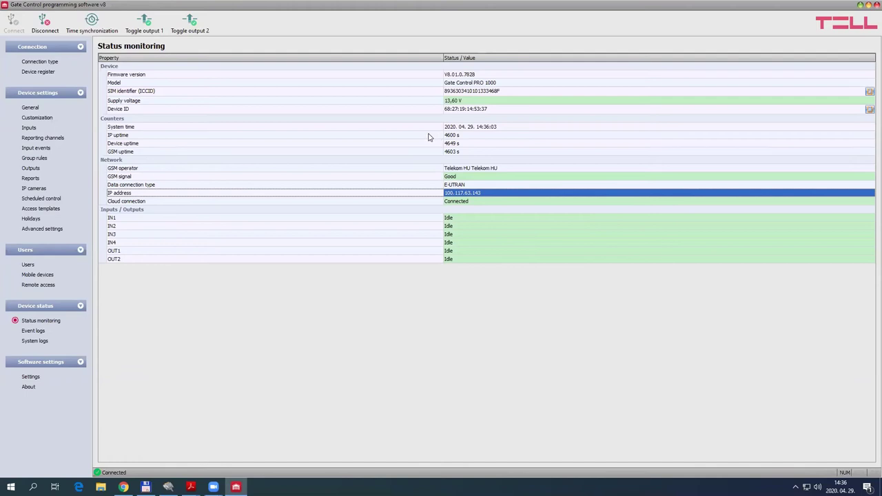
{"action": "left_click", "coordinate": [453, 104]}
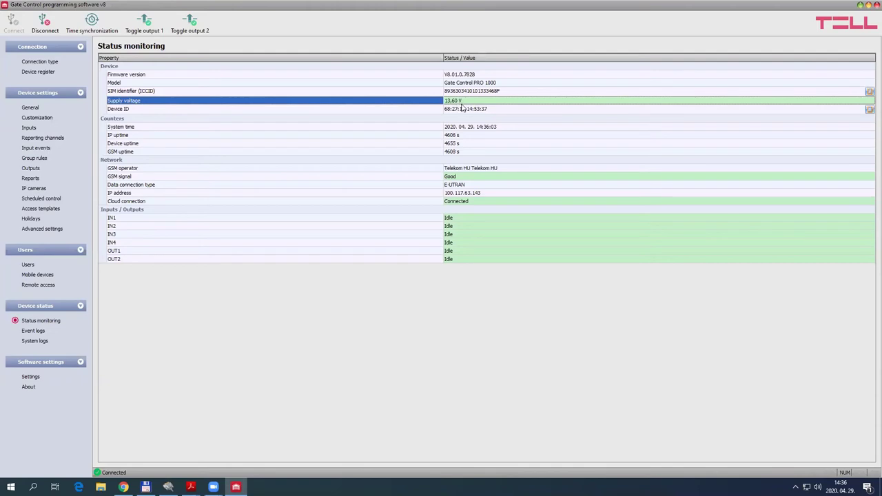
{"action": "left_click", "coordinate": [135, 77]}
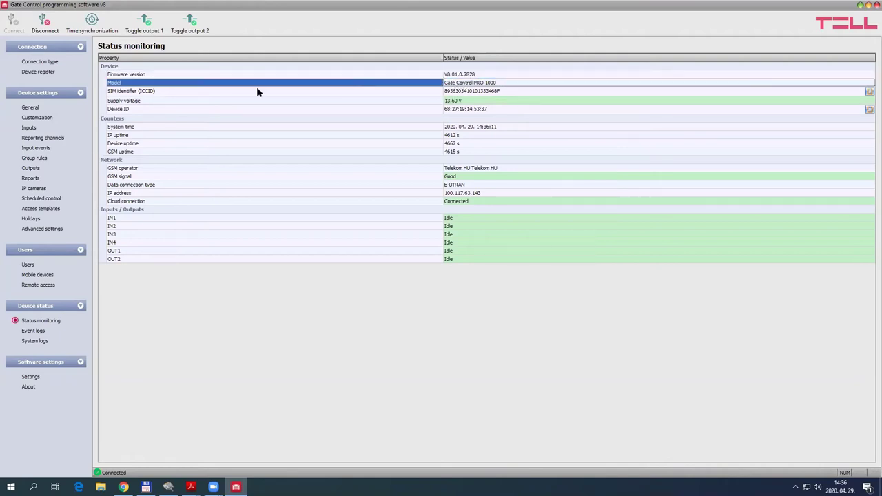
{"action": "left_click", "coordinate": [146, 94]}
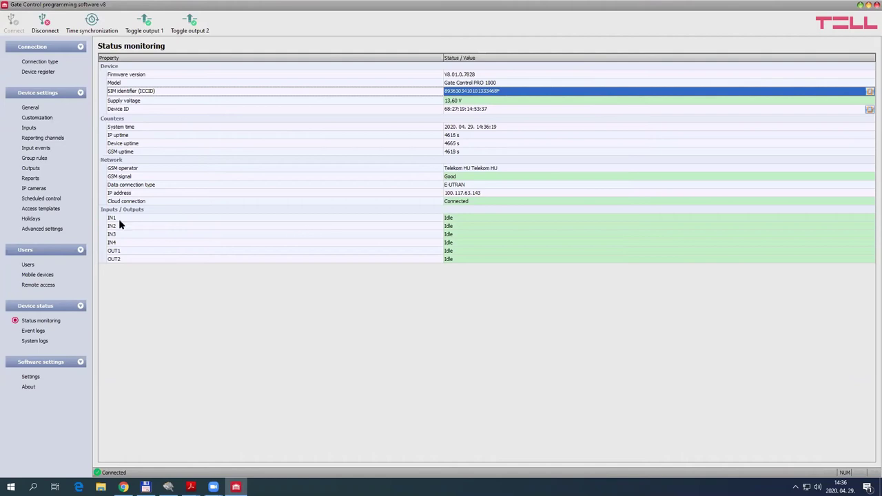
{"action": "left_click", "coordinate": [145, 210]}
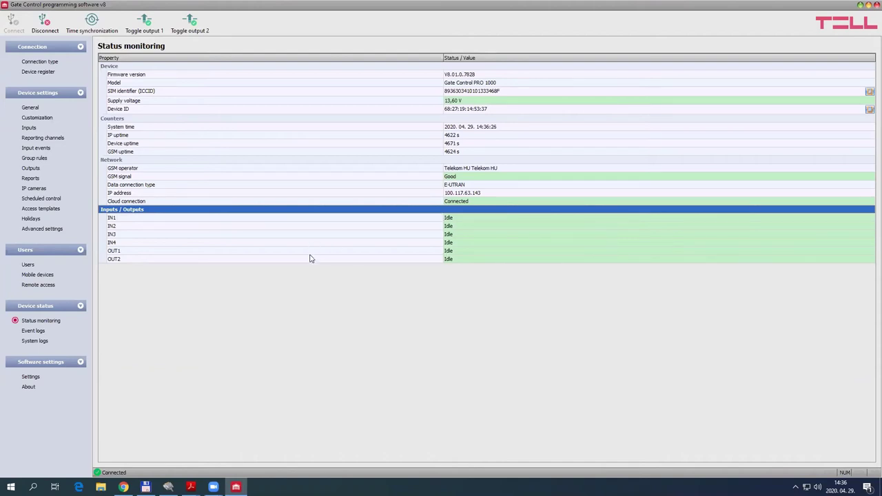
{"action": "left_click", "coordinate": [30, 109]}
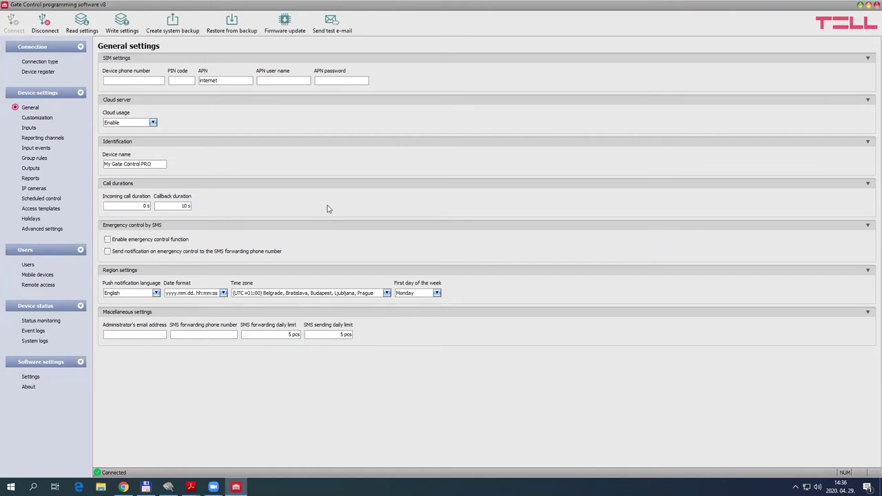
Show the Outputs page and expand the Control mode 1 timing diagram
{"action": "left_click", "coordinate": [30, 169]}
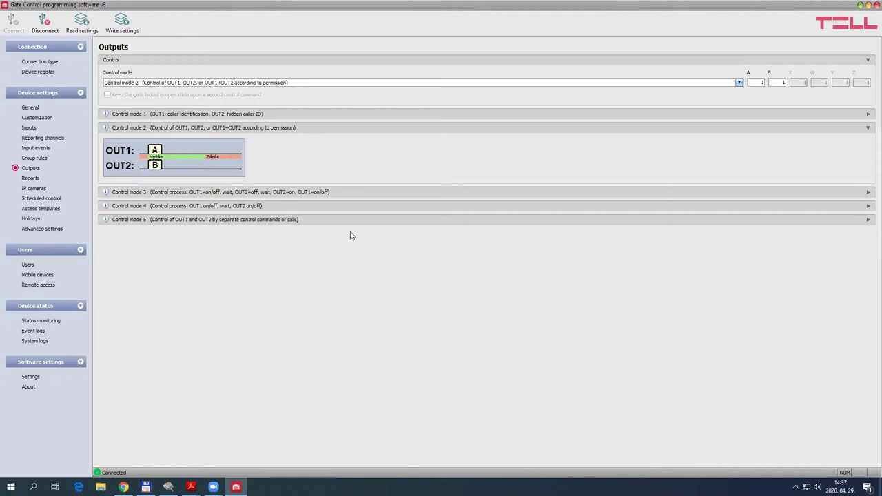
{"action": "left_click", "coordinate": [867, 115]}
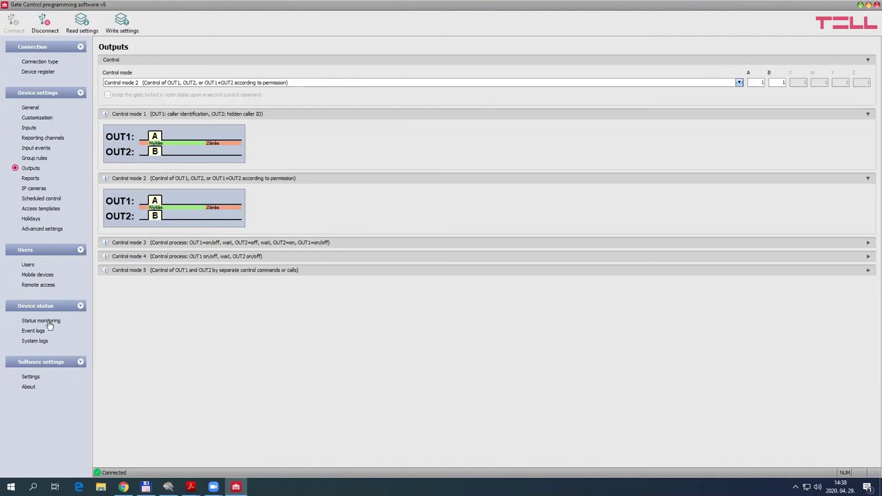
Switch to the Users page listing the three stored users
{"action": "left_click", "coordinate": [28, 264]}
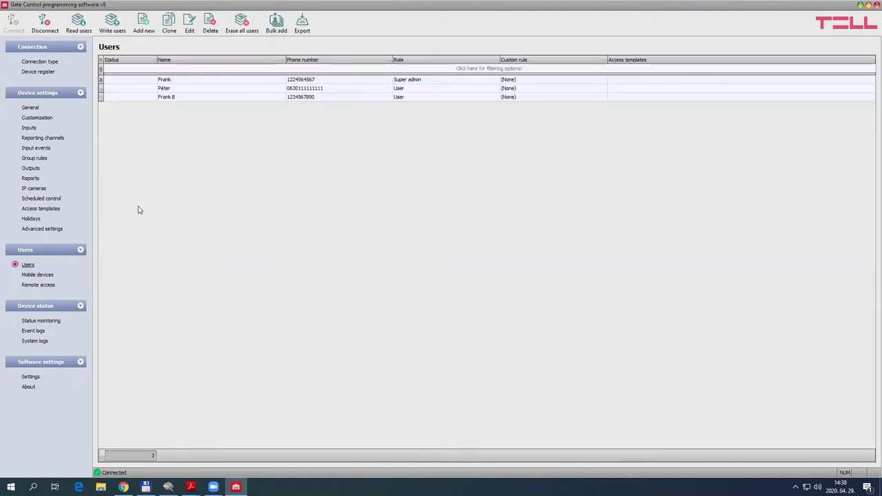
{"action": "double_click", "coordinate": [251, 97]}
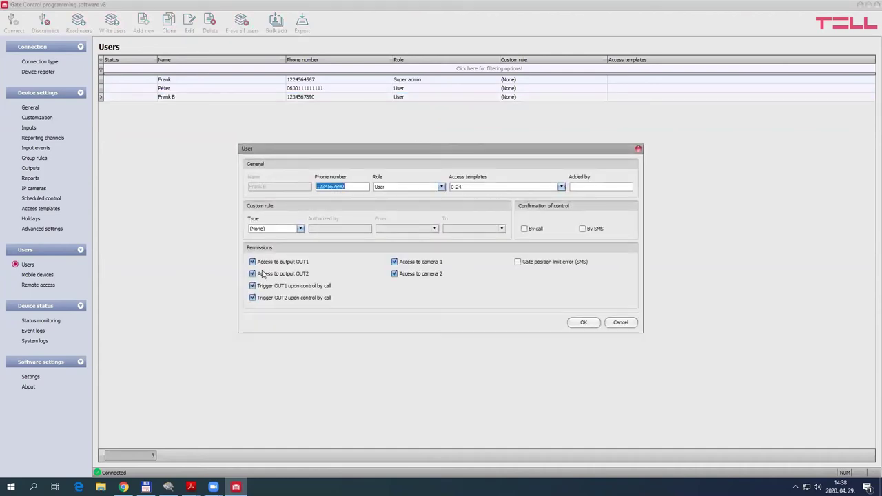
{"action": "left_click", "coordinate": [253, 286]}
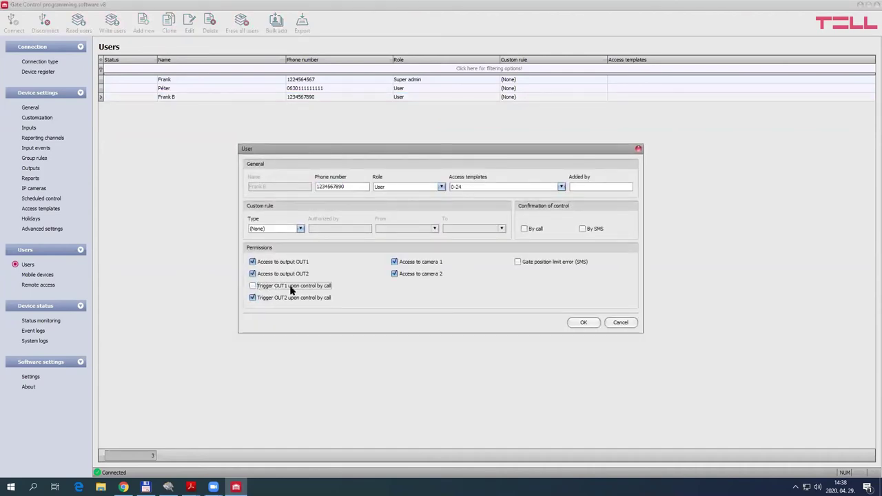
{"action": "left_click", "coordinate": [252, 297]}
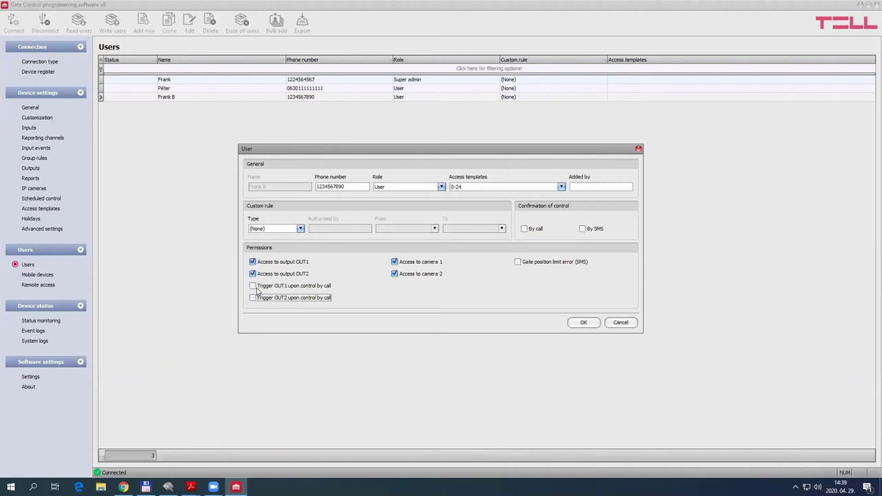
{"action": "left_click", "coordinate": [253, 286]}
{"action": "left_click", "coordinate": [253, 298]}
{"action": "left_click", "coordinate": [620, 323]}
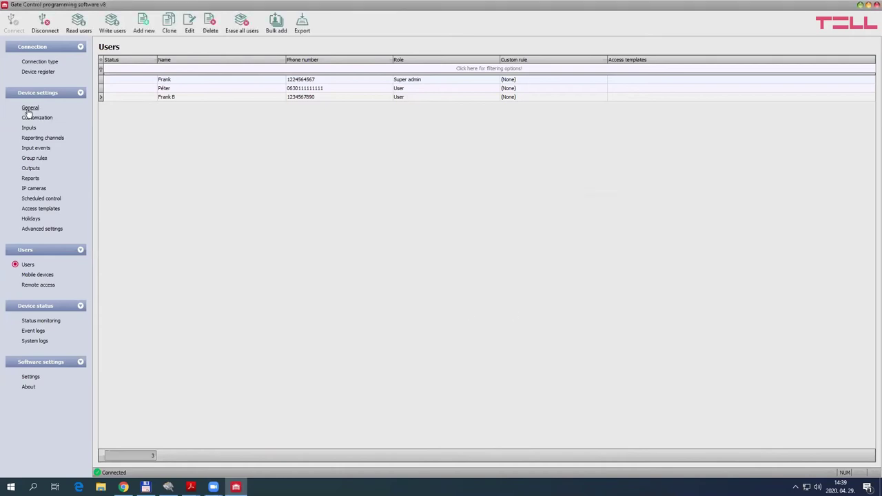
Recheck the Control mode 1 diagram on Outputs, then open the second user's record
{"action": "left_click", "coordinate": [31, 168]}
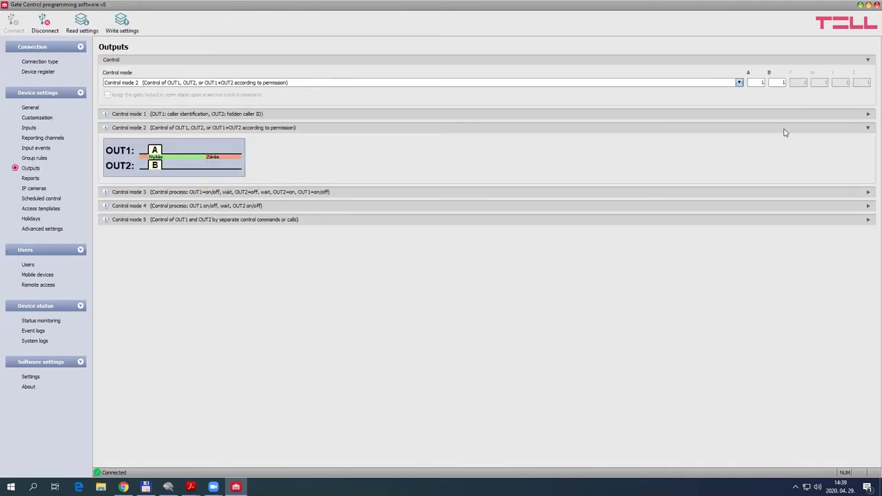
{"action": "left_click", "coordinate": [867, 116]}
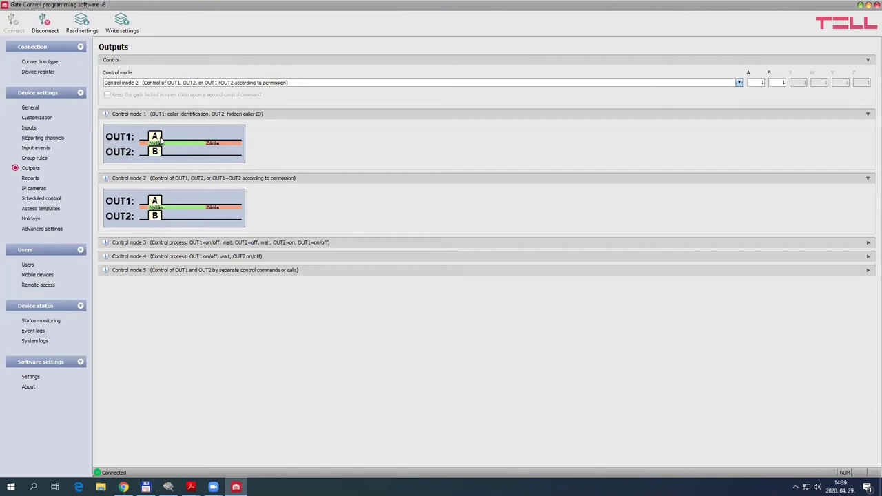
{"action": "left_click", "coordinate": [27, 265]}
{"action": "double_click", "coordinate": [192, 90]}
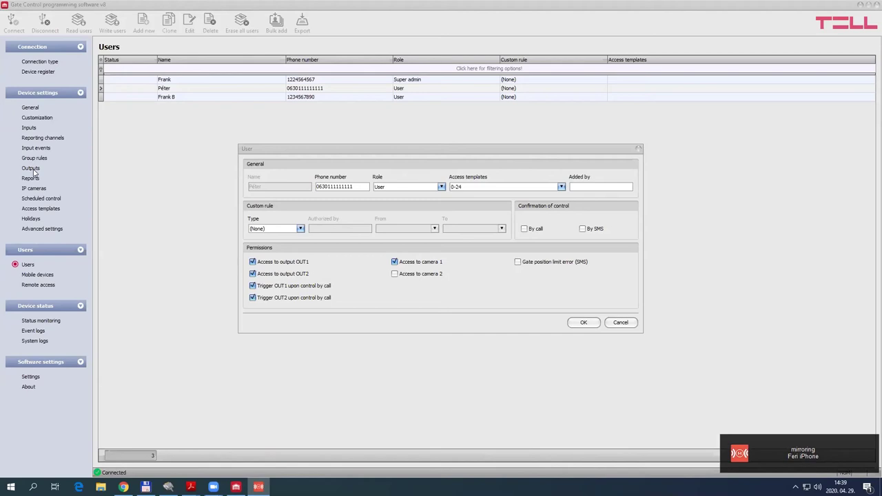
Close the second user's record and go to the Outputs page
{"action": "left_click", "coordinate": [620, 322]}
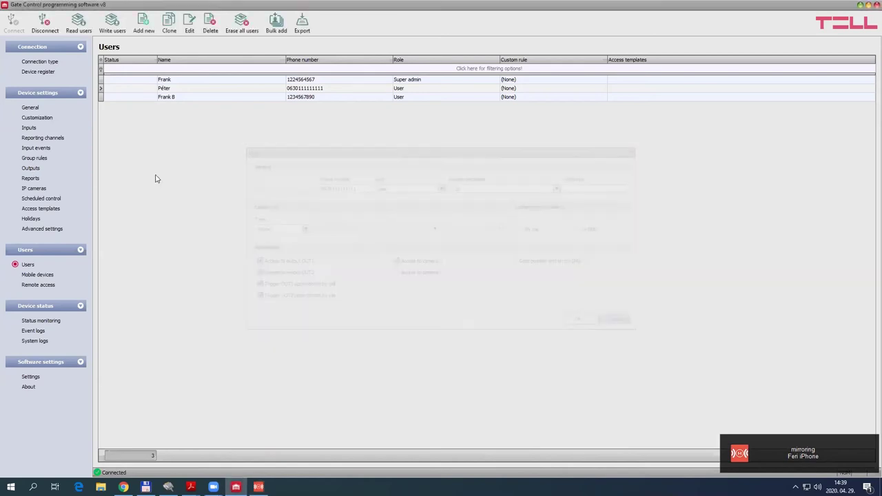
{"action": "left_click", "coordinate": [30, 168]}
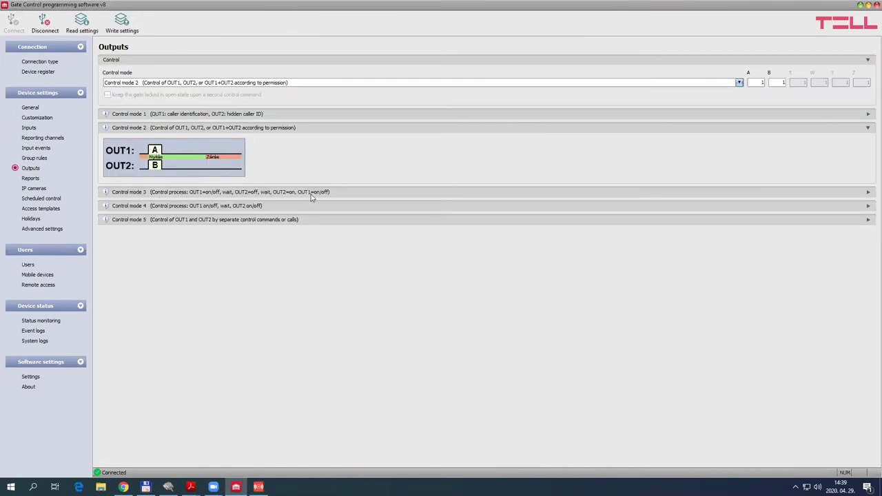
Collapse the Control mode 2 diagram and expand the Control mode 3, 4 and 5 diagrams
{"action": "left_click", "coordinate": [861, 129]}
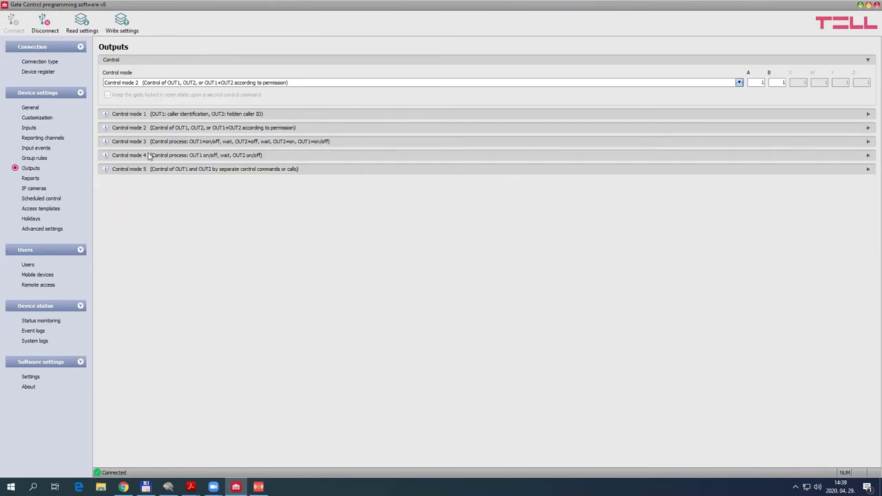
{"action": "left_click", "coordinate": [867, 141]}
{"action": "left_click", "coordinate": [869, 208]}
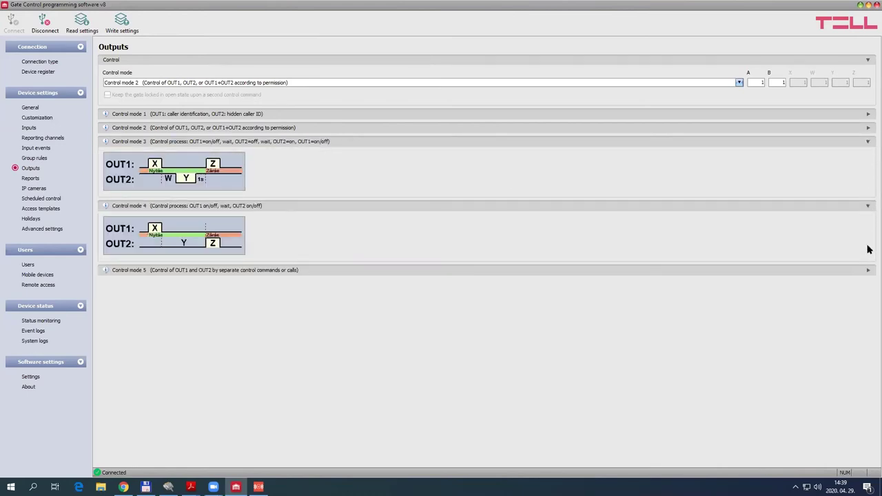
{"action": "left_click", "coordinate": [867, 271]}
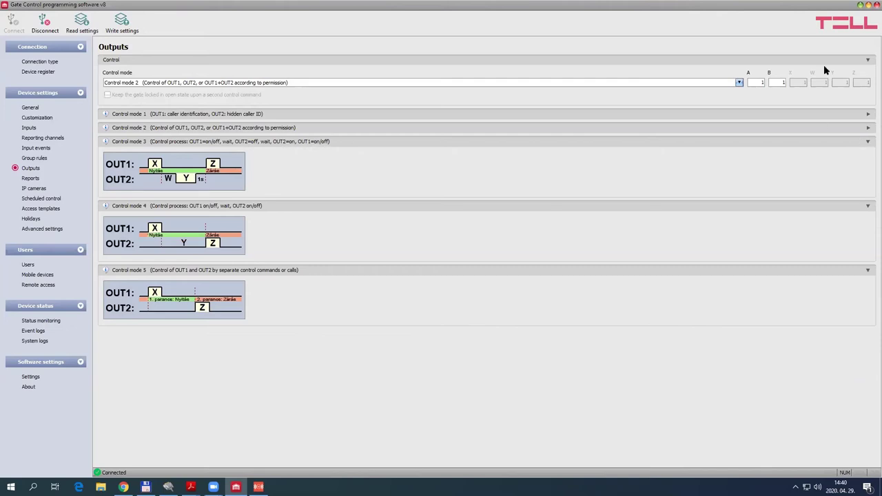
{"action": "left_click", "coordinate": [739, 82]}
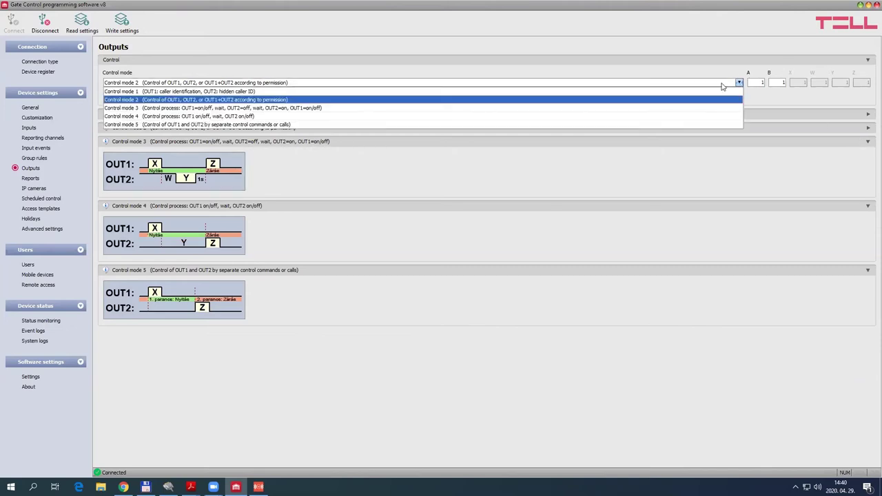
Set the outputs to Control mode 3 and bring up the Gate_Control_PRO manual PDF
{"action": "left_click", "coordinate": [159, 109]}
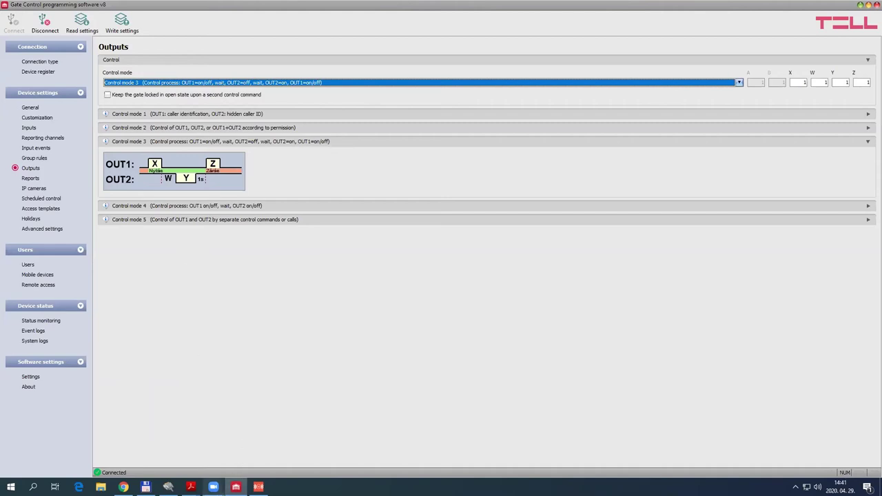
{"action": "left_click", "coordinate": [190, 486]}
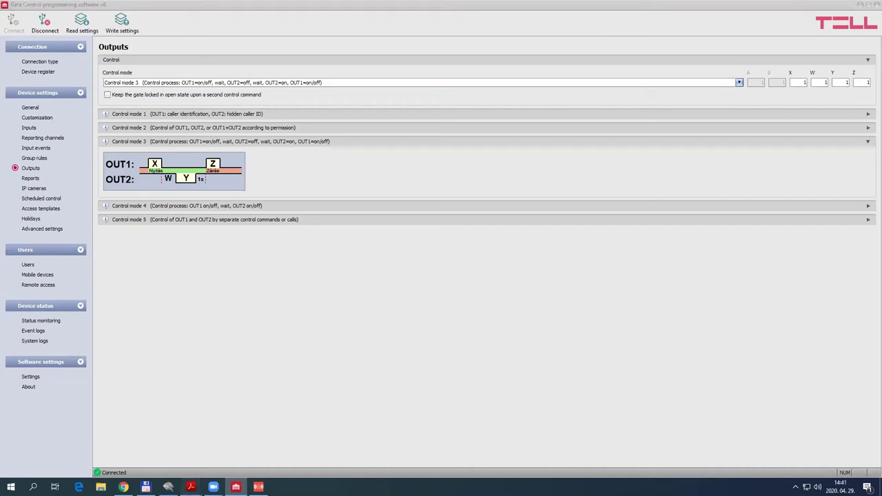
{"action": "left_click", "coordinate": [289, 448]}
{"action": "scroll", "coordinate": [471, 308], "scroll_direction": "down", "scroll_amount": 3}
Scroll the manual to the Control mode 3 wiring section, then return to Gate Control
{"action": "scroll", "coordinate": [470, 308], "scroll_direction": "down", "scroll_amount": 5}
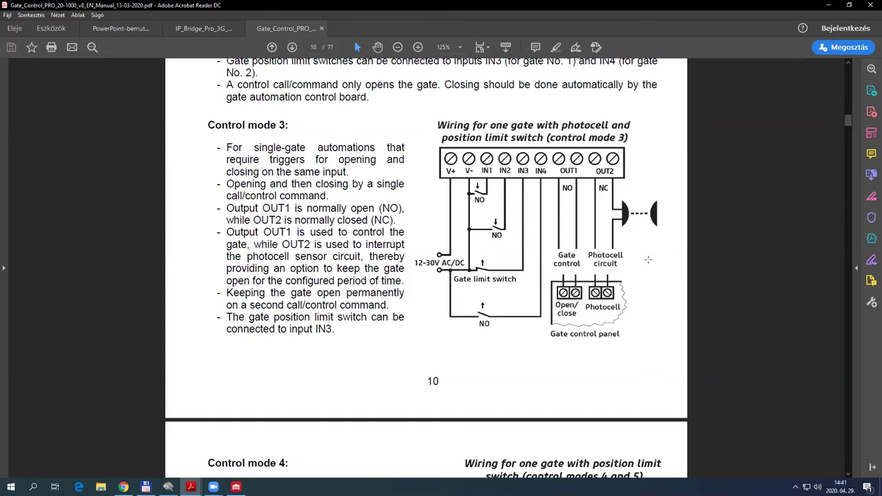
{"action": "left_click", "coordinate": [828, 5]}
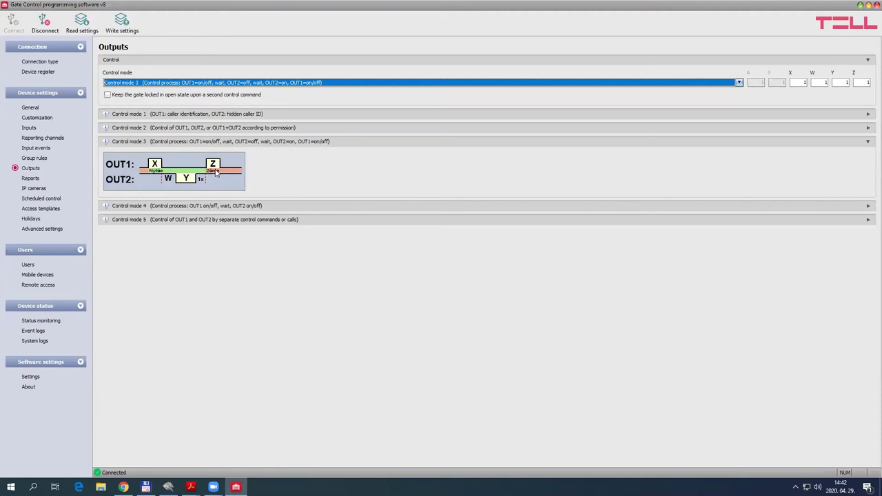
Set the Z timing to 0 and enable keeping the gate locked open on a second command
{"action": "left_click", "coordinate": [864, 84]}
{"action": "left_click_drag", "start_coordinate": [864, 84], "coordinate": [847, 82]}
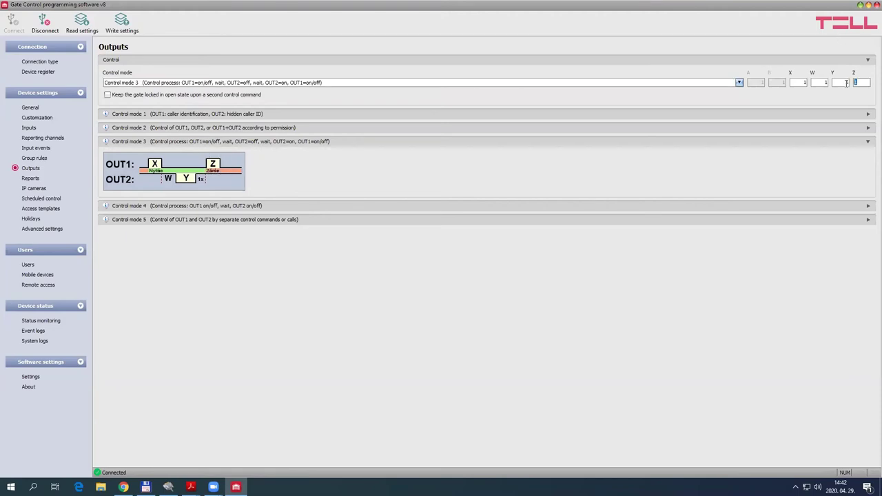
{"action": "type", "text": "0"}
{"action": "key", "text": "Tab"}
{"action": "key", "text": "space"}
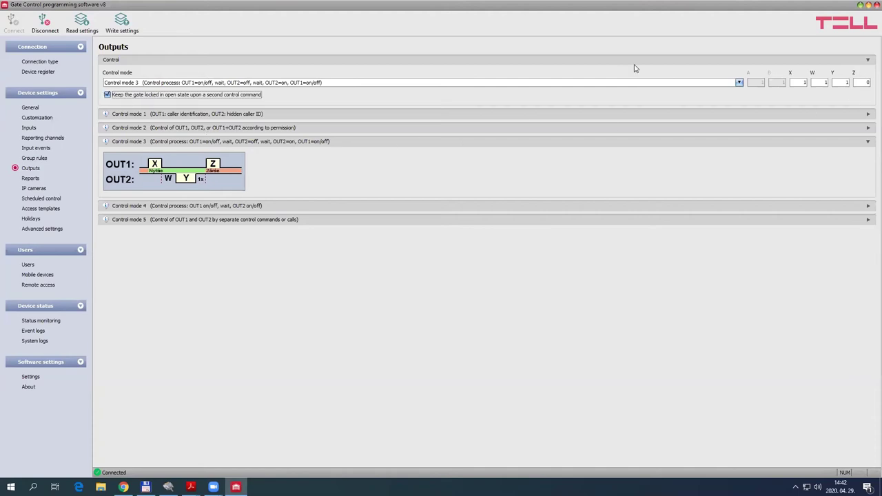
Switch the outputs back to Control mode 2
{"action": "left_click", "coordinate": [739, 82]}
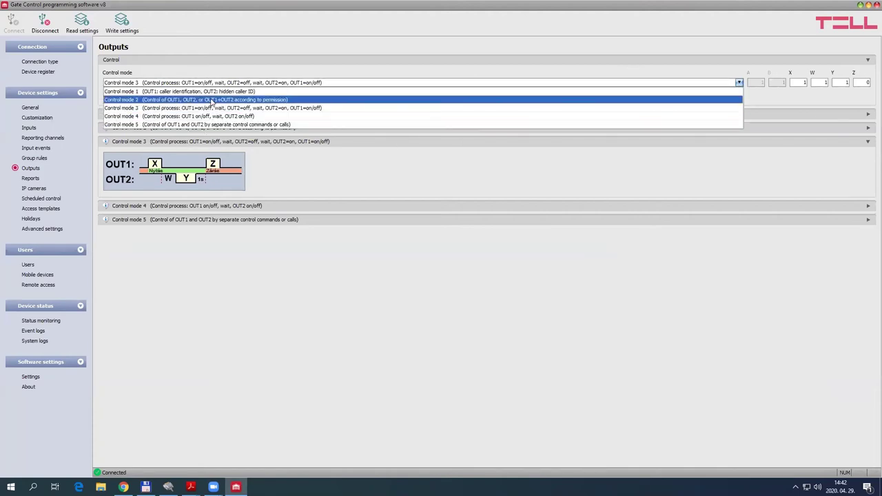
{"action": "left_click", "coordinate": [206, 99]}
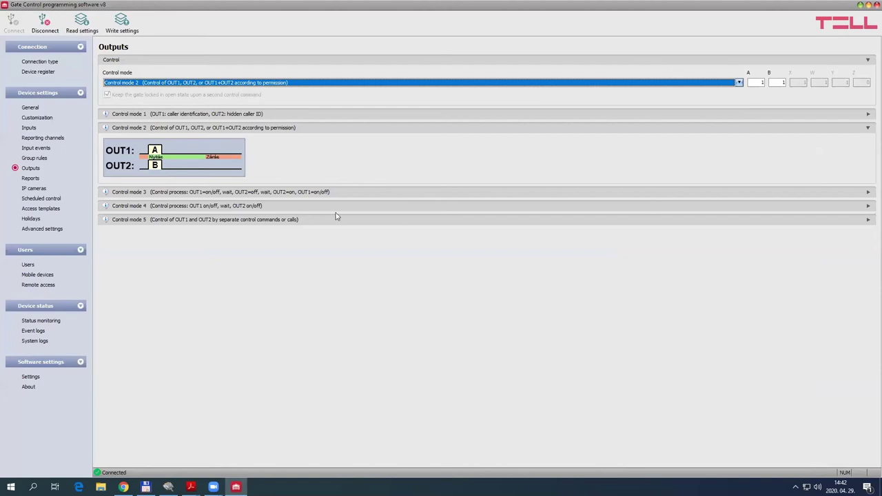
{"action": "left_click", "coordinate": [868, 146]}
Collapse the Control mode 2 diagram, expand modes 4 and 5, then go to Inputs
{"action": "left_click", "coordinate": [868, 129]}
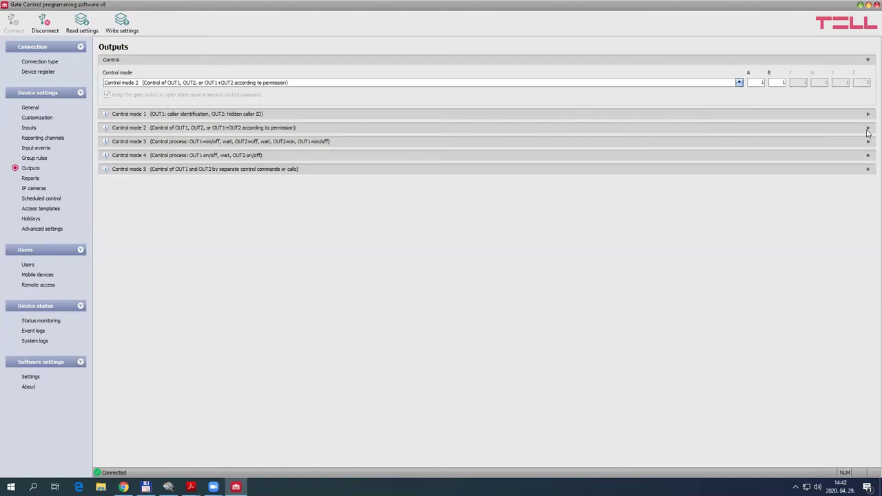
{"action": "left_click", "coordinate": [868, 157]}
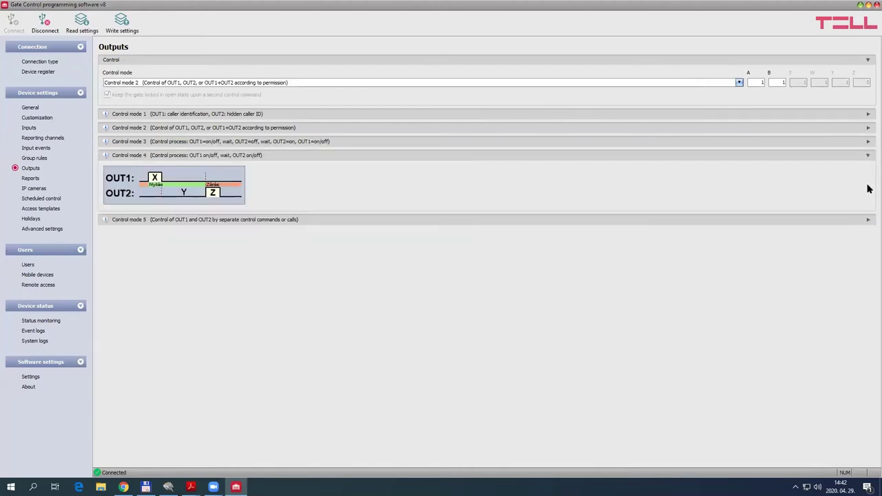
{"action": "left_click", "coordinate": [868, 219]}
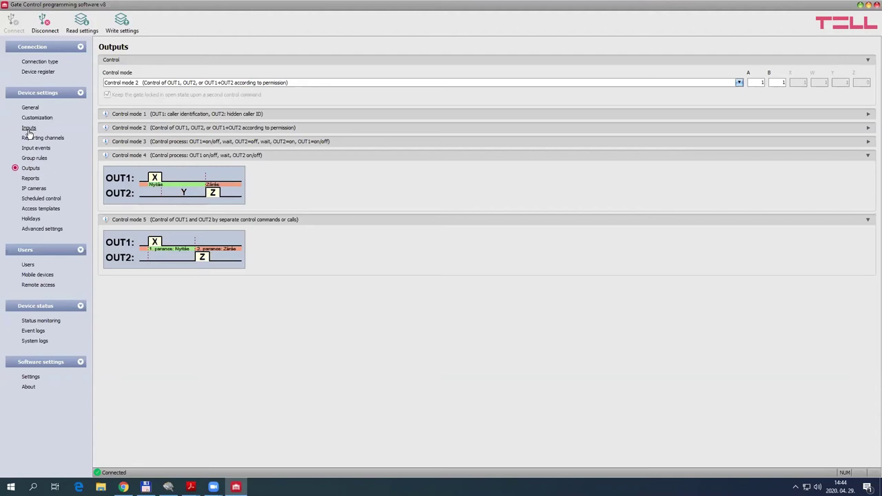
{"action": "left_click", "coordinate": [29, 130]}
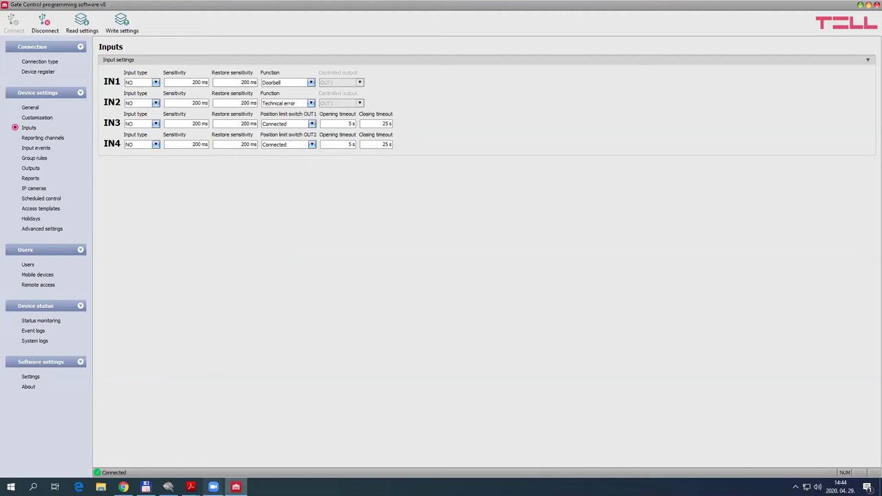
Bring the Gate Control PRO manual in Acrobat Reader to the front
{"action": "left_click", "coordinate": [191, 487]}
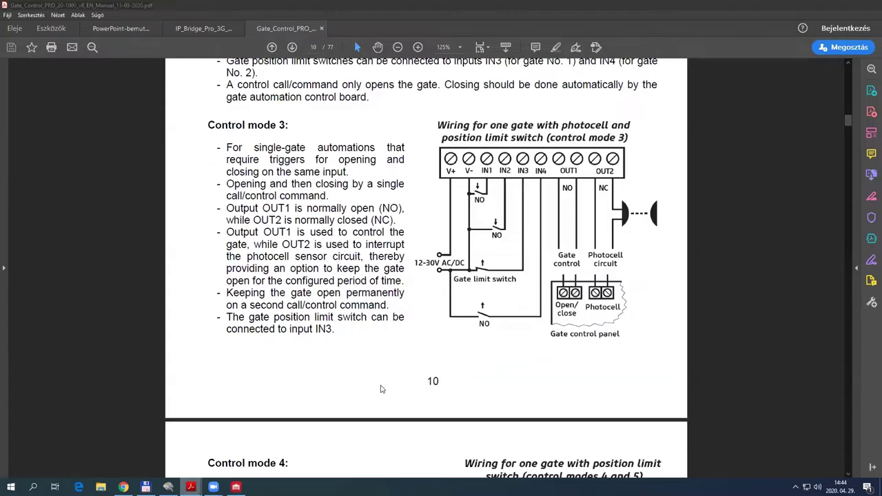
{"action": "left_click", "coordinate": [290, 451]}
Scroll up to manual page 10, showing Control mode 1 with limit switches on IN3 and IN4
{"action": "scroll", "coordinate": [531, 293], "scroll_direction": "up", "scroll_amount": 8}
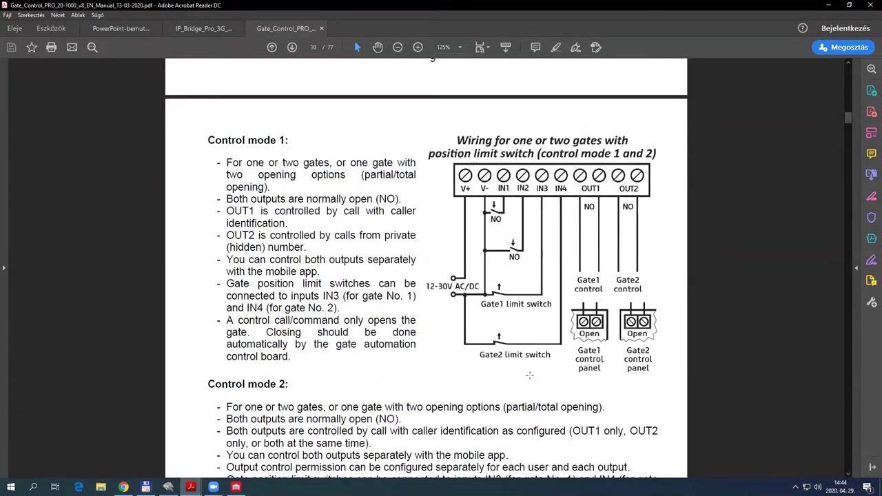
{"action": "scroll", "coordinate": [529, 375], "scroll_direction": "up", "scroll_amount": 1}
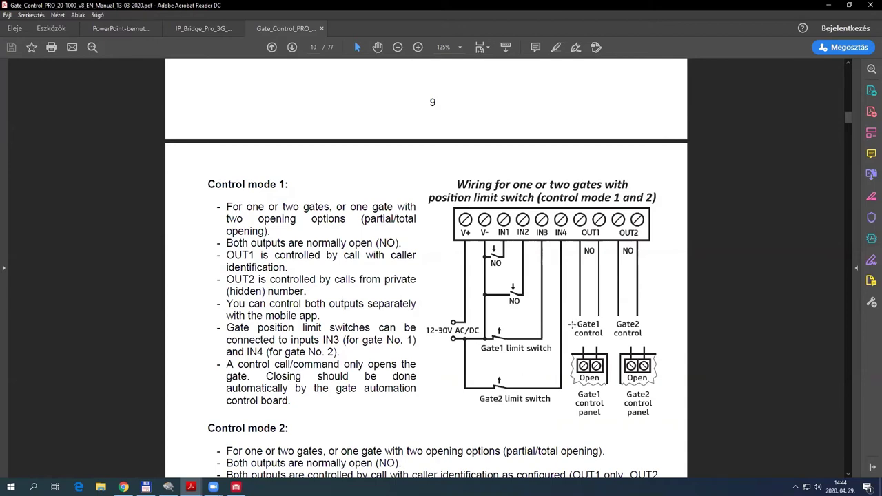
Minimize the manual and keep IN3's OUT1 position limit switch set to Connected
{"action": "left_click", "coordinate": [830, 7]}
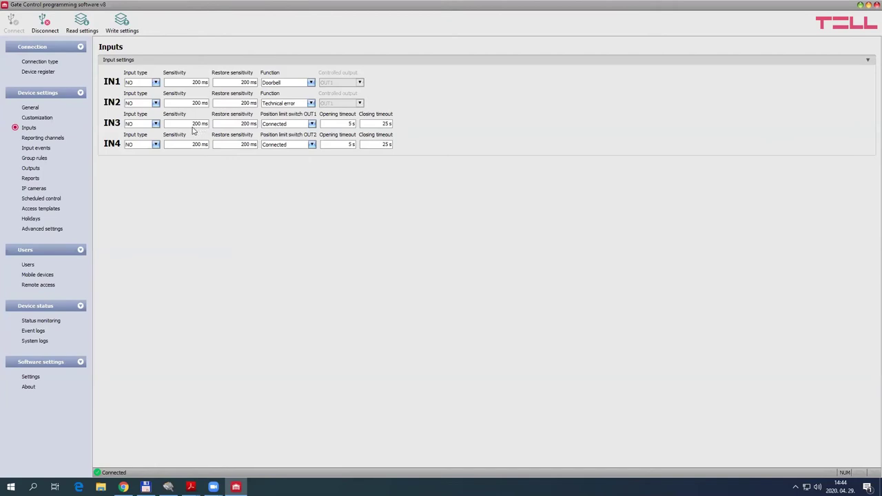
{"action": "left_click", "coordinate": [312, 124]}
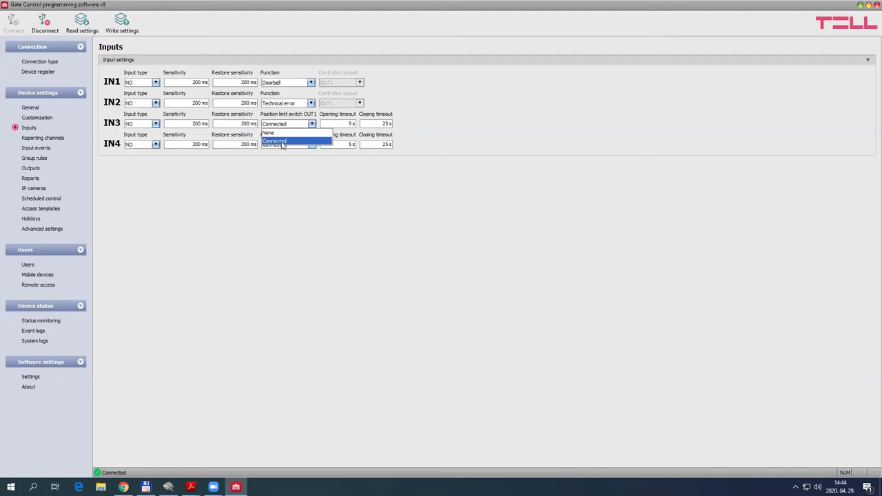
{"action": "left_click", "coordinate": [278, 141]}
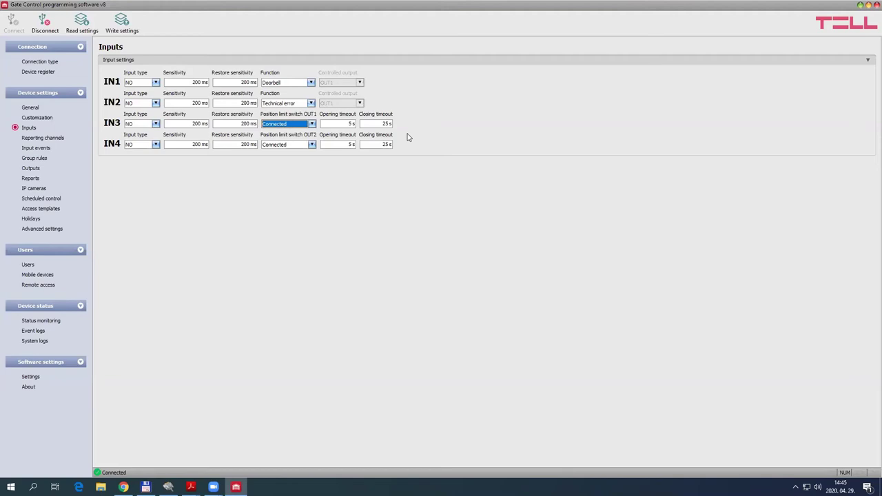
{"action": "left_click", "coordinate": [318, 219]}
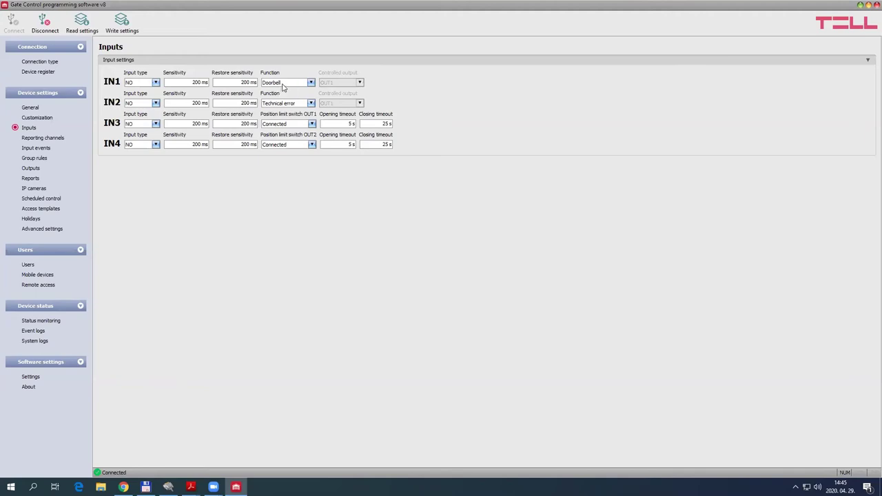
Review IN1's function choices, leaving it at Doorbell for now
{"action": "left_click", "coordinate": [310, 83]}
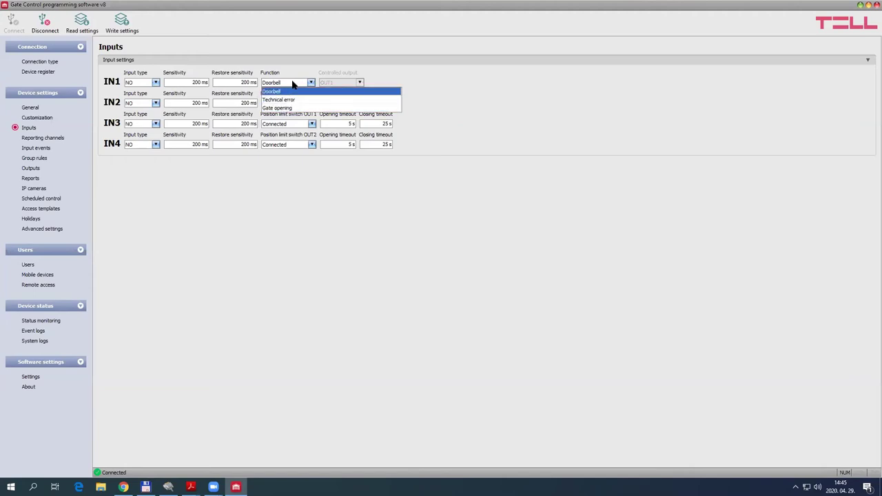
{"action": "left_click", "coordinate": [295, 82]}
{"action": "left_click", "coordinate": [296, 68]}
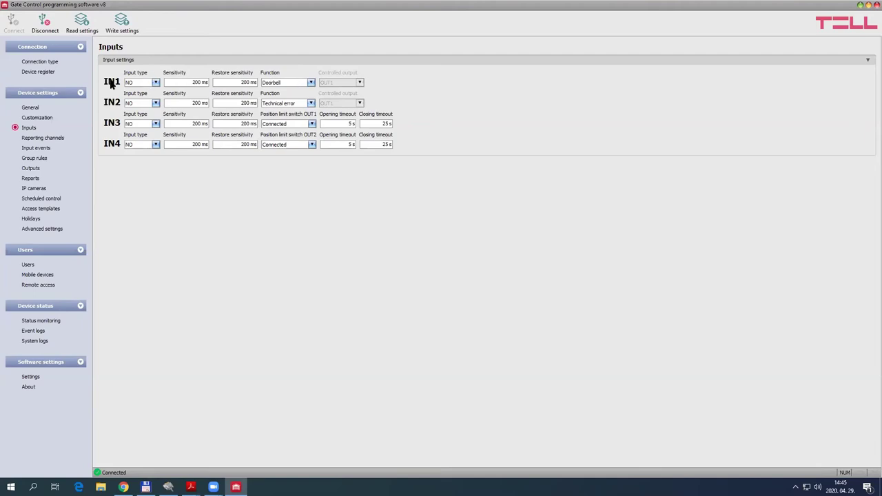
{"action": "left_click", "coordinate": [291, 83]}
{"action": "left_click", "coordinate": [284, 88]}
{"action": "left_click", "coordinate": [413, 84]}
Set IN1's function to Technical error, with OUT1 as controlled output
{"action": "left_click", "coordinate": [311, 82]}
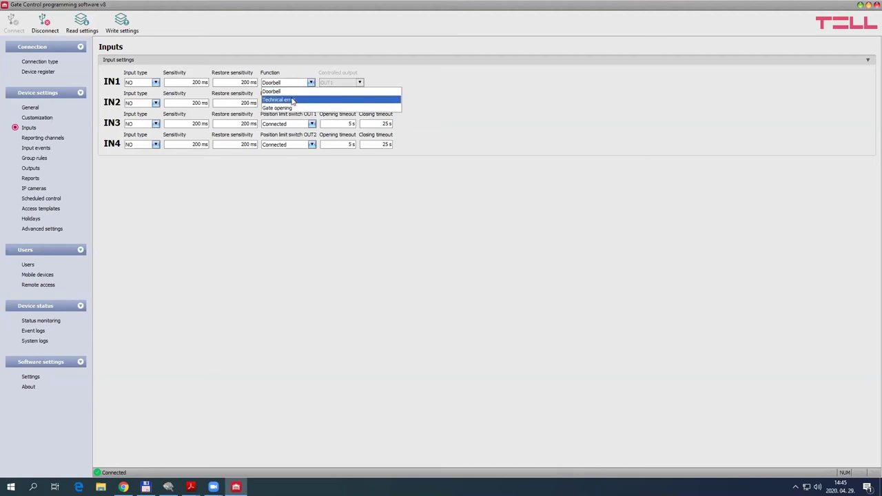
{"action": "left_click", "coordinate": [293, 97]}
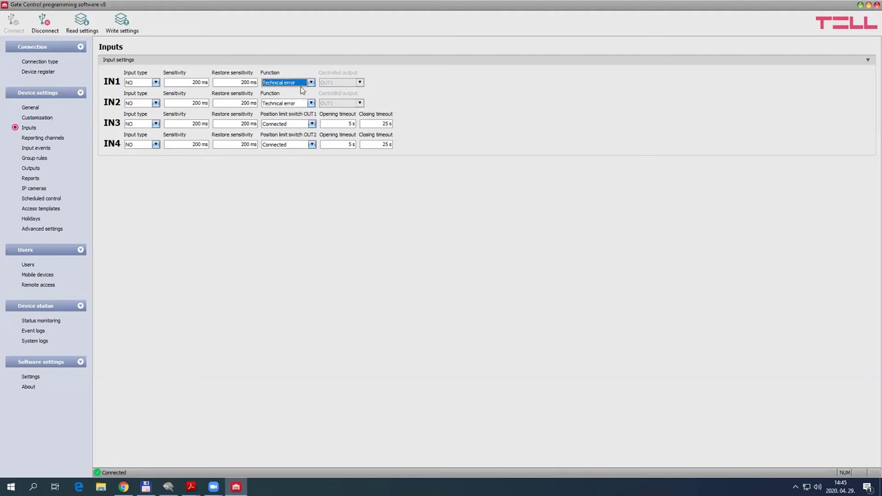
{"action": "left_click", "coordinate": [310, 82]}
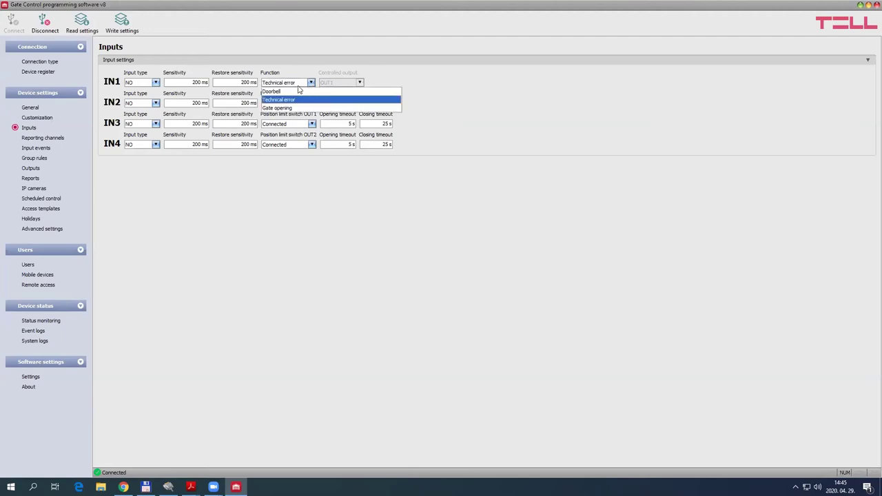
{"action": "left_click", "coordinate": [295, 101]}
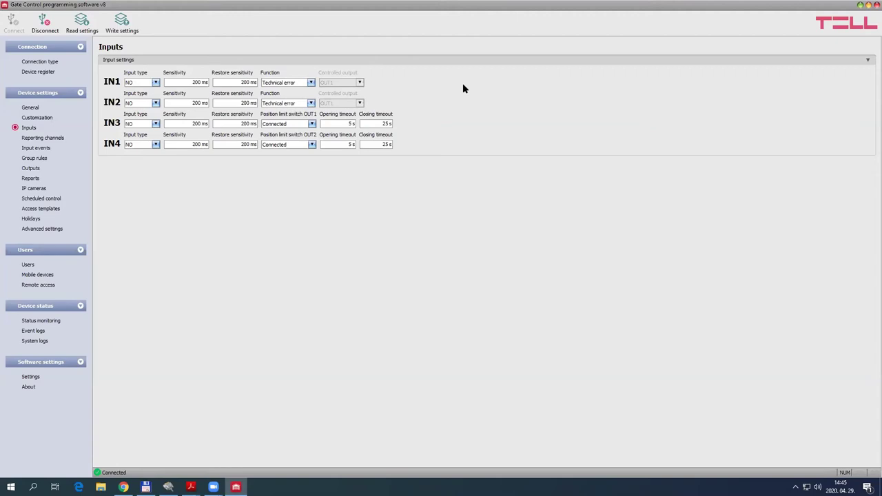
{"action": "left_click", "coordinate": [288, 83]}
{"action": "left_click", "coordinate": [295, 94]}
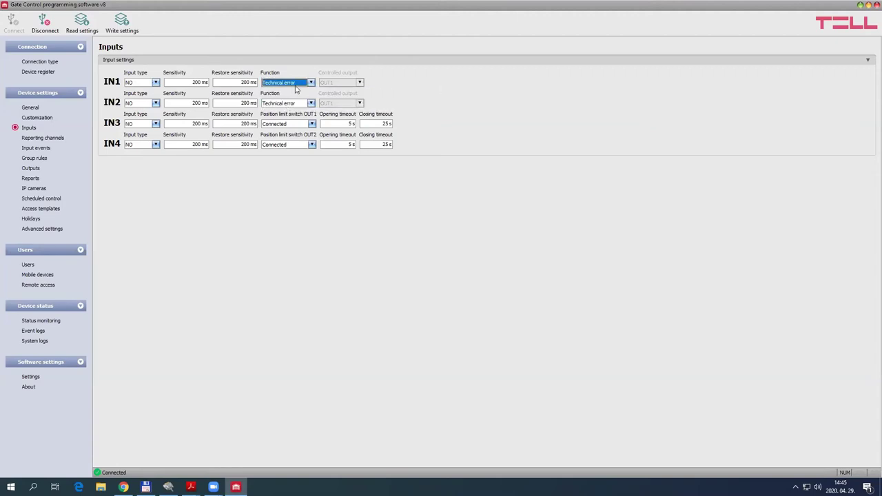
{"action": "left_click", "coordinate": [405, 82]}
{"action": "left_click", "coordinate": [287, 83]}
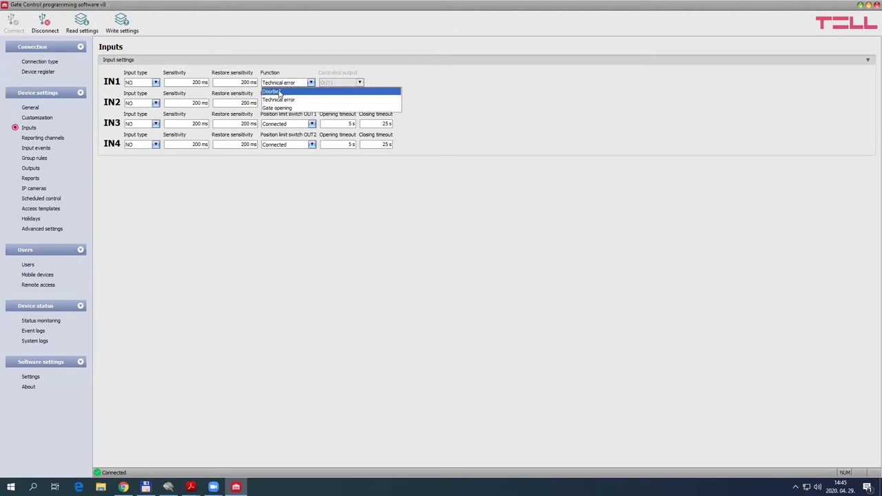
Try IN1 as Gate opening controlling OUT1, then set it back to Doorbell
{"action": "left_click", "coordinate": [292, 104]}
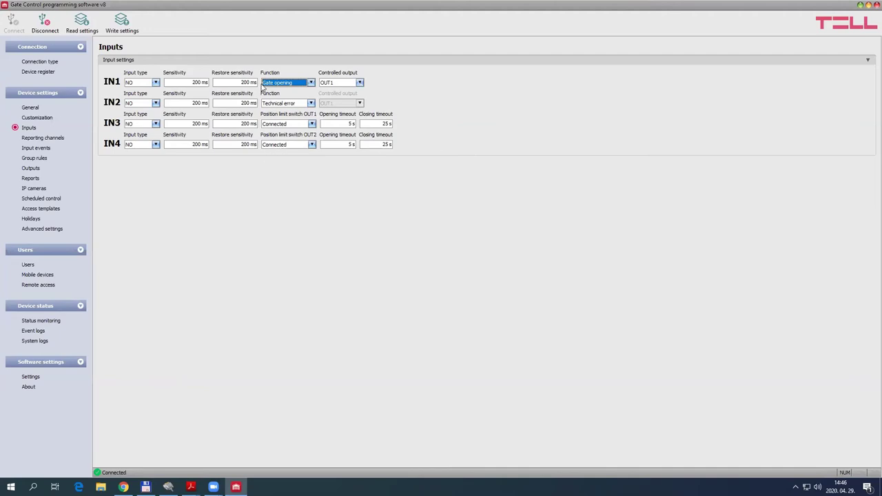
{"action": "left_click", "coordinate": [282, 60]}
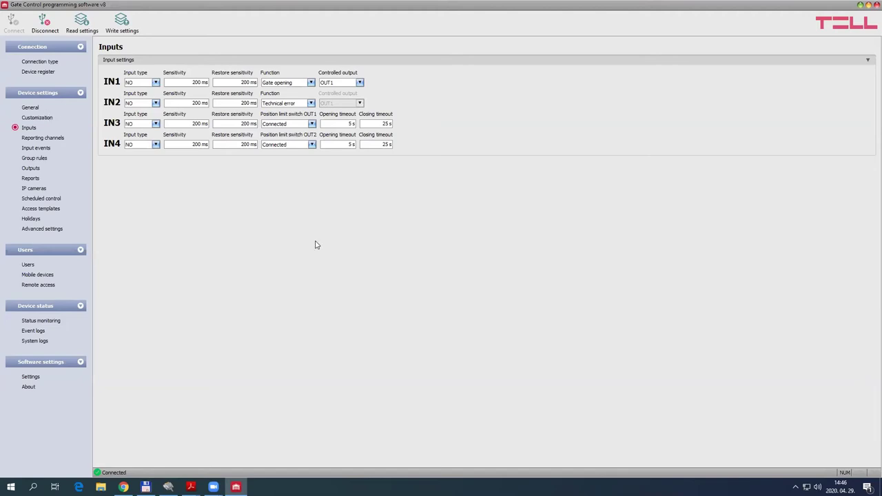
{"action": "left_click", "coordinate": [308, 84]}
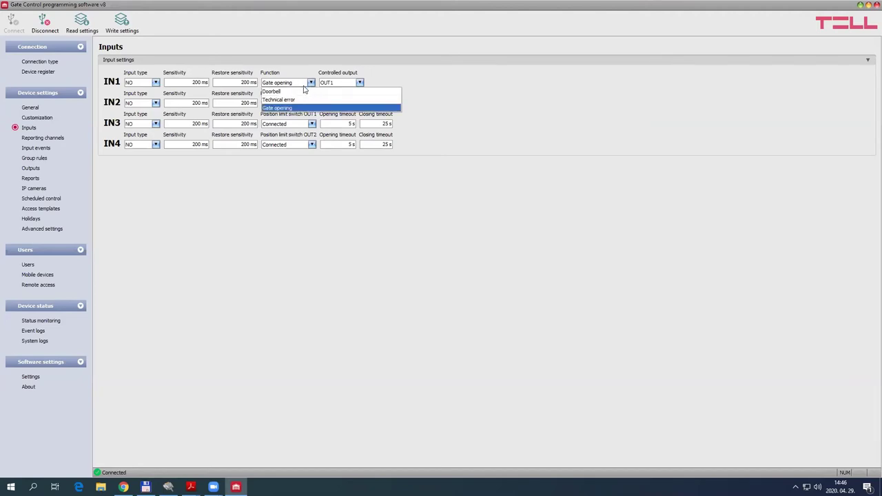
{"action": "left_click", "coordinate": [304, 91]}
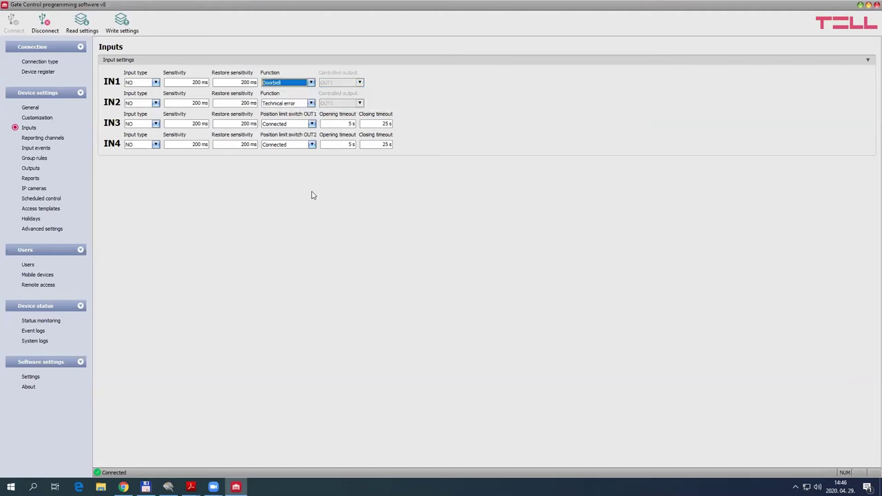
Go to General device settings and dismiss the mirroring-stopped notification
{"action": "left_click", "coordinate": [30, 107]}
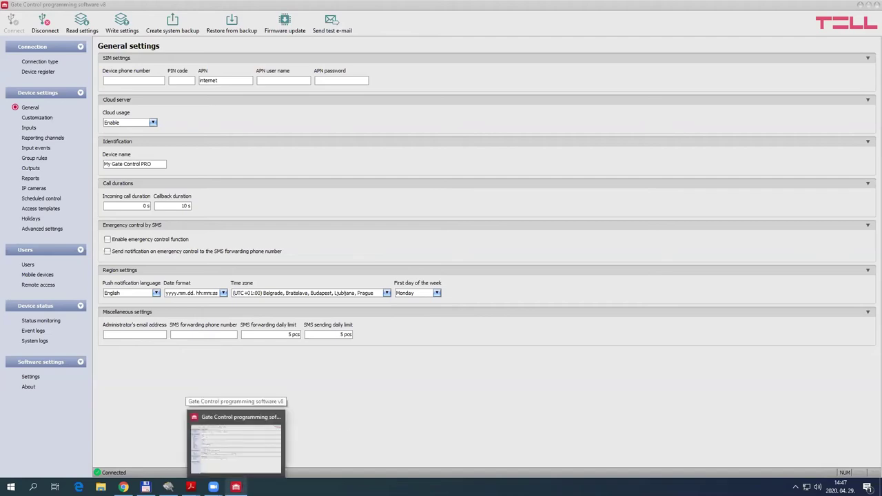
{"action": "mouse_move", "coordinate": [191, 487]}
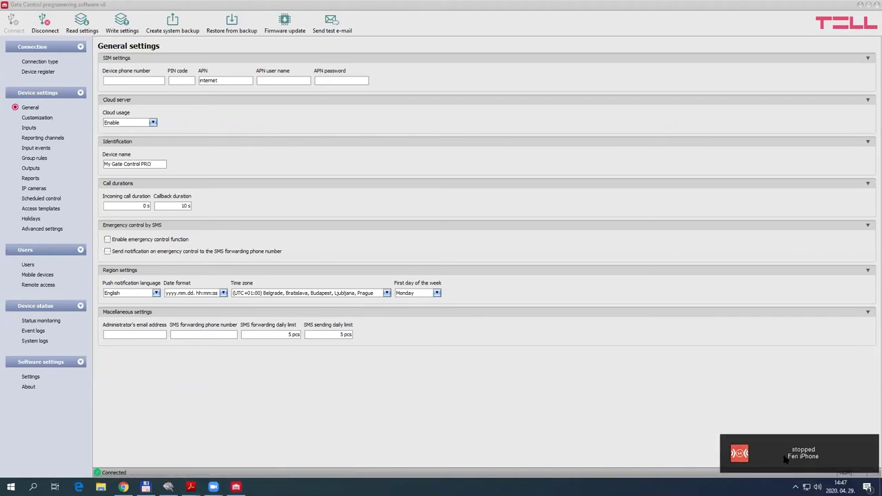
{"action": "left_click", "coordinate": [783, 460]}
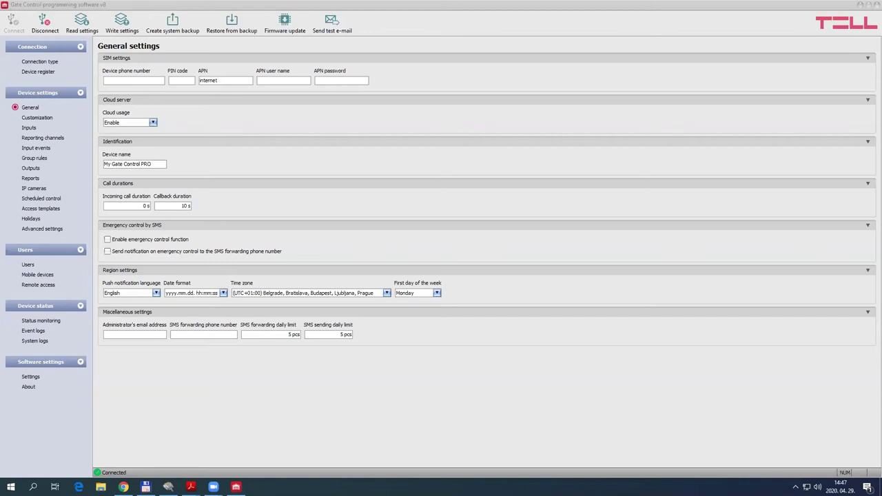
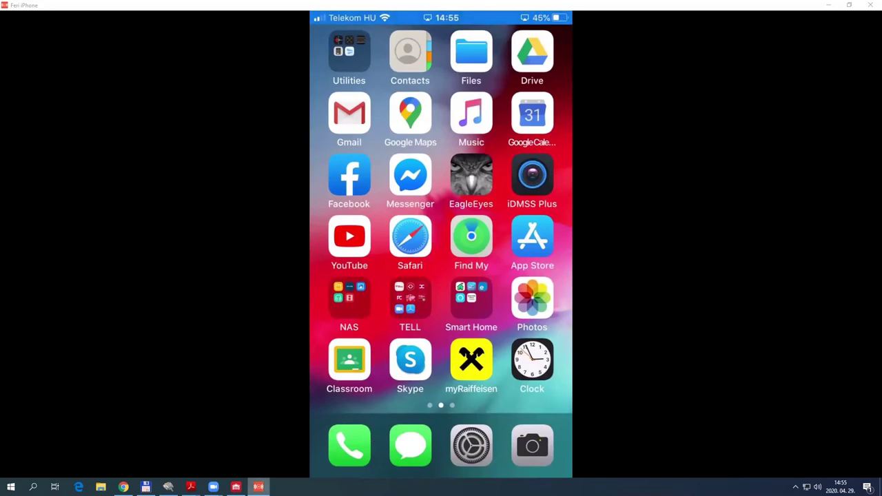
Check the Gate opener Edit screen in the iPhone mirror, then return to Gate Control
{"action": "key", "text": "alt+Tab"}
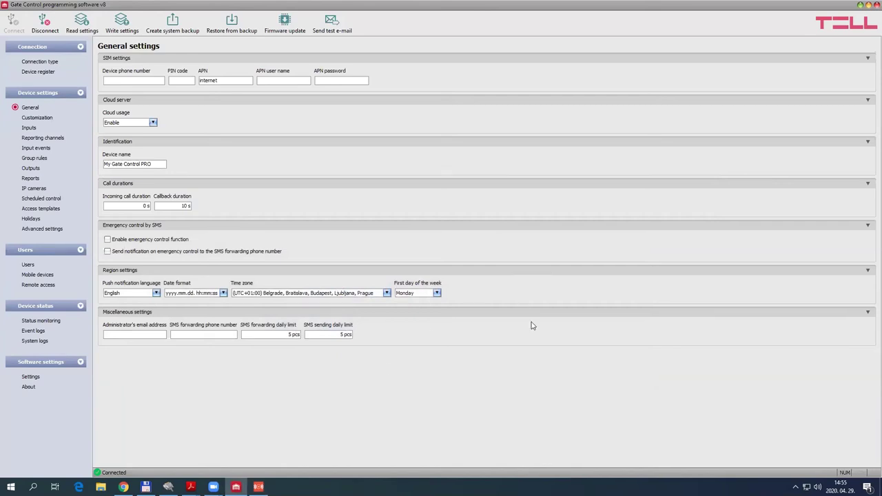
{"action": "left_click", "coordinate": [258, 486]}
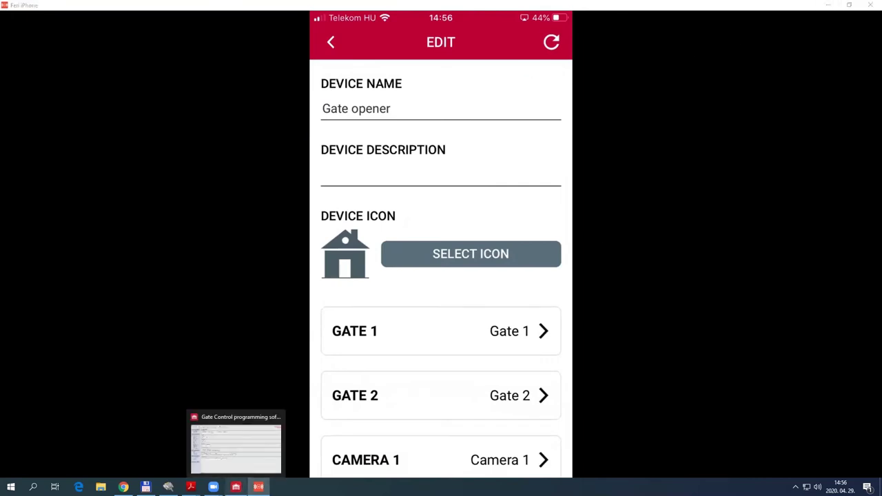
{"action": "left_click", "coordinate": [236, 486]}
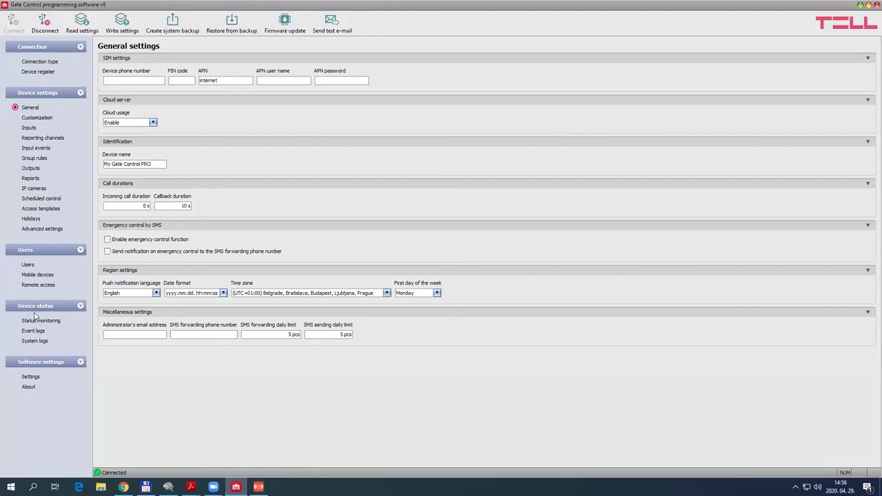
Delete the iPhone 6S User app entry from the Mobile devices list
{"action": "left_click", "coordinate": [32, 276]}
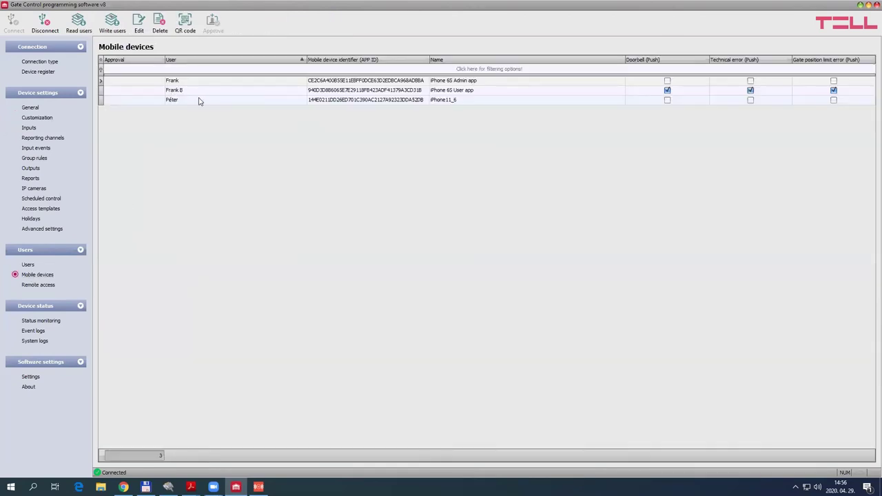
{"action": "left_click", "coordinate": [456, 92]}
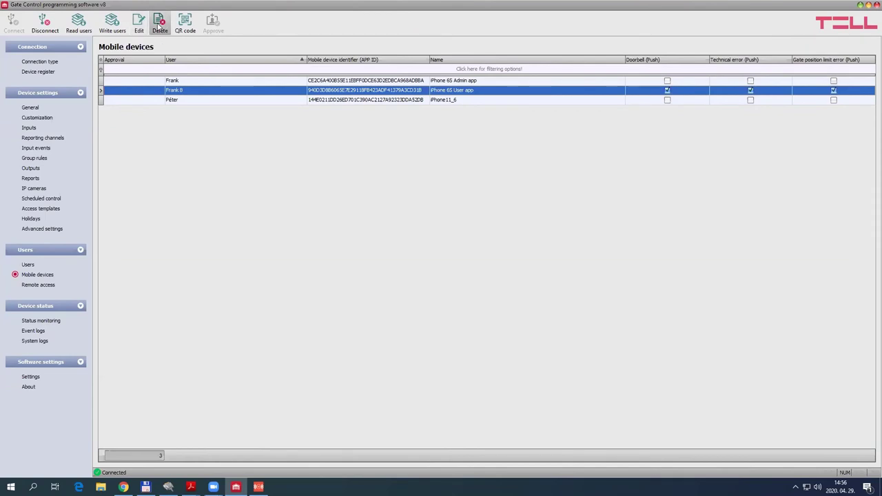
{"action": "left_click", "coordinate": [159, 24]}
{"action": "left_click", "coordinate": [468, 259]}
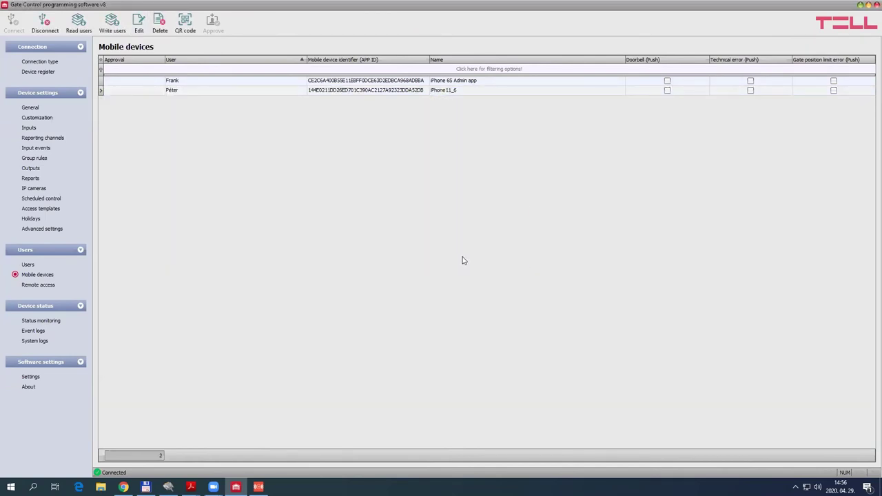
Write the users to the device and bring up the phone's Add Device screen
{"action": "left_click", "coordinate": [113, 30]}
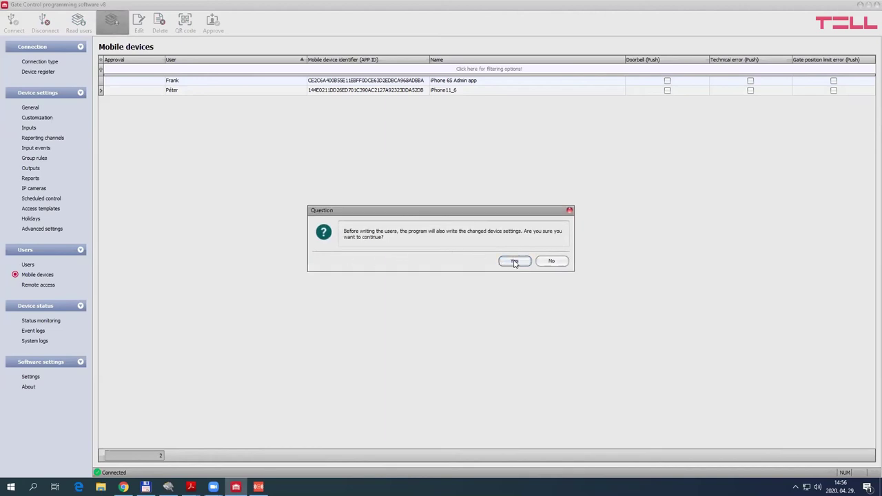
{"action": "left_click", "coordinate": [513, 263]}
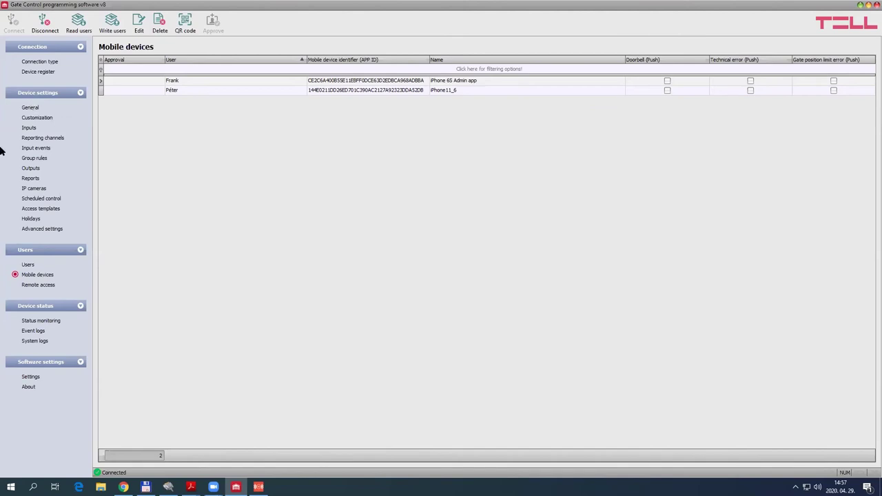
{"action": "left_click", "coordinate": [258, 486]}
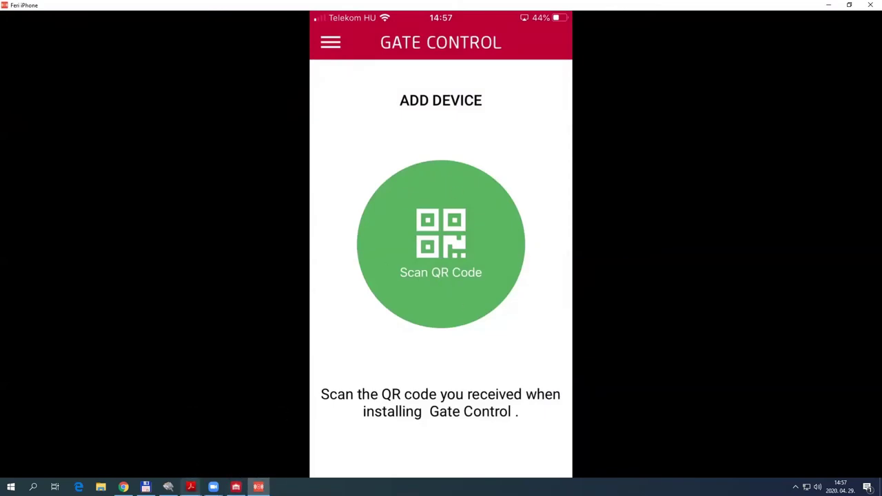
Show the app registration QR code and select its registration password value
{"action": "left_click", "coordinate": [236, 486]}
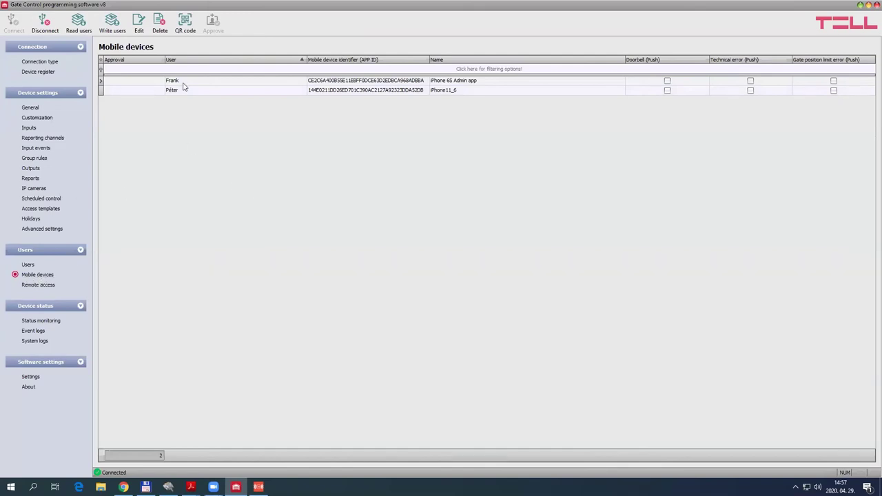
{"action": "left_click", "coordinate": [184, 25]}
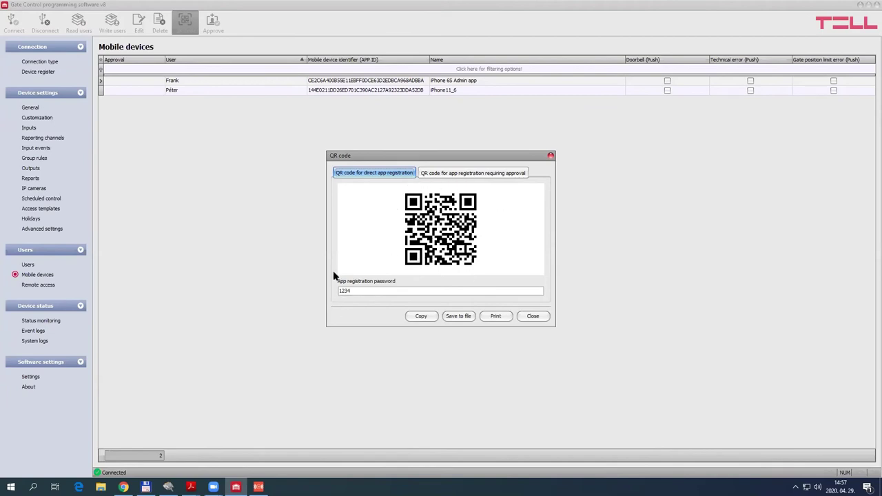
{"action": "left_click_drag", "start_coordinate": [356, 291], "coordinate": [331, 290]}
{"action": "left_click", "coordinate": [361, 290]}
{"action": "left_click_drag", "start_coordinate": [357, 290], "coordinate": [326, 284]}
{"action": "left_click", "coordinate": [370, 291]}
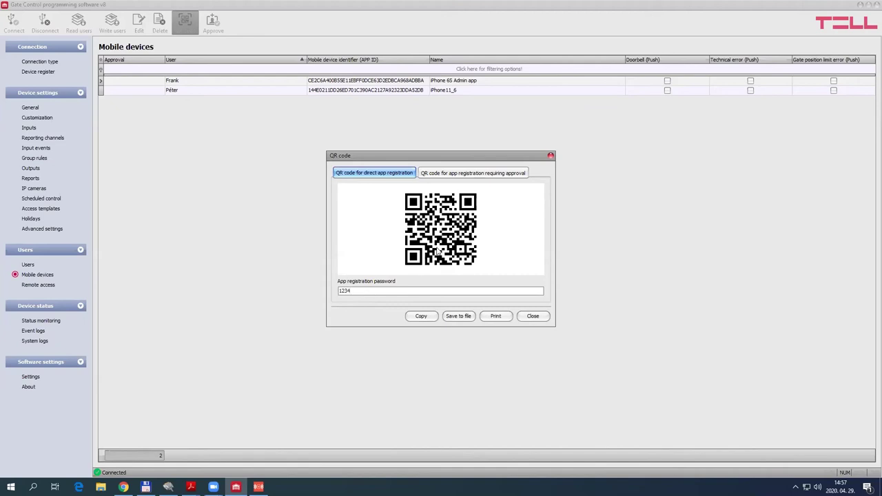
View the approval-required QR code, return to direct registration, then bring the iPhone mirror forward
{"action": "left_click", "coordinate": [471, 174]}
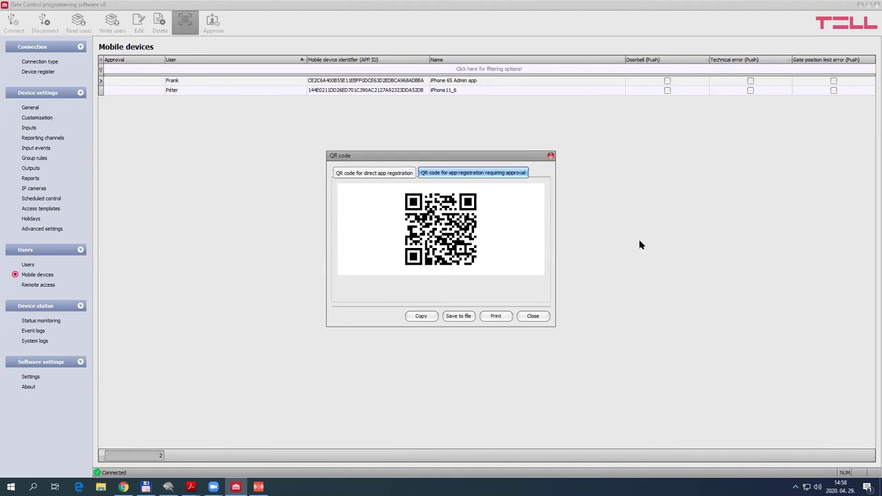
{"action": "left_click", "coordinate": [365, 173]}
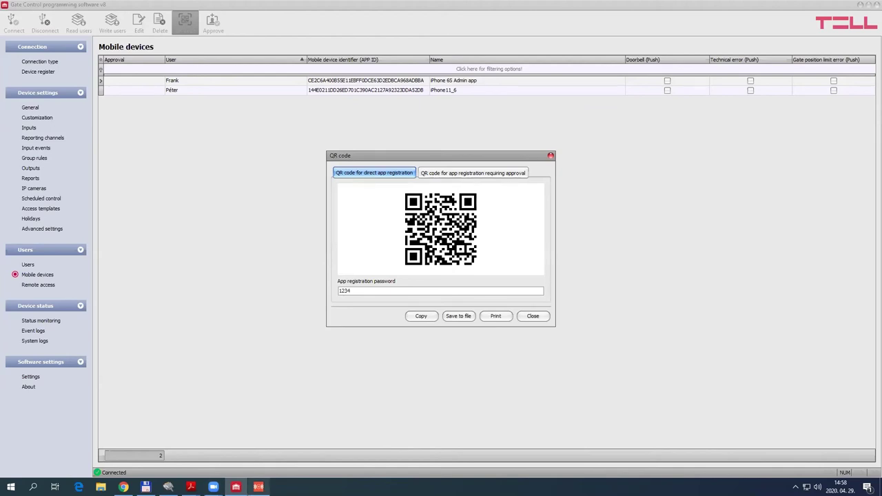
{"action": "left_click", "coordinate": [258, 487]}
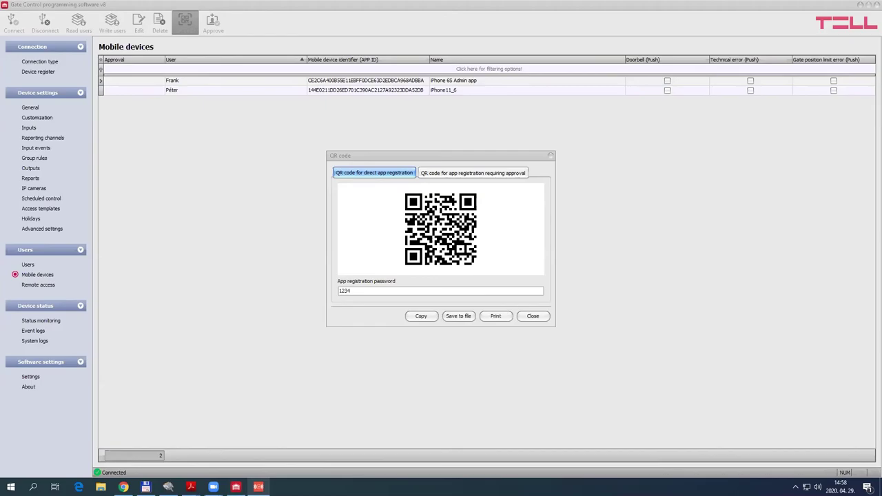
{"action": "left_click", "coordinate": [259, 486]}
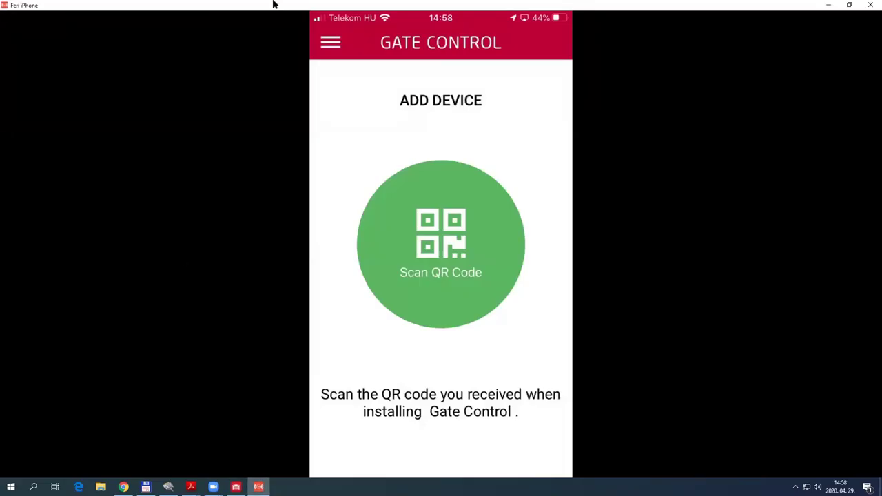
Restore the iPhone mirror window, move it right of the QR code, and enlarge it
{"action": "left_click", "coordinate": [849, 5]}
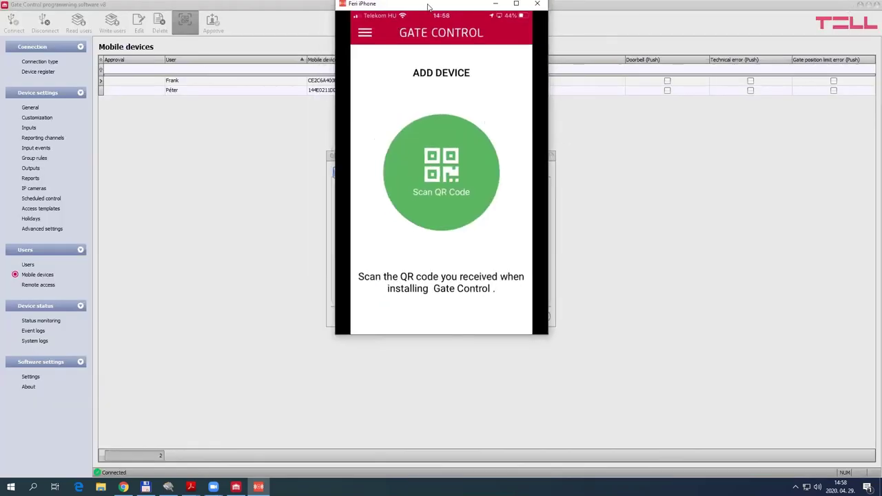
{"action": "left_click_drag", "start_coordinate": [427, 7], "coordinate": [694, 63]}
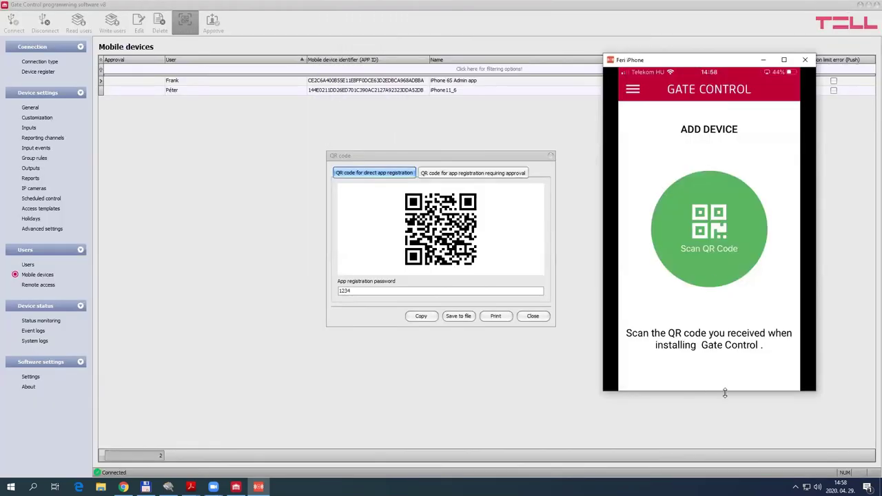
{"action": "left_click_drag", "start_coordinate": [725, 391], "coordinate": [724, 459]}
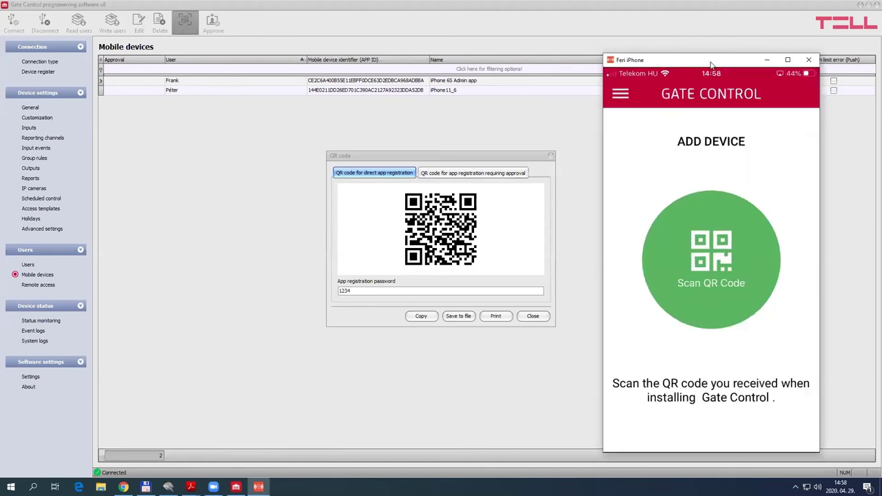
{"action": "left_click_drag", "start_coordinate": [712, 55], "coordinate": [711, 34]}
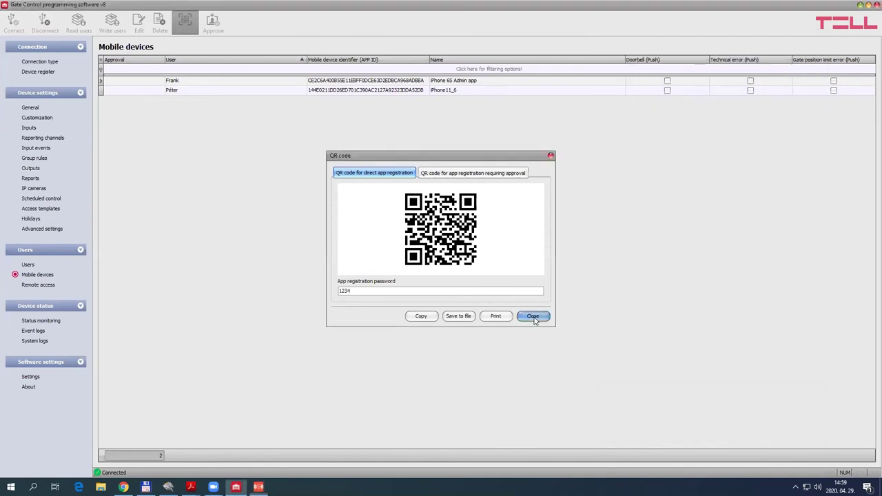
Close the QR code dialog and open the Super admin's settings from the three-user Users list
{"action": "left_click", "coordinate": [533, 317]}
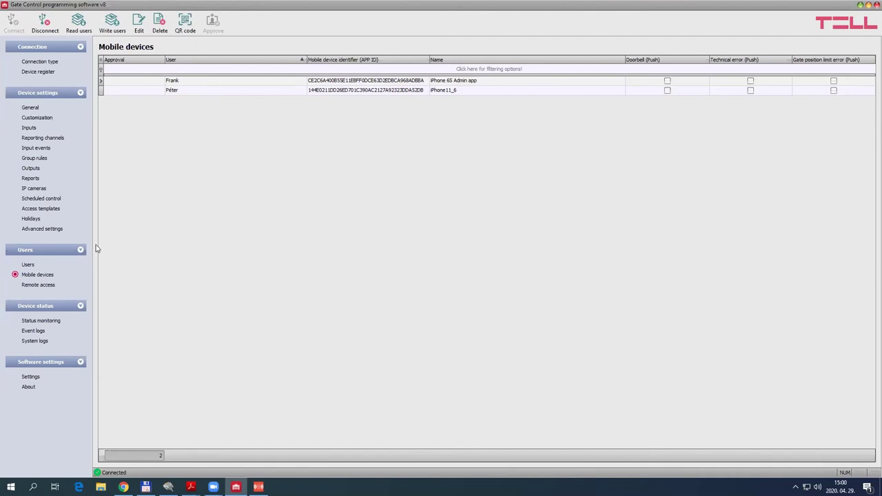
{"action": "left_click", "coordinate": [27, 266]}
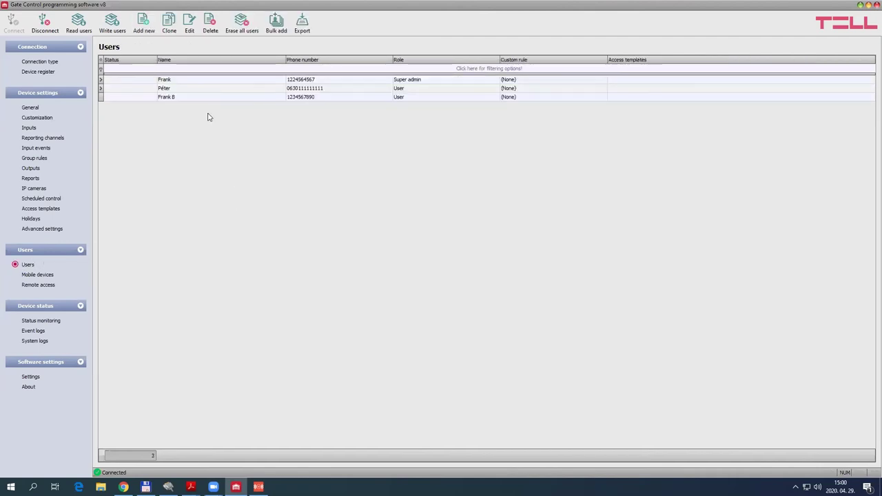
{"action": "left_click", "coordinate": [250, 81]}
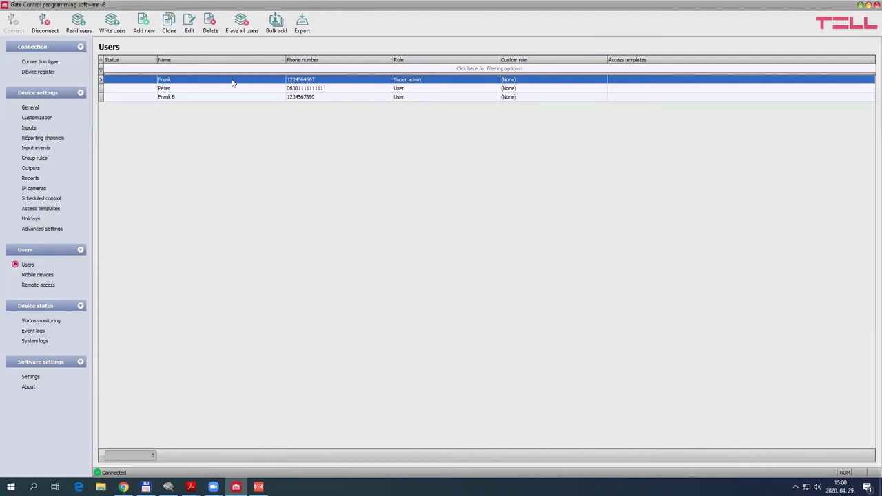
{"action": "left_click", "coordinate": [189, 25]}
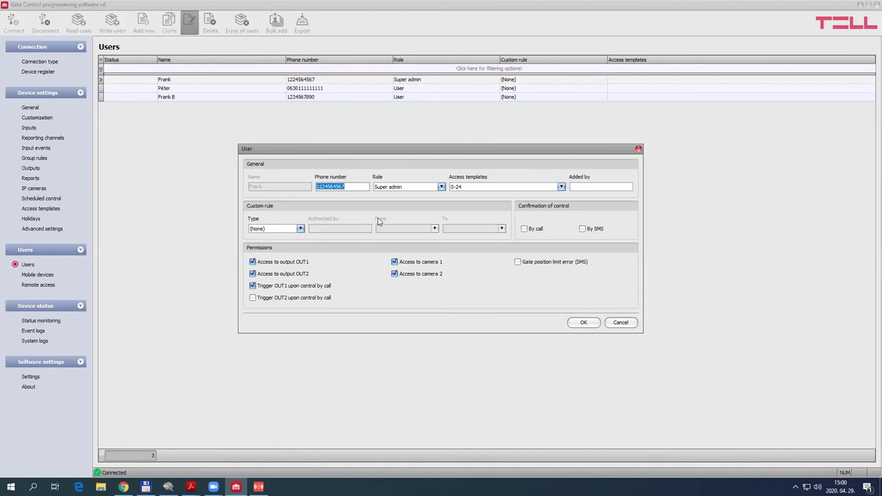
Keep the Super admin role and tick the Morning, Evening, Night shift IN and OUT templates
{"action": "left_click", "coordinate": [414, 189]}
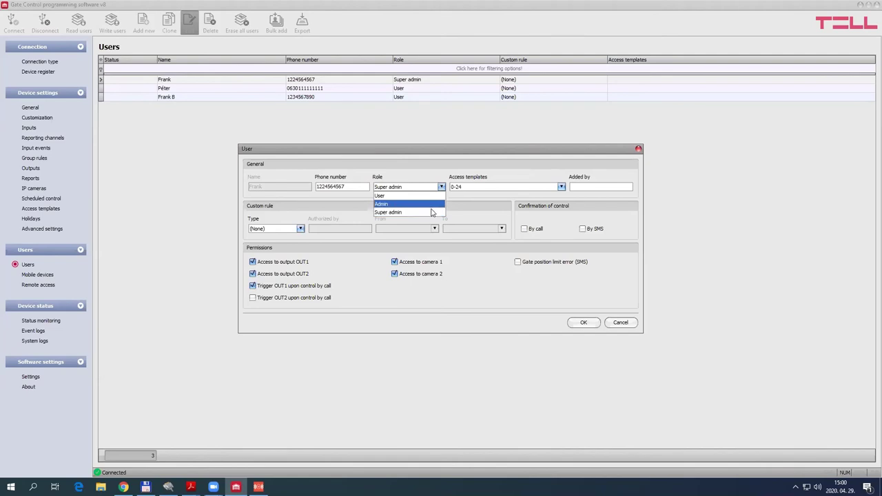
{"action": "left_click", "coordinate": [496, 171]}
{"action": "left_click", "coordinate": [560, 187]}
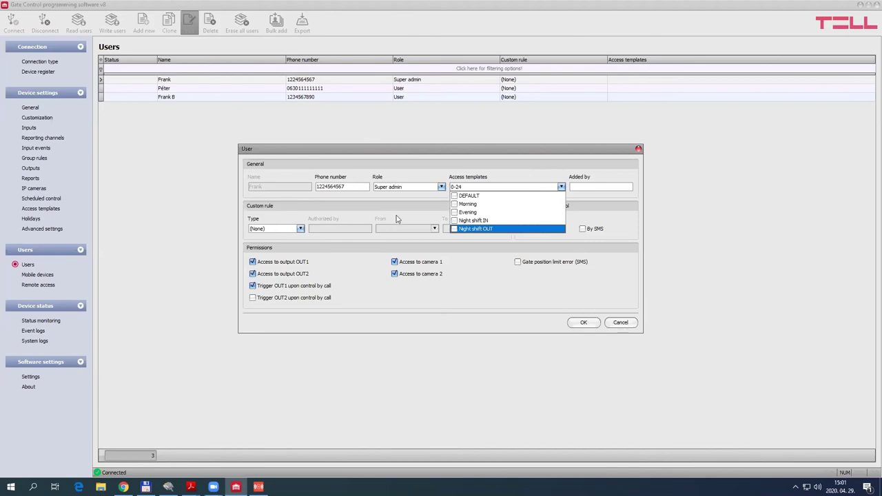
{"action": "left_click", "coordinate": [455, 205]}
{"action": "left_click", "coordinate": [455, 213]}
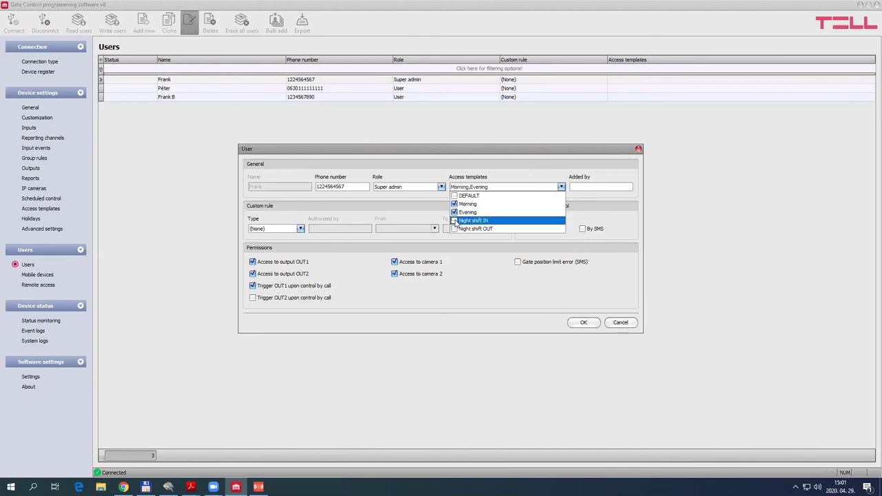
{"action": "left_click", "coordinate": [456, 221]}
{"action": "left_click", "coordinate": [456, 229]}
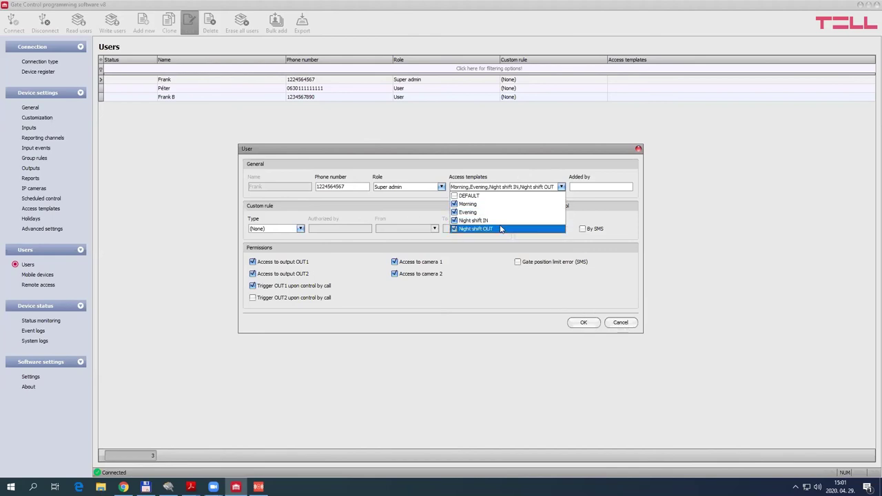
Untick all four access templates again and cancel the user dialog without changes
{"action": "left_click", "coordinate": [454, 212]}
{"action": "left_click", "coordinate": [454, 212]}
{"action": "left_click", "coordinate": [453, 221]}
{"action": "left_click", "coordinate": [454, 212]}
{"action": "left_click", "coordinate": [454, 205]}
{"action": "left_click", "coordinate": [454, 229]}
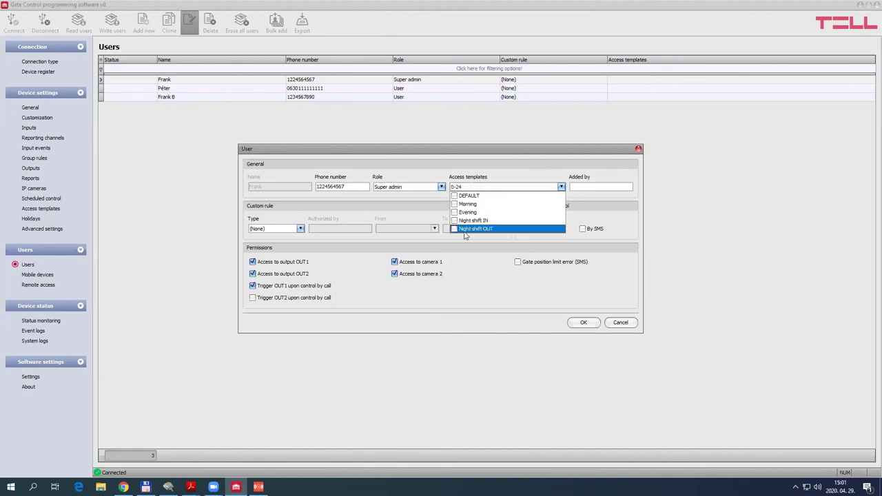
{"action": "left_click", "coordinate": [622, 323]}
{"action": "left_click", "coordinate": [621, 323]}
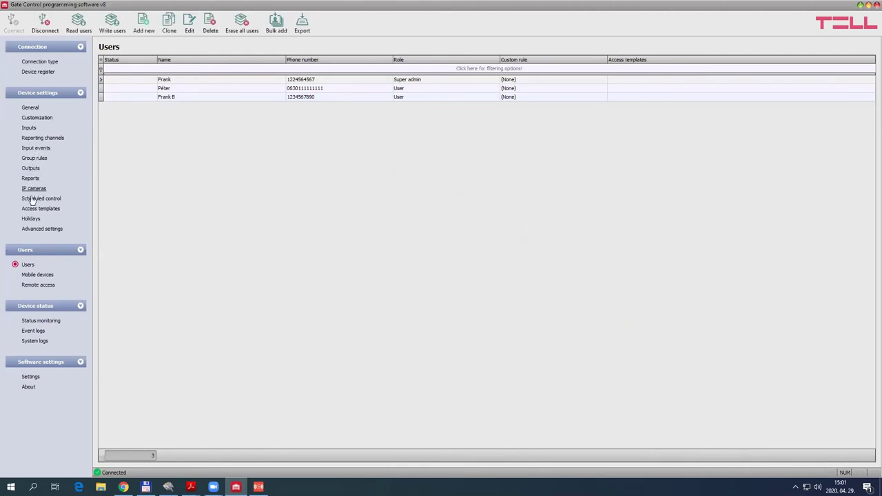
{"action": "left_click", "coordinate": [32, 208]}
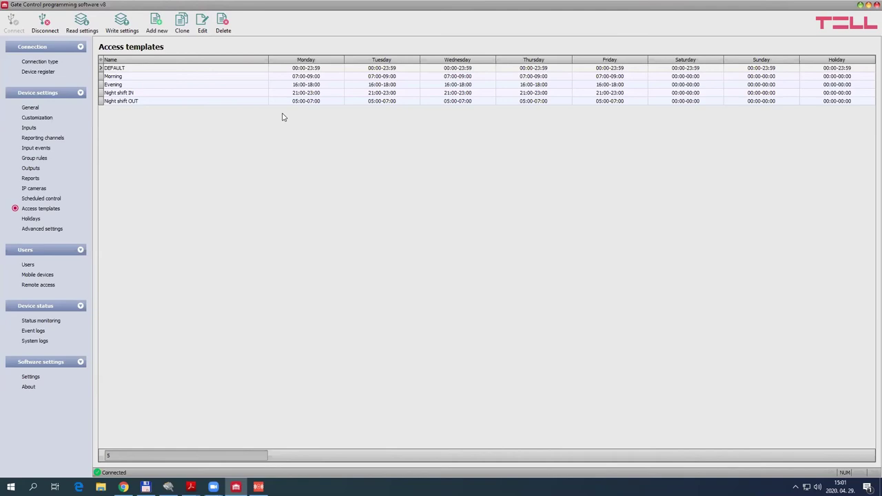
{"action": "double_click", "coordinate": [142, 78]}
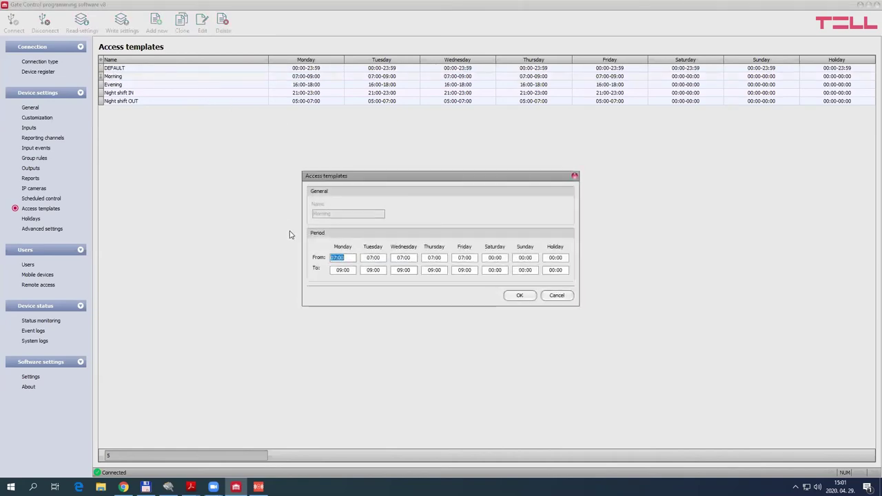
{"action": "key", "text": "Right"}
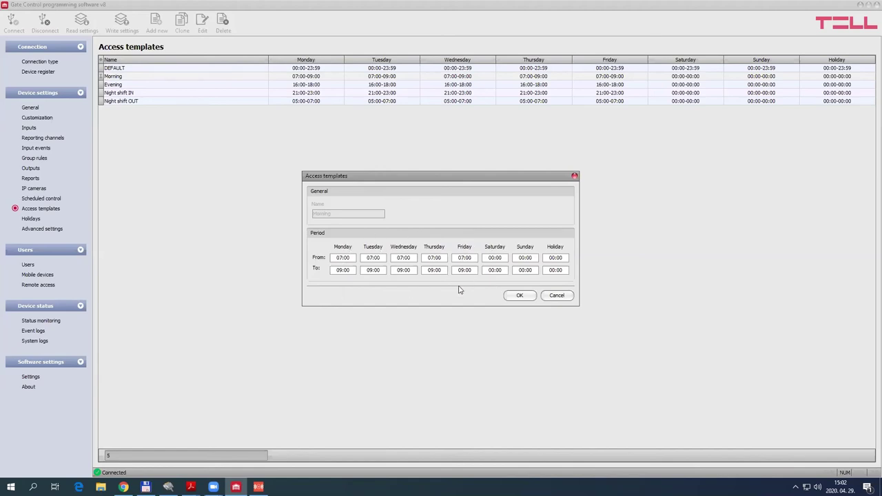
{"action": "left_click", "coordinate": [557, 295]}
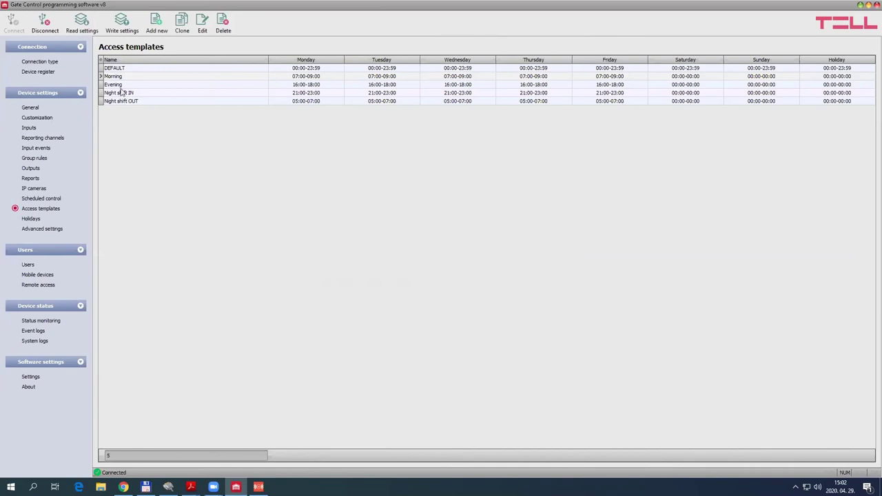
{"action": "double_click", "coordinate": [122, 84]}
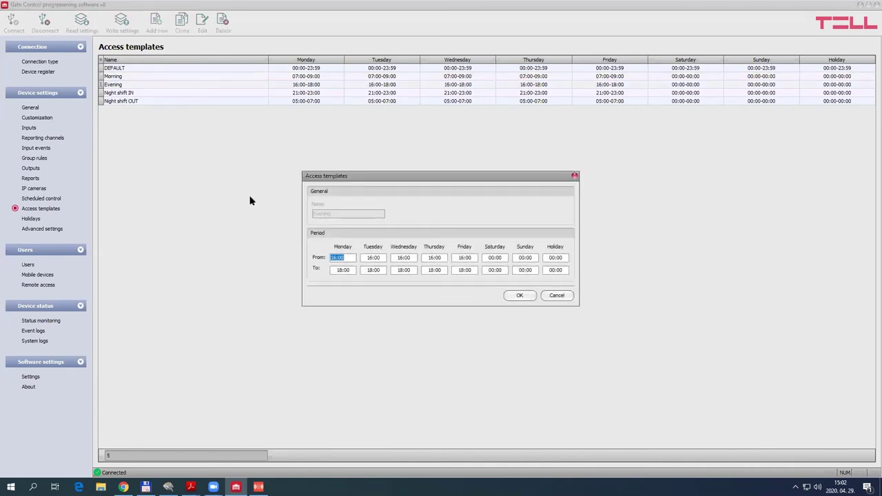
{"action": "left_click", "coordinate": [334, 270]}
{"action": "left_click", "coordinate": [557, 295]}
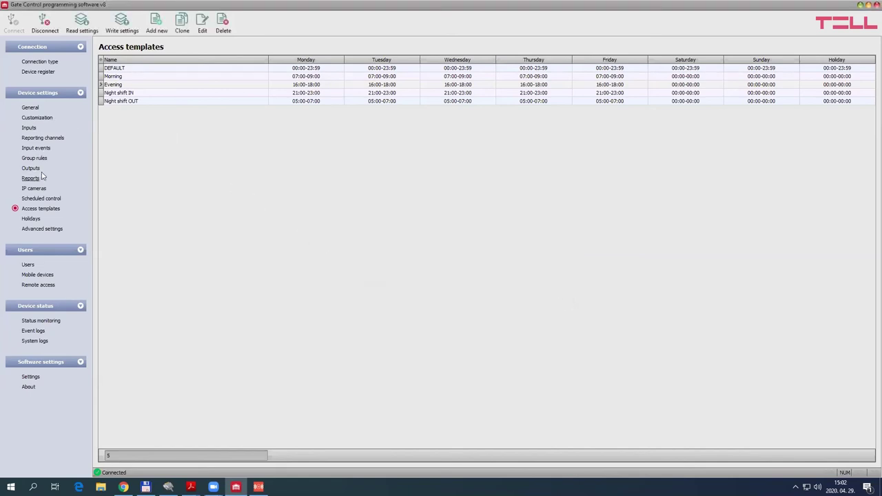
{"action": "left_click", "coordinate": [156, 26]}
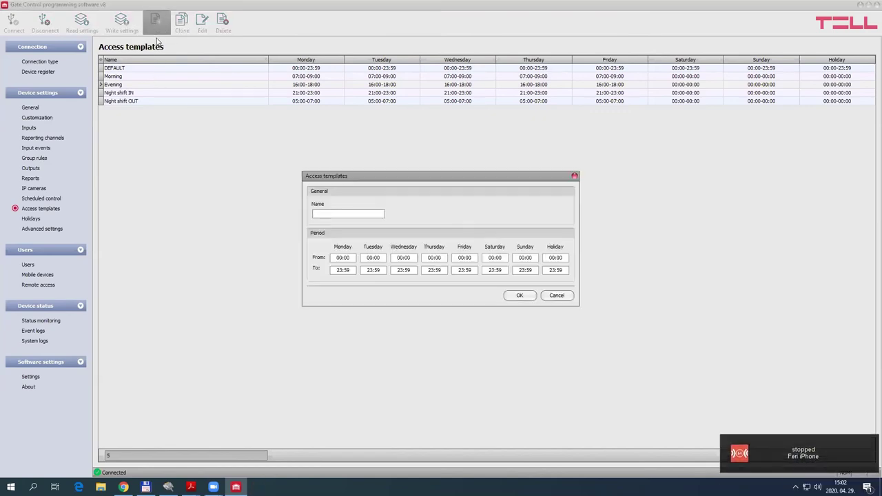
{"action": "left_click", "coordinate": [340, 213]}
{"action": "type", "text": "sdfghsdhgsgh"}
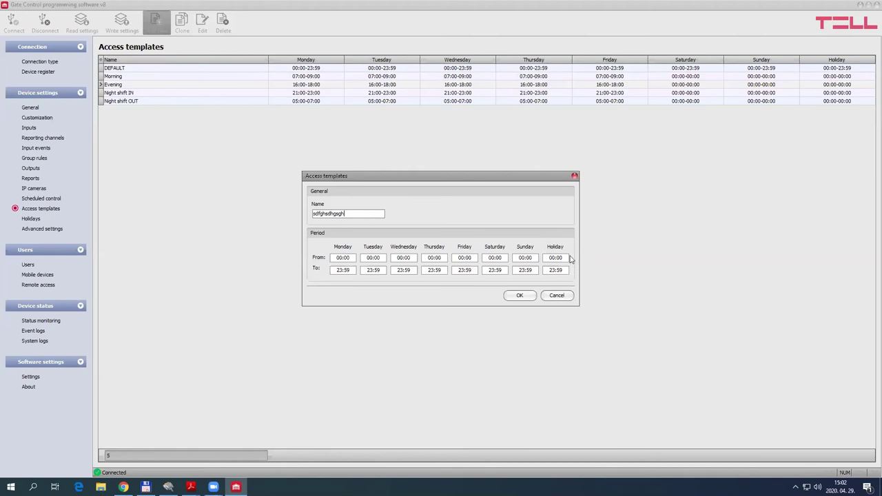
Discard the new access template, mark 13 November 2021 as a holiday, and cancel a holiday import
{"action": "left_click", "coordinate": [556, 296]}
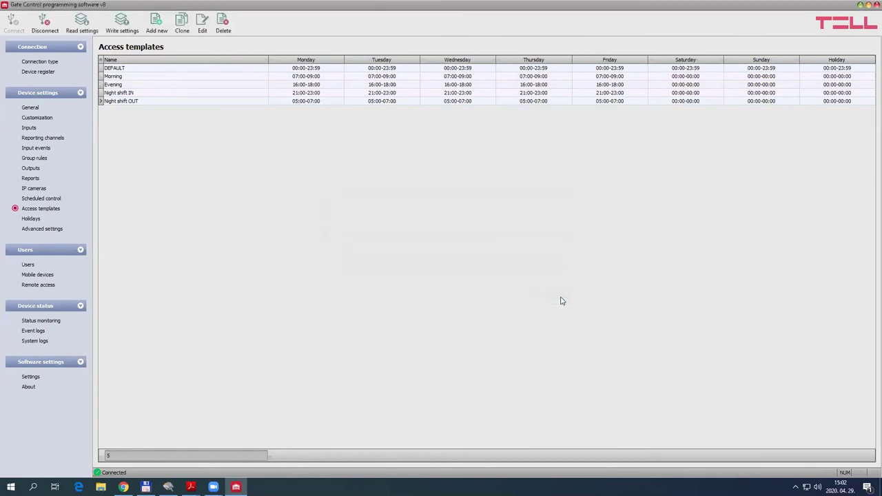
{"action": "left_click", "coordinate": [31, 220]}
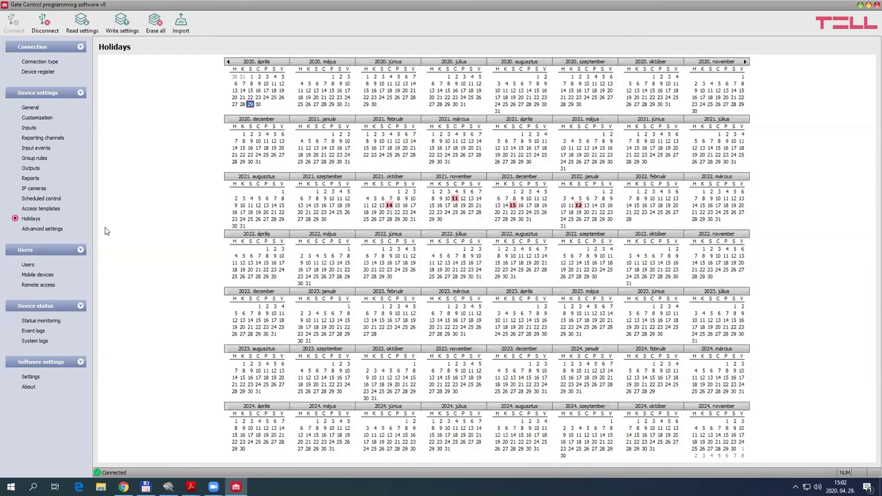
{"action": "left_click", "coordinate": [470, 199]}
{"action": "left_click", "coordinate": [182, 25]}
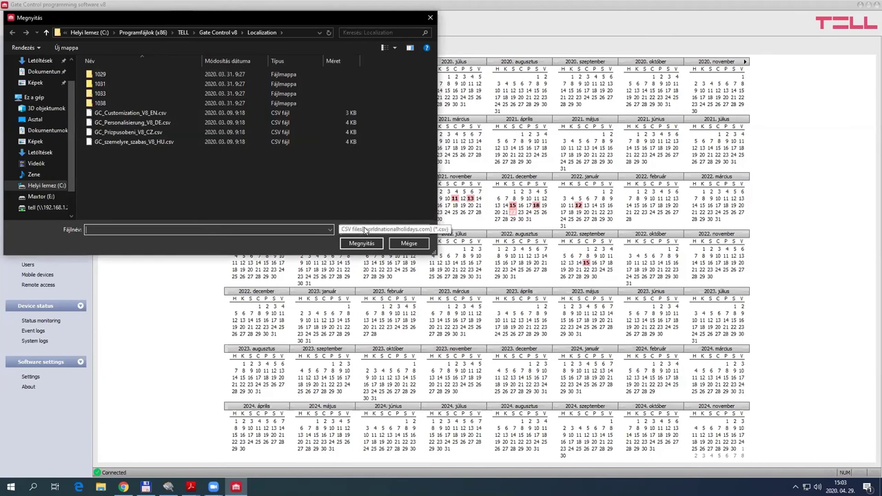
{"action": "left_click", "coordinate": [409, 243]}
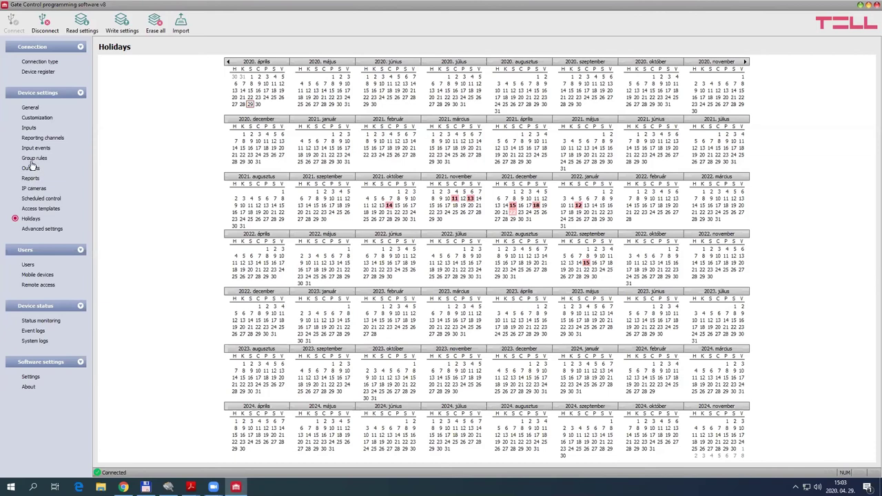
Open the Super admin's settings and set the custom rule type to Allow
{"action": "left_click", "coordinate": [28, 265]}
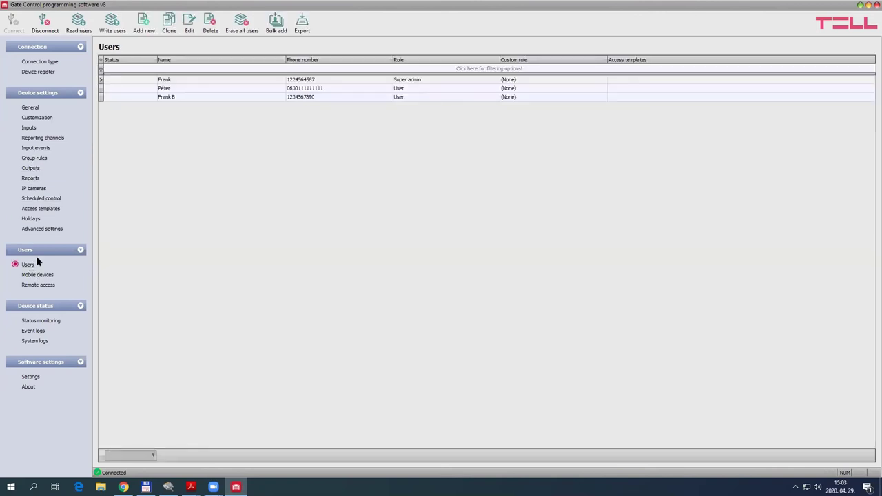
{"action": "left_click", "coordinate": [292, 80]}
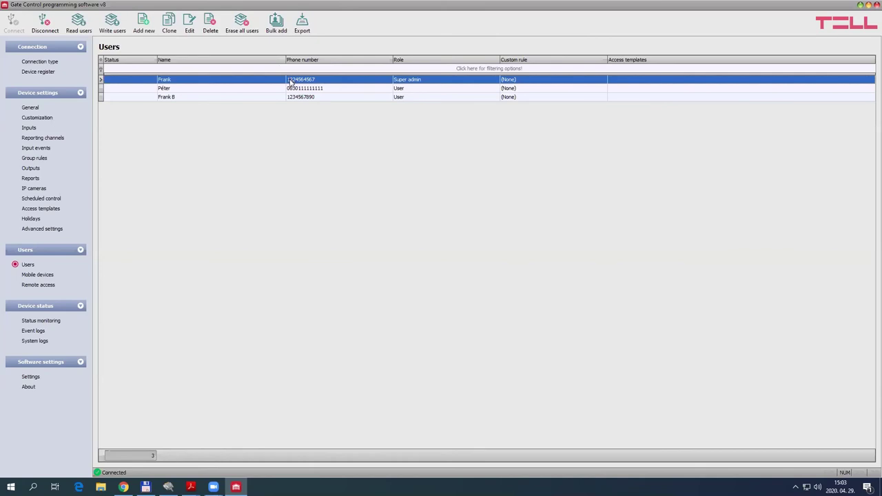
{"action": "double_click", "coordinate": [290, 81]}
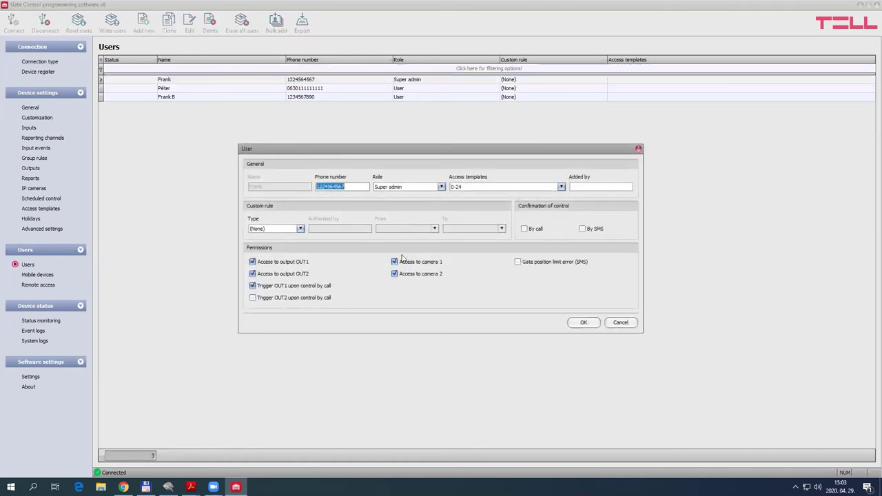
{"action": "left_click", "coordinate": [300, 229]}
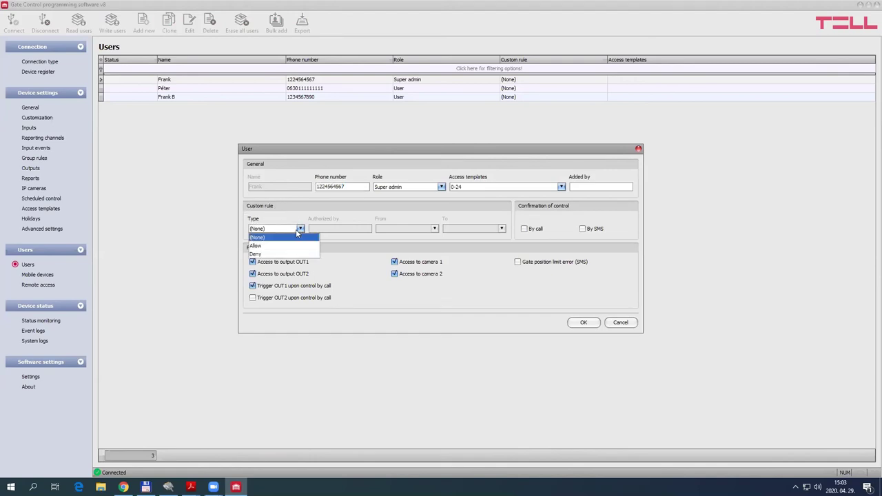
{"action": "left_click", "coordinate": [265, 246]}
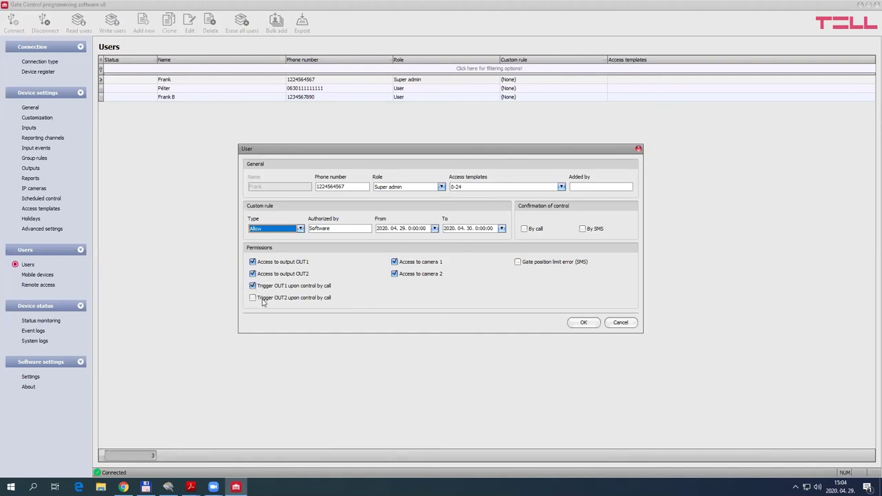
Toggle camera 1 and 2 access and the gate position limit error SMS, then cancel unchanged
{"action": "left_click", "coordinate": [396, 263]}
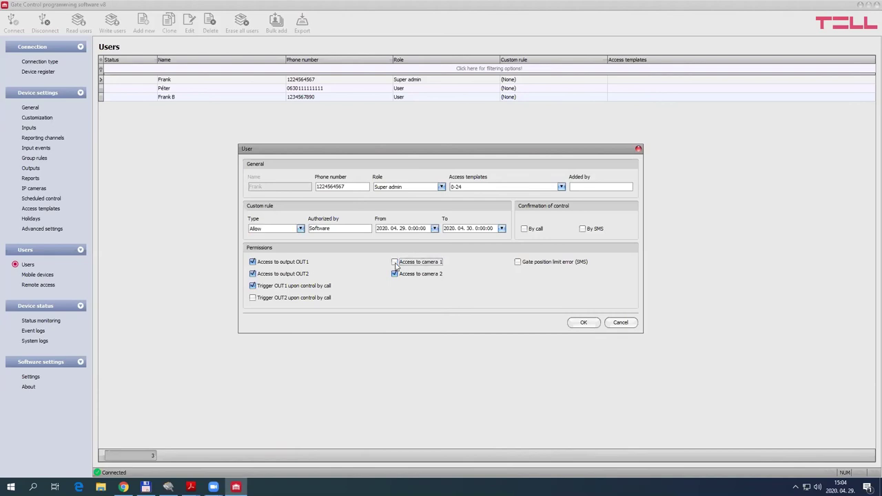
{"action": "left_click", "coordinate": [395, 274]}
{"action": "left_click", "coordinate": [394, 275]}
{"action": "left_click", "coordinate": [395, 274]}
{"action": "left_click", "coordinate": [394, 274]}
{"action": "left_click", "coordinate": [518, 264]}
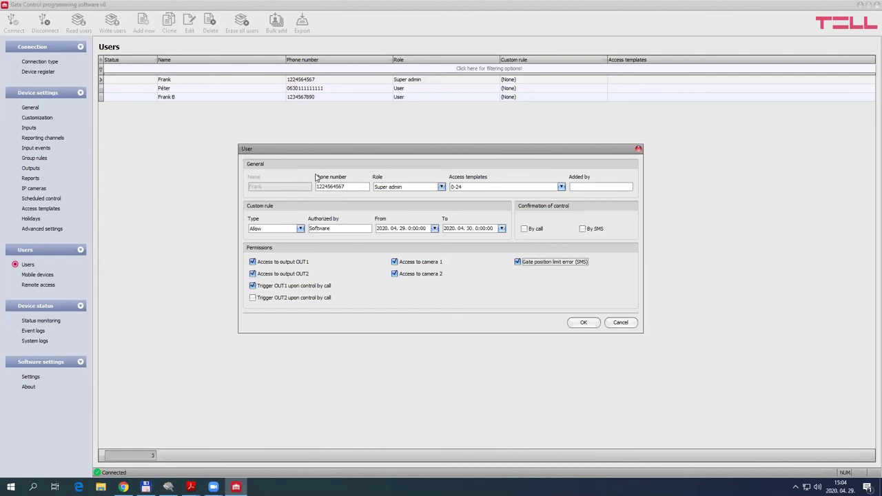
{"action": "left_click", "coordinate": [517, 264]}
{"action": "left_click", "coordinate": [620, 323]}
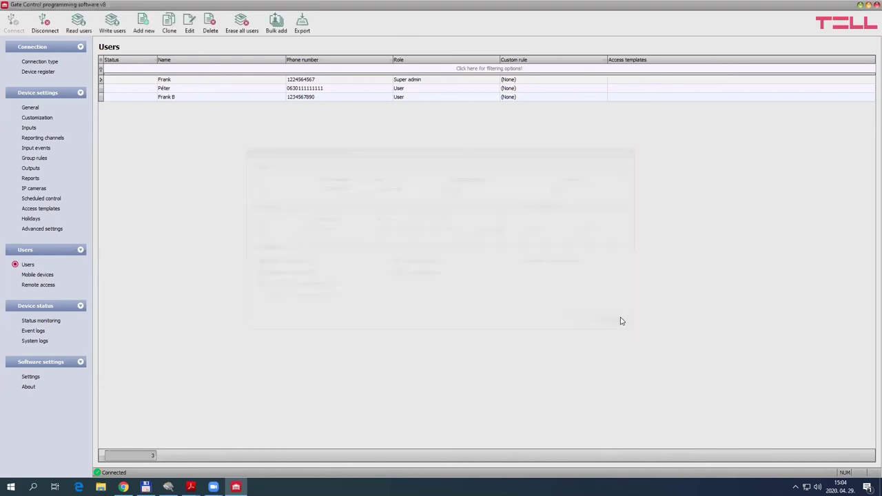
On Mobile devices, view the direct and approval-required registration QR codes, then close them
{"action": "left_click", "coordinate": [35, 275]}
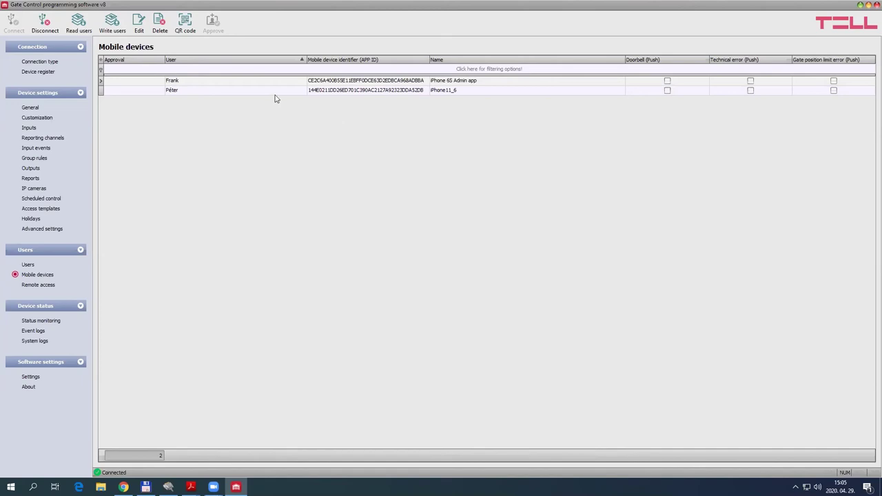
{"action": "left_click", "coordinate": [185, 22]}
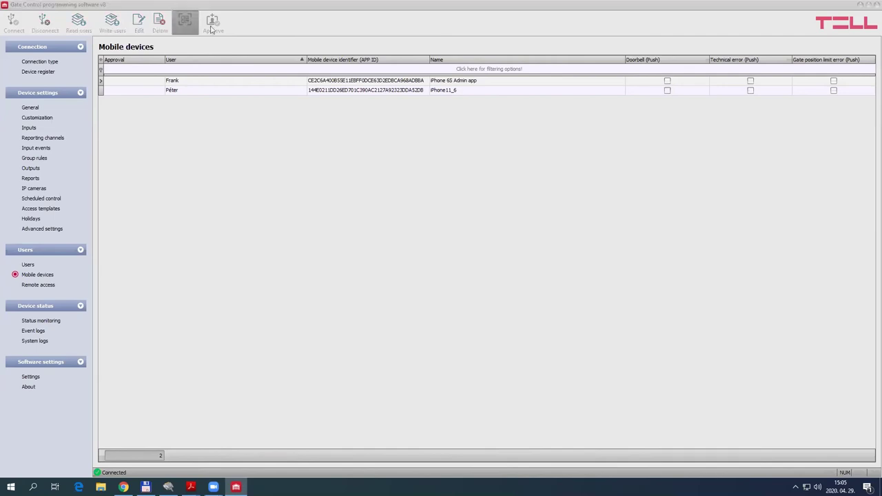
{"action": "left_click", "coordinate": [466, 172]}
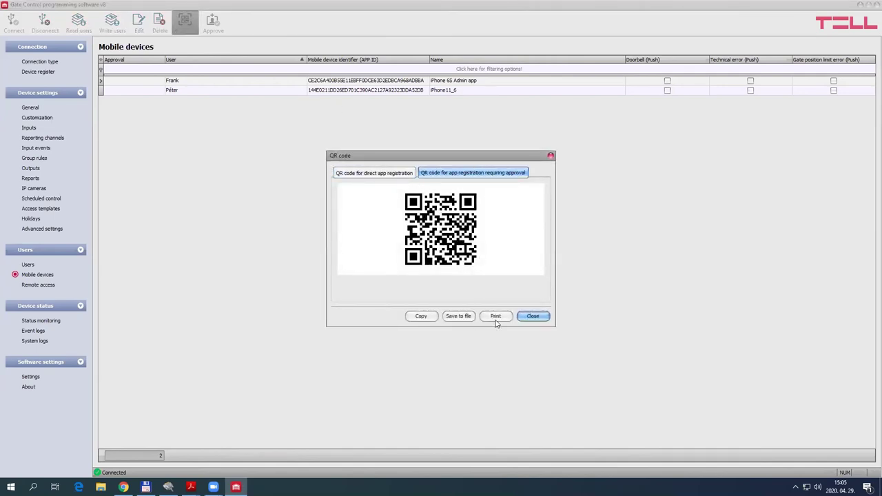
{"action": "left_click", "coordinate": [551, 156]}
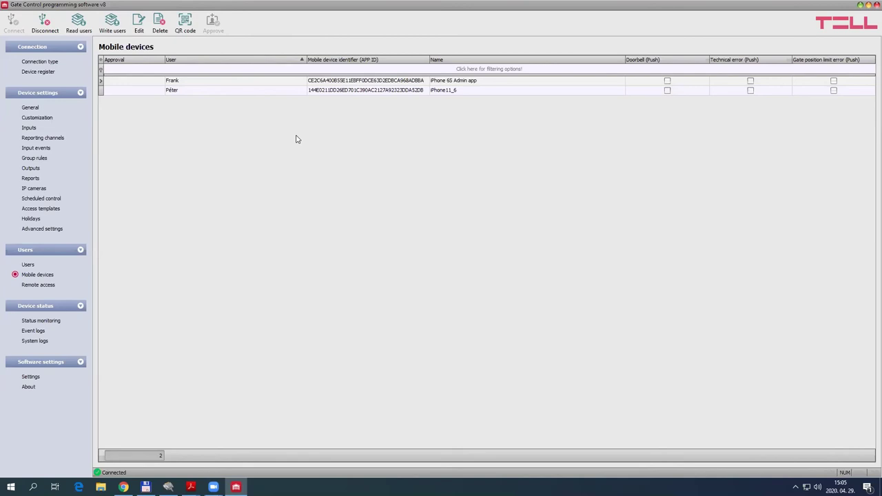
Tick Doorbell, Technical error and gate position limit push messages for iPhone11_6, then cancel
{"action": "left_click", "coordinate": [211, 92]}
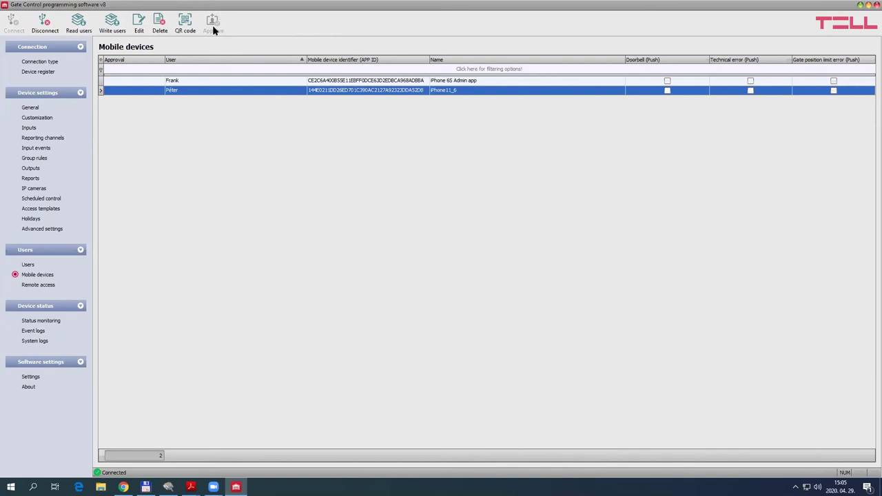
{"action": "double_click", "coordinate": [365, 91]}
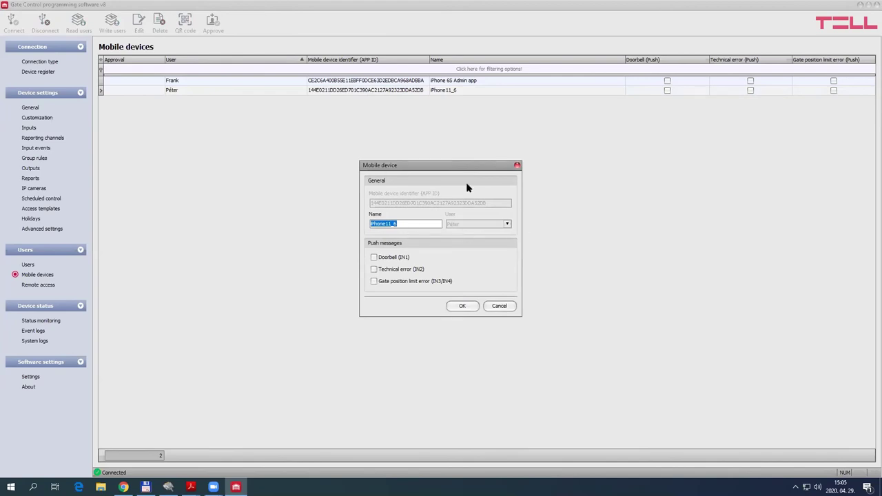
{"action": "left_click", "coordinate": [373, 257]}
{"action": "left_click", "coordinate": [373, 268]}
{"action": "left_click", "coordinate": [374, 281]}
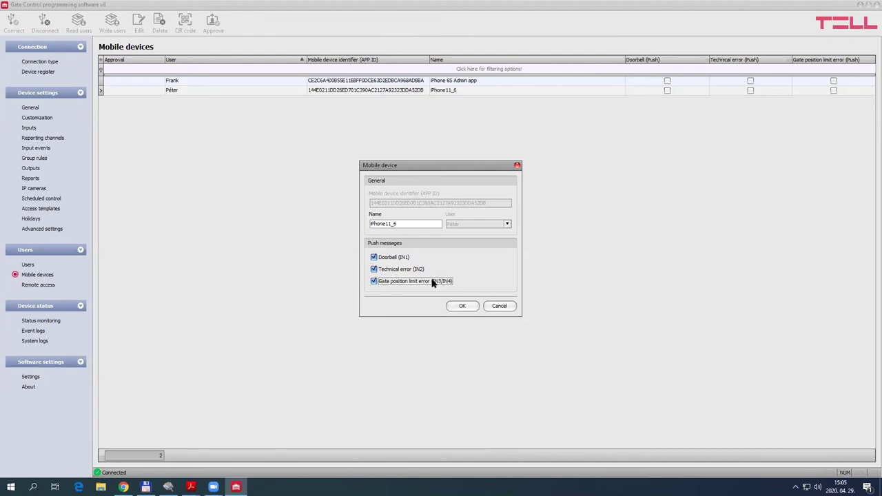
{"action": "left_click", "coordinate": [498, 306]}
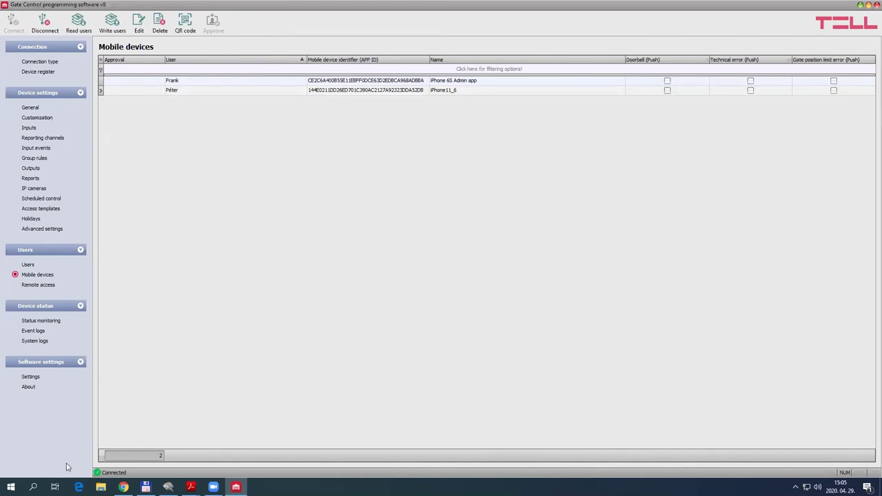
Add the super admin as a remote access user with a password and write the list to the device
{"action": "left_click", "coordinate": [36, 285]}
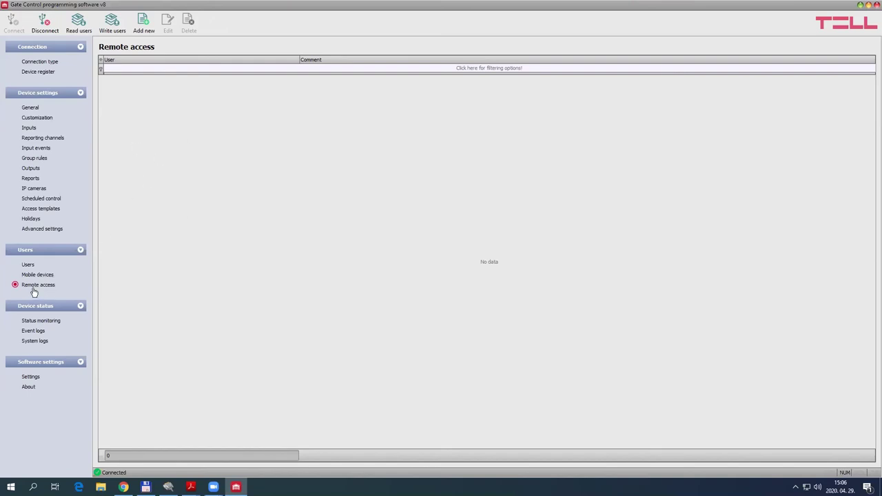
{"action": "left_click", "coordinate": [143, 22]}
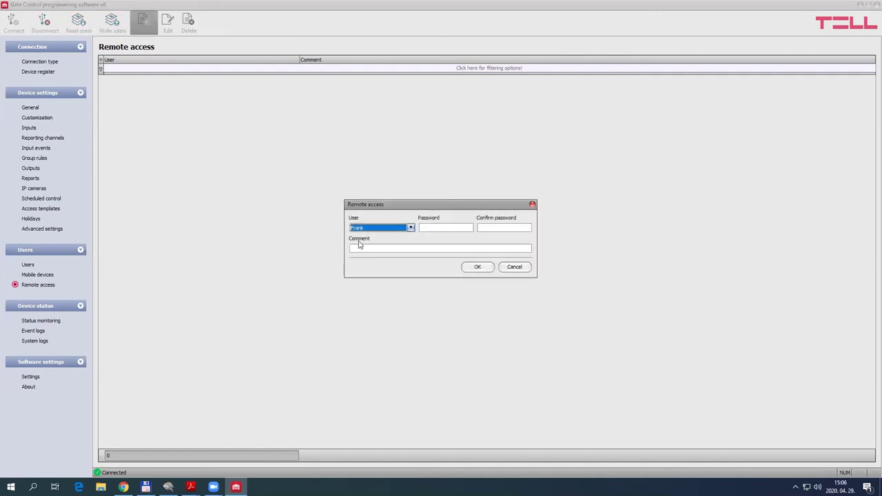
{"action": "left_click", "coordinate": [401, 231]}
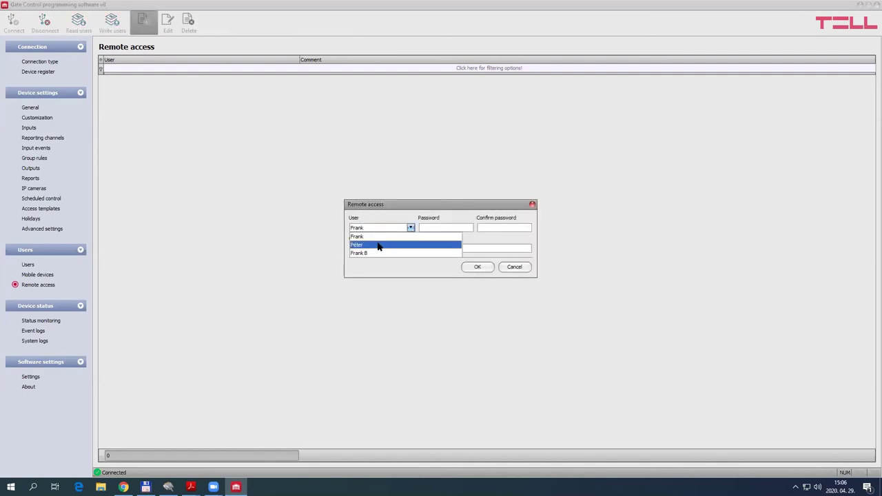
{"action": "left_click", "coordinate": [379, 237]}
{"action": "left_click", "coordinate": [439, 227]}
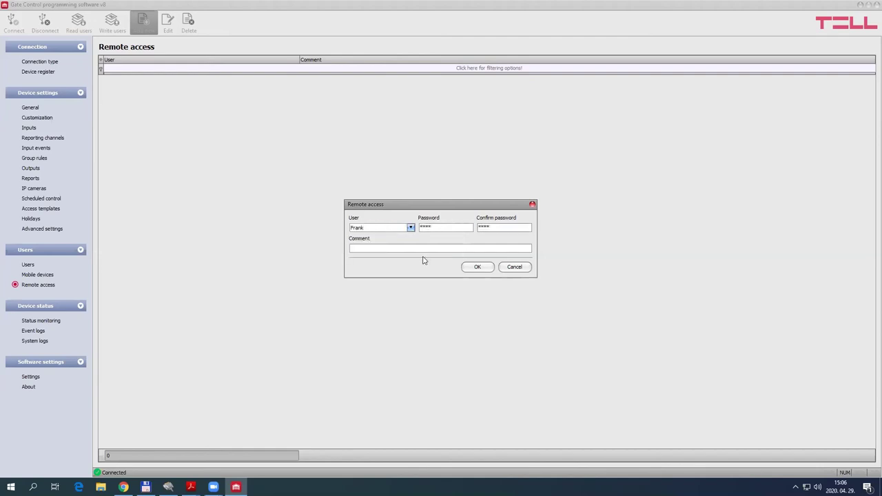
{"action": "left_click", "coordinate": [478, 267]}
{"action": "left_click", "coordinate": [112, 22]}
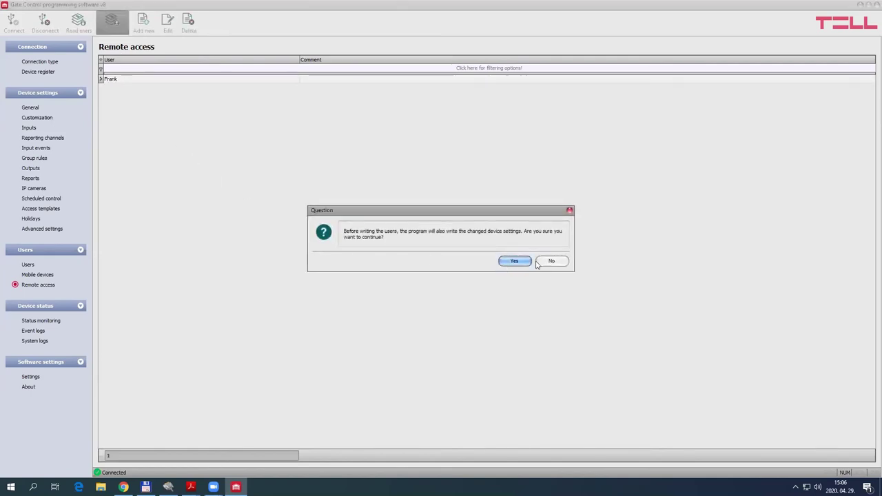
{"action": "left_click", "coordinate": [513, 261]}
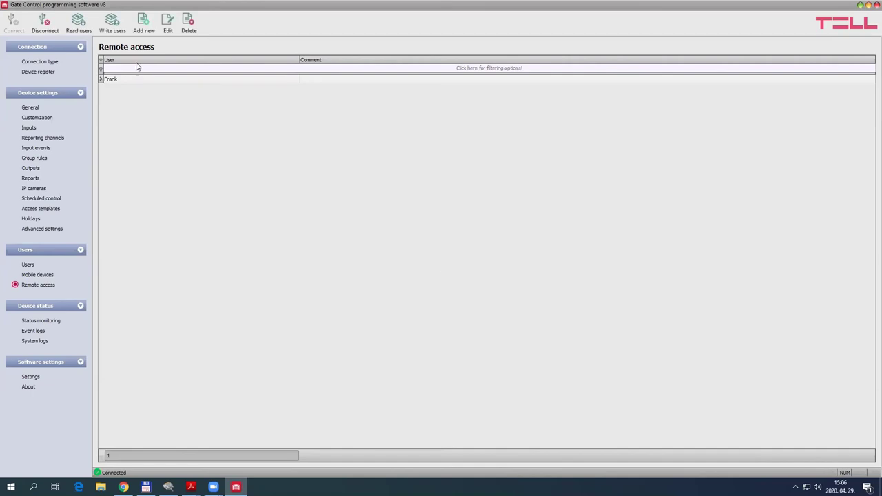
Change the first user's role from Super admin to Admin and write the users to the device
{"action": "left_click", "coordinate": [28, 264]}
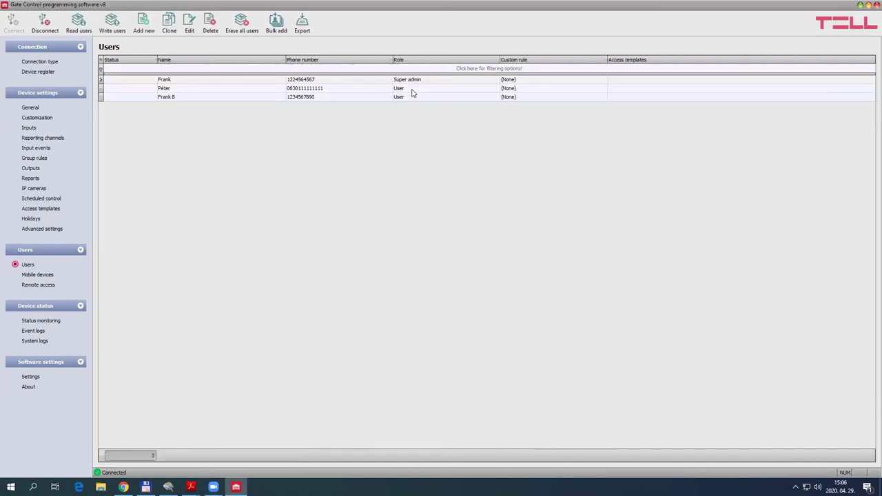
{"action": "double_click", "coordinate": [377, 79]}
{"action": "left_click", "coordinate": [425, 187]}
{"action": "left_click", "coordinate": [410, 199]}
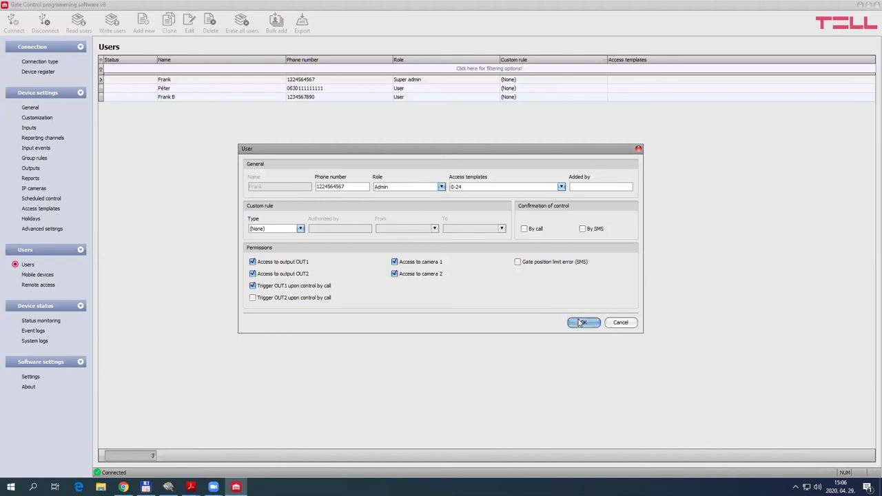
{"action": "left_click", "coordinate": [581, 323]}
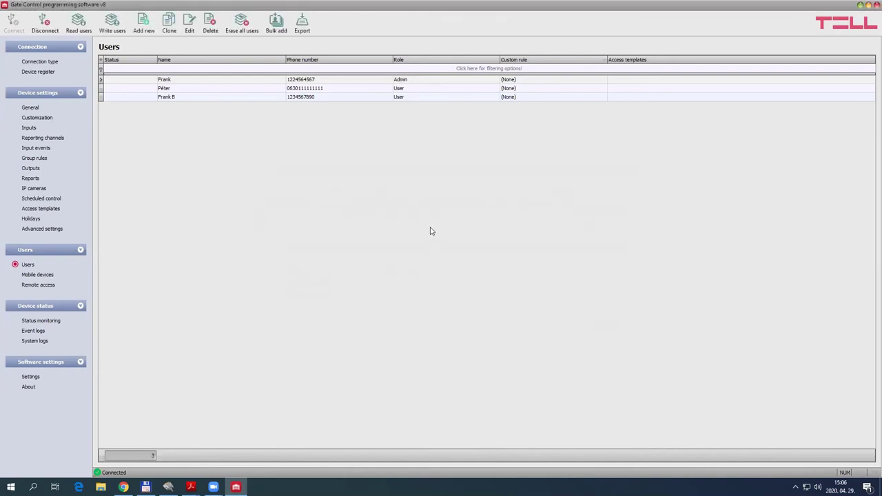
{"action": "left_click", "coordinate": [112, 23]}
Disconnect and reconnect to the device using the Cloud connection type
{"action": "left_click", "coordinate": [28, 62]}
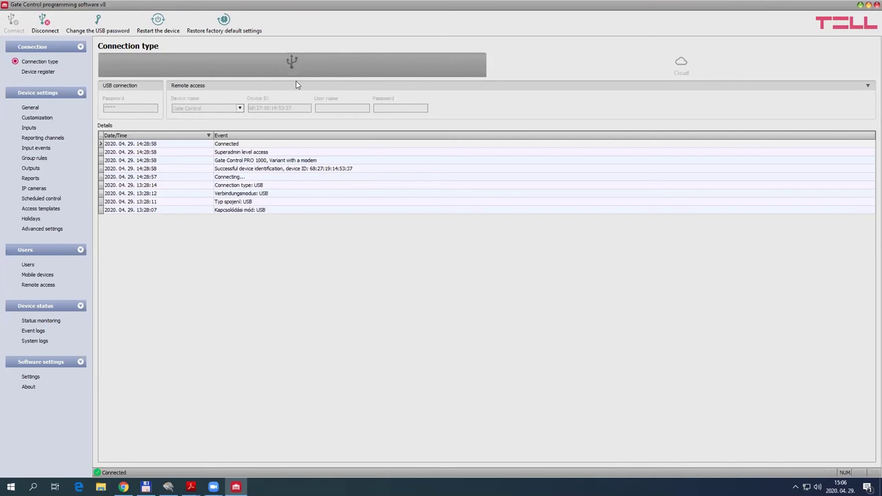
{"action": "left_click", "coordinate": [45, 20]}
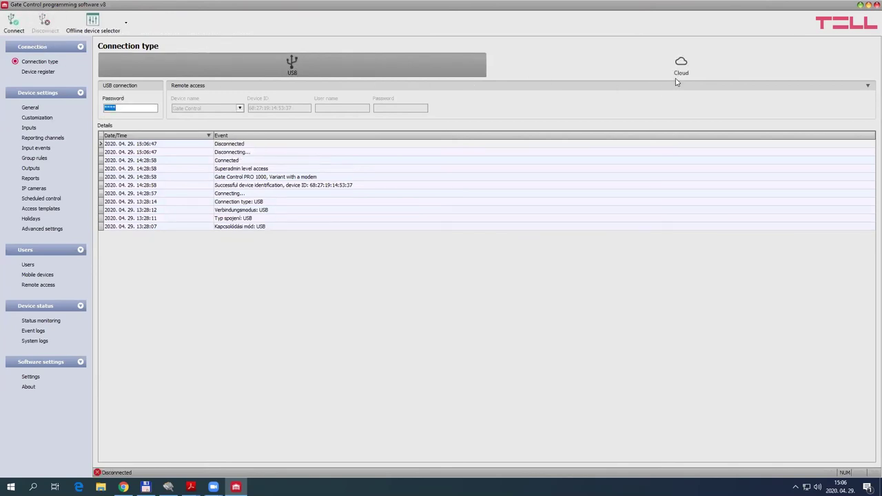
{"action": "left_click", "coordinate": [693, 66]}
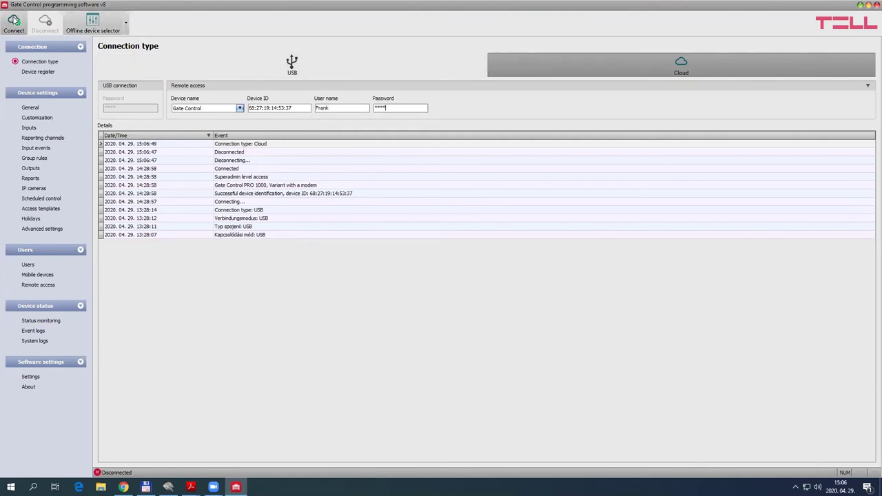
{"action": "left_click", "coordinate": [14, 22]}
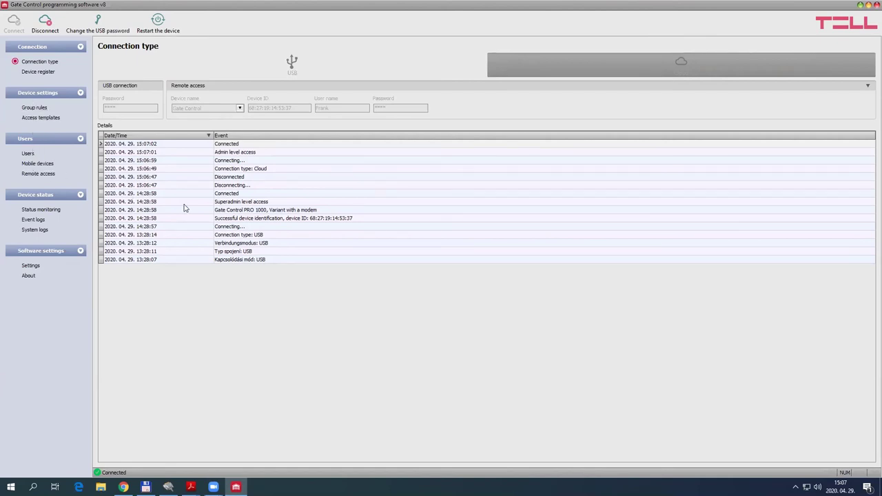
End the cloud session and reconnect to the device over USB
{"action": "left_click", "coordinate": [46, 24]}
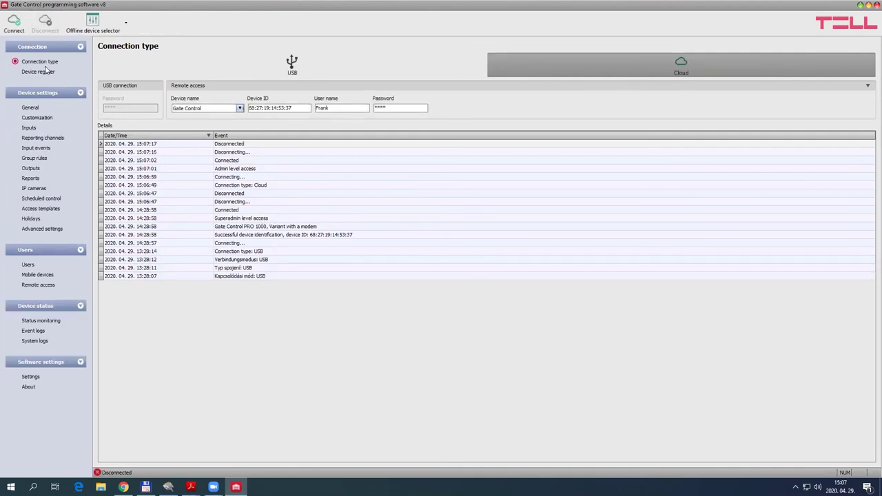
{"action": "left_click", "coordinate": [264, 76]}
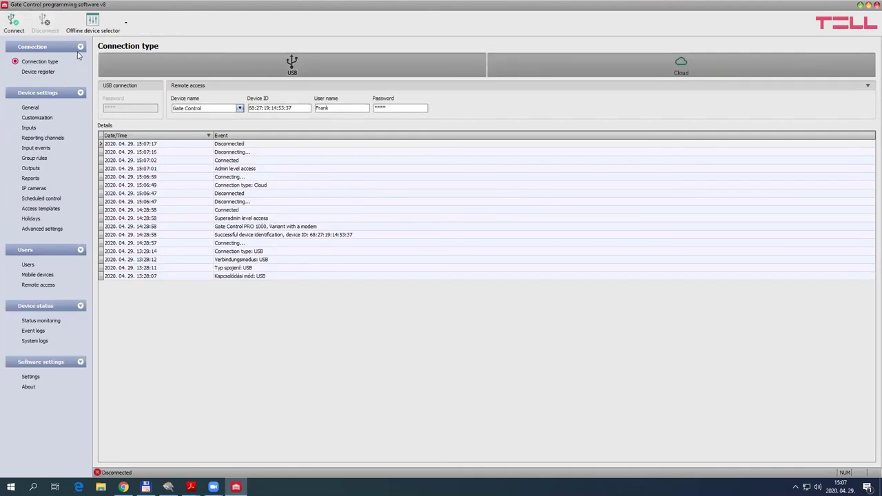
{"action": "left_click", "coordinate": [14, 24]}
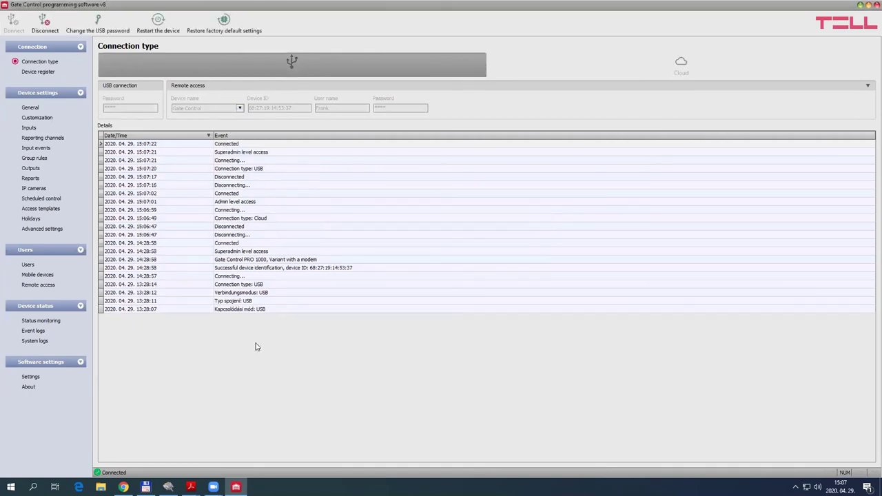
{"action": "left_click", "coordinate": [37, 71]}
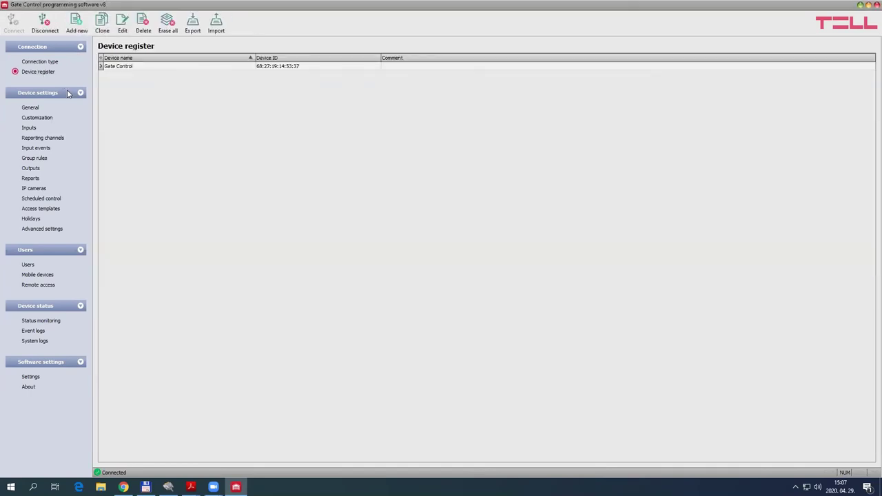
Delete the existing Gate Control entry from the device register
{"action": "left_click", "coordinate": [260, 67]}
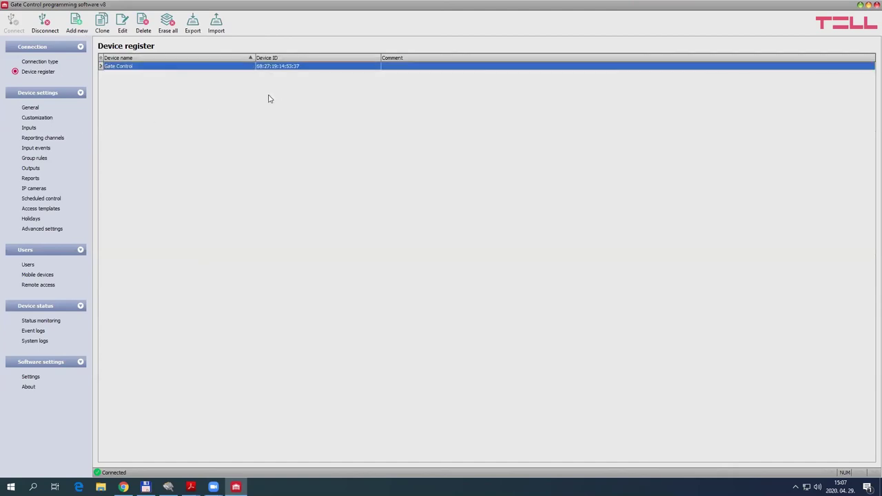
{"action": "left_click", "coordinate": [143, 22]}
{"action": "left_click", "coordinate": [463, 260]}
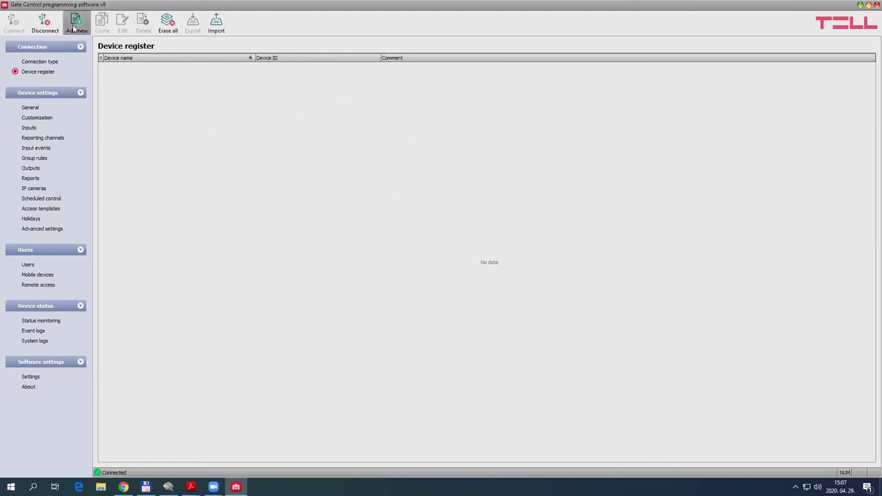
Add a new device register entry named GC, after one abandoned attempt
{"action": "left_click", "coordinate": [73, 28]}
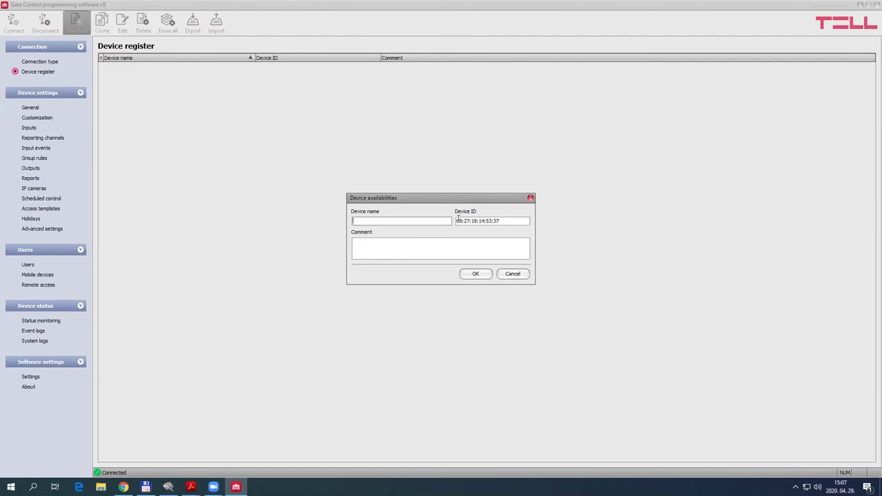
{"action": "left_click", "coordinate": [512, 275]}
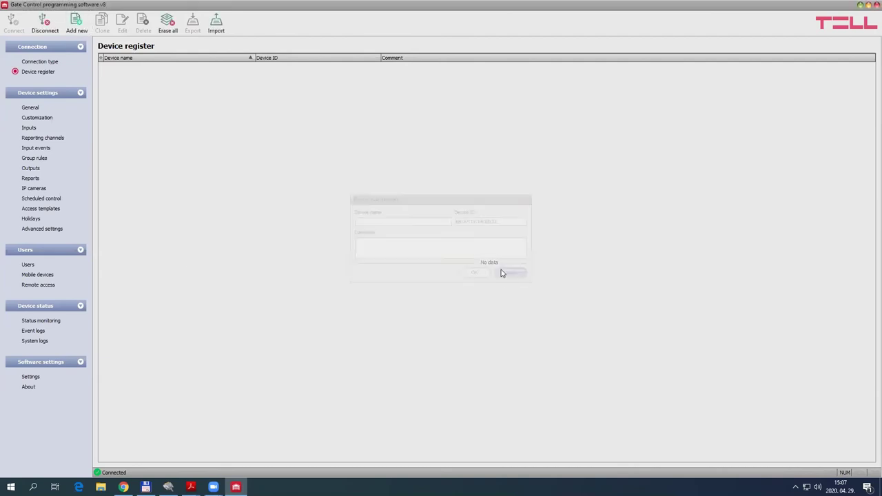
{"action": "left_click", "coordinate": [39, 322]}
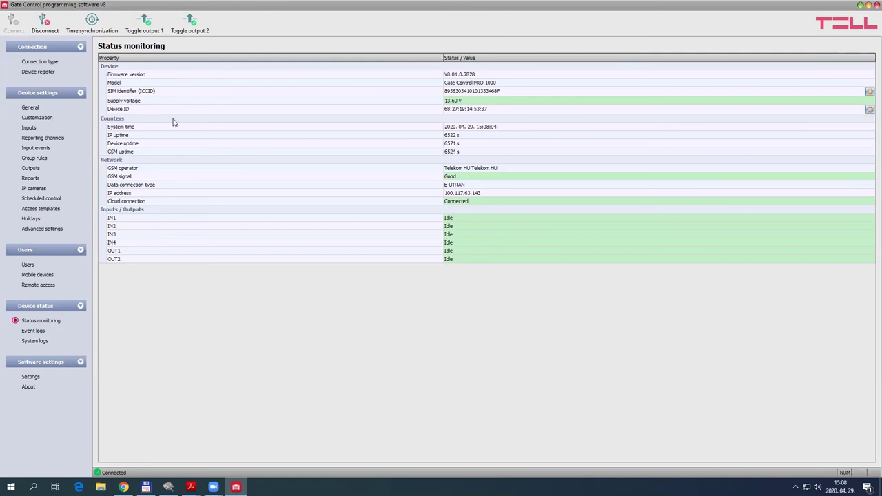
{"action": "left_click", "coordinate": [38, 73]}
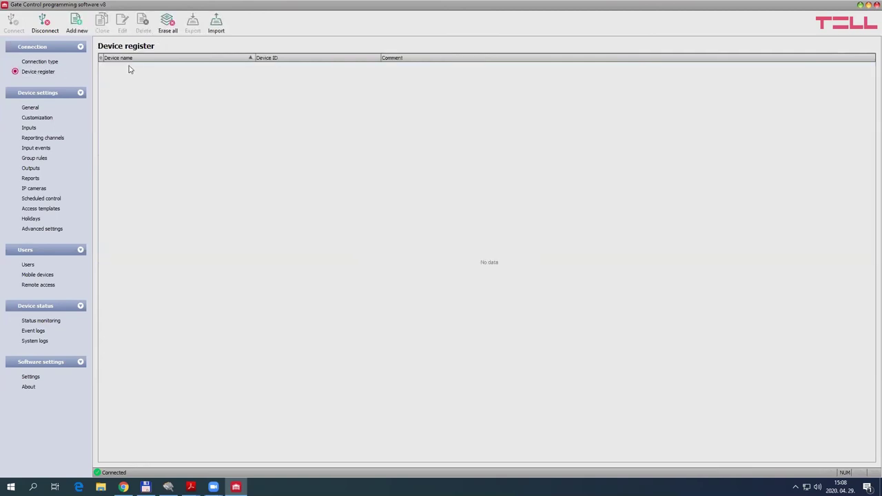
{"action": "left_click", "coordinate": [79, 31]}
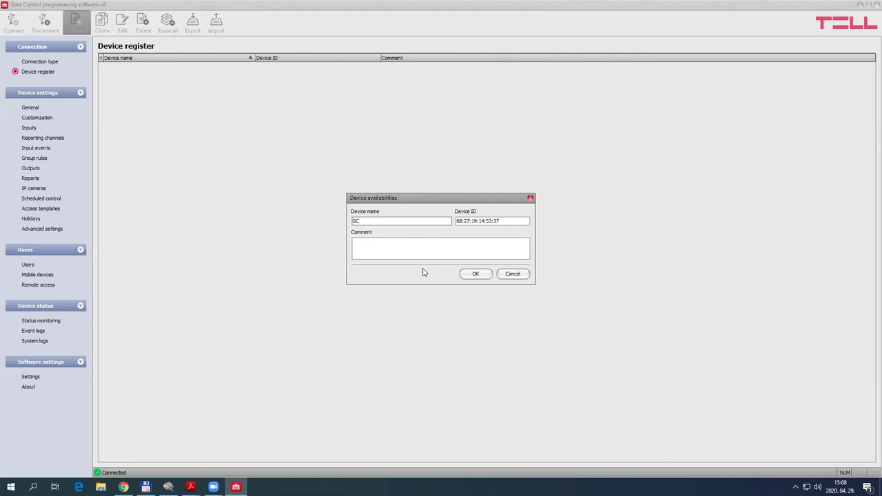
{"action": "left_click", "coordinate": [475, 274]}
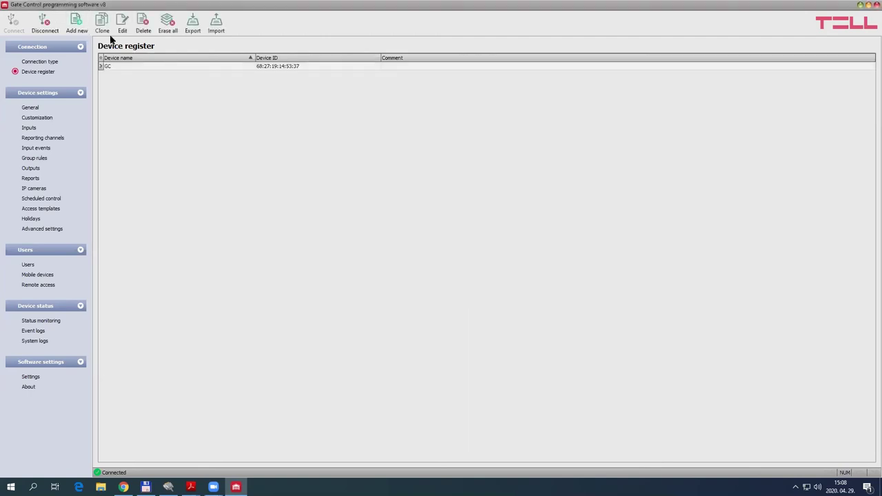
{"action": "left_click", "coordinate": [29, 64]}
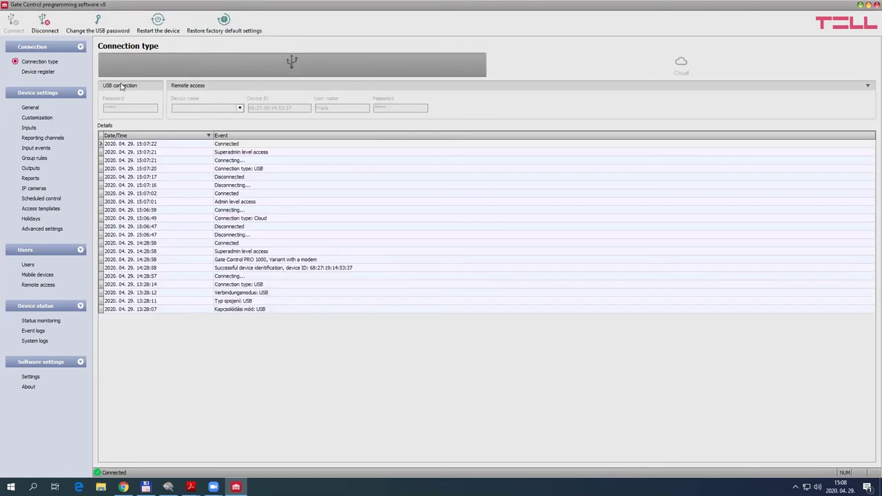
Disconnect, pick GC as the Cloud device name, then reconnect over USB
{"action": "left_click", "coordinate": [44, 22]}
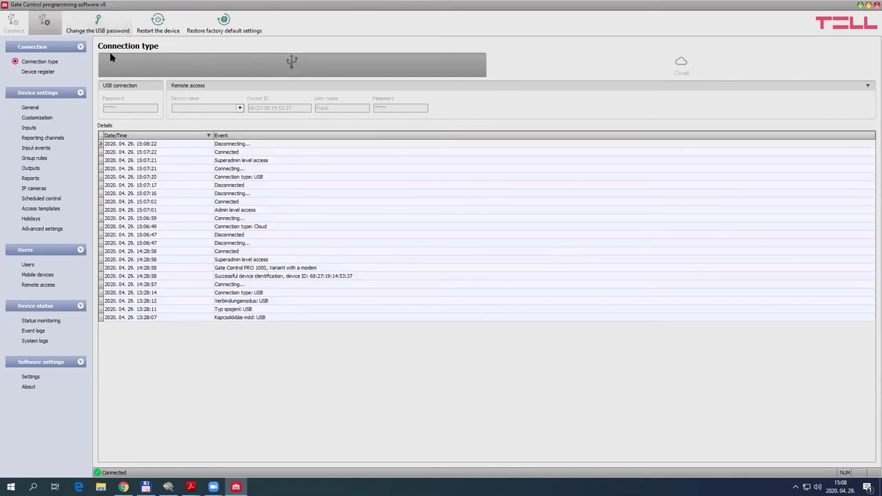
{"action": "left_click", "coordinate": [665, 55]}
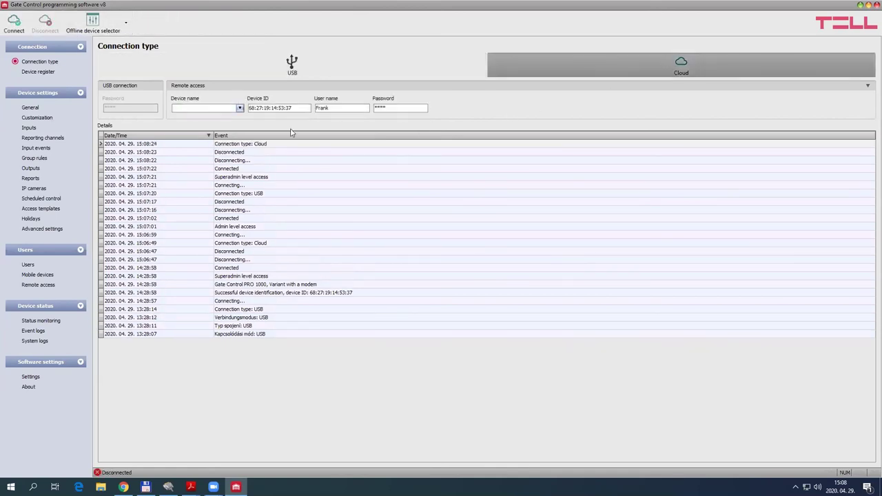
{"action": "left_click", "coordinate": [239, 109]}
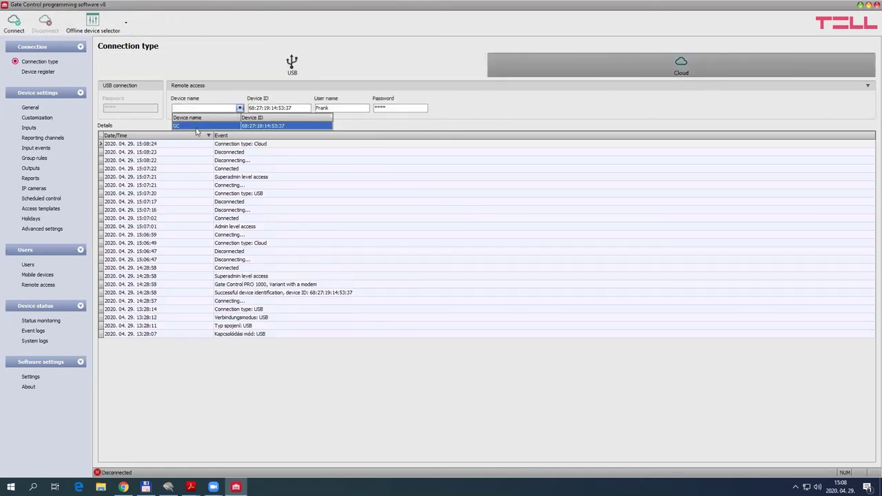
{"action": "left_click", "coordinate": [196, 127]}
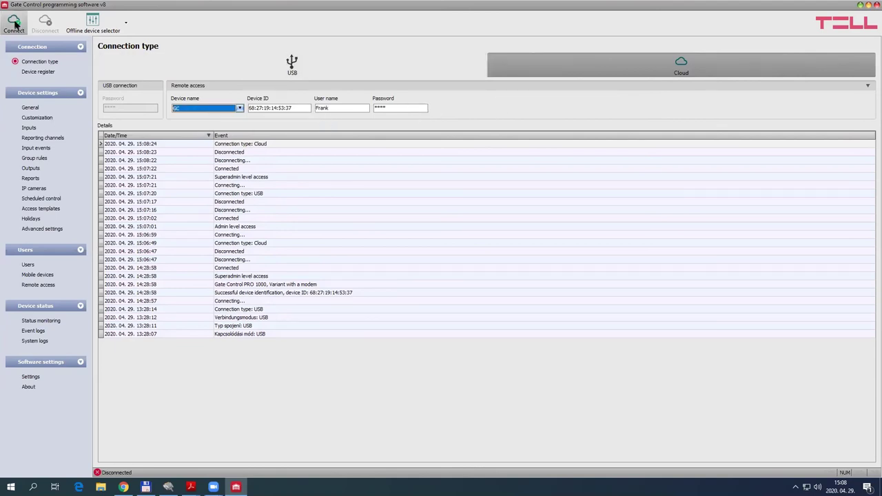
{"action": "left_click", "coordinate": [204, 62]}
{"action": "left_click", "coordinate": [13, 22]}
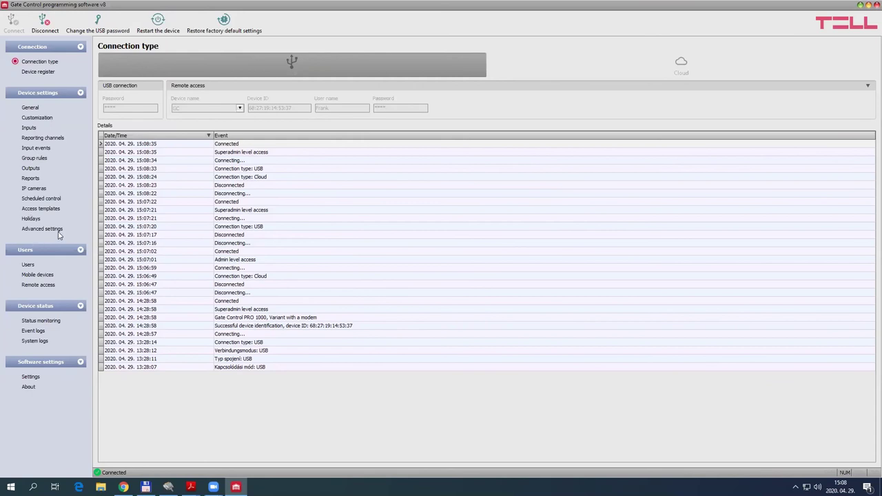
Review the Morning 08:00–09:00 and Afternoon 16:00–17:00 OUT1 schedules without changing them
{"action": "left_click", "coordinate": [40, 198]}
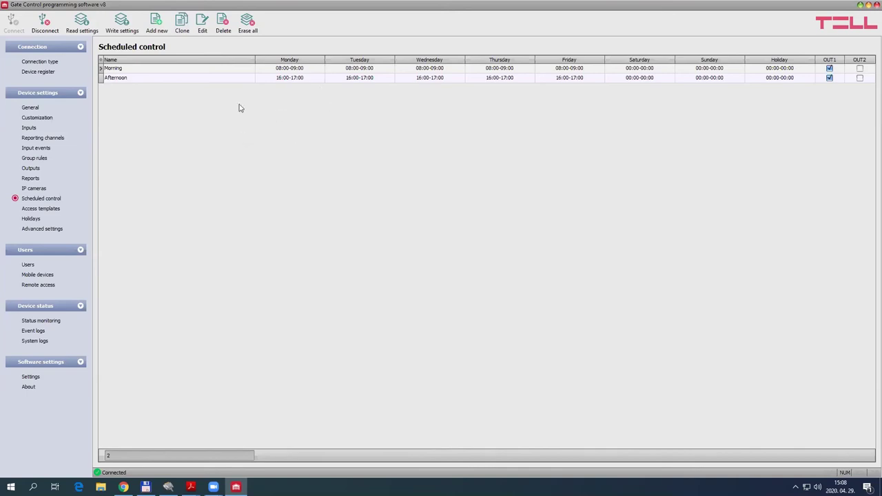
{"action": "left_click", "coordinate": [285, 68]}
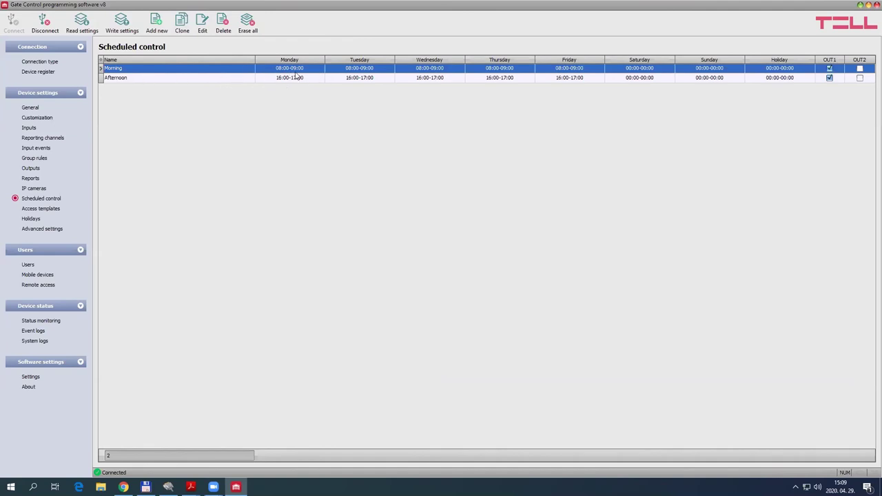
{"action": "double_click", "coordinate": [295, 70]}
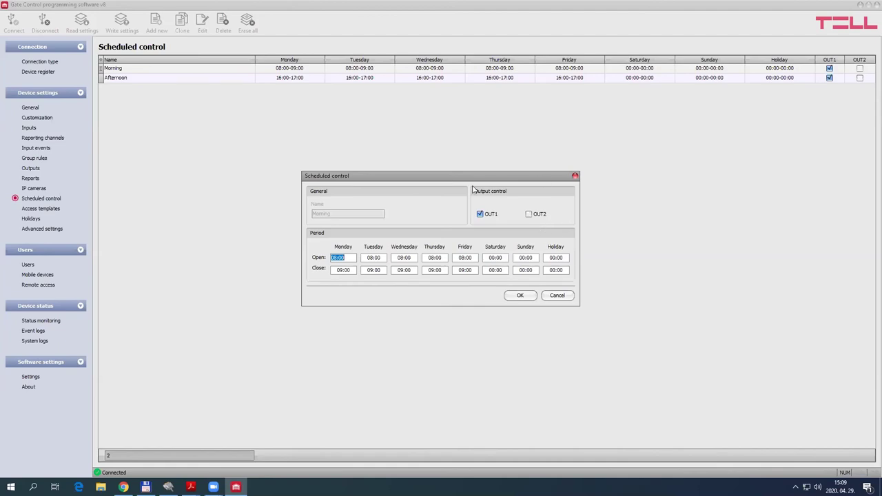
{"action": "left_click", "coordinate": [555, 296]}
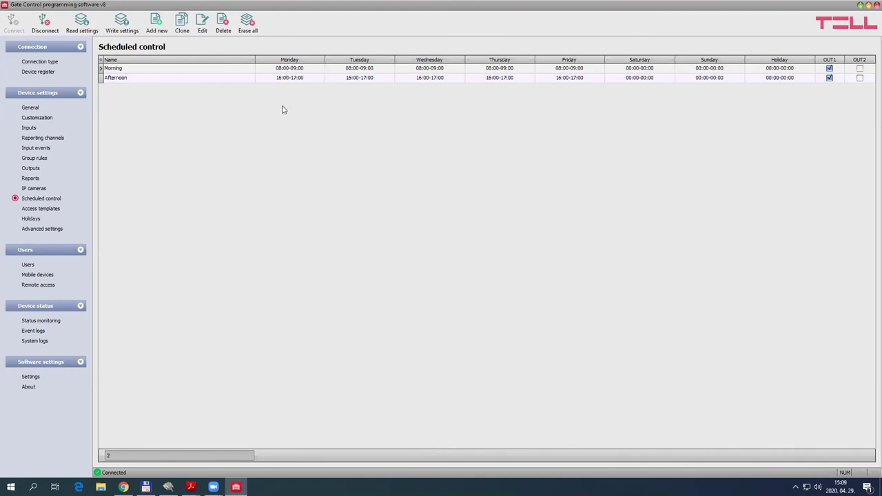
{"action": "double_click", "coordinate": [136, 80]}
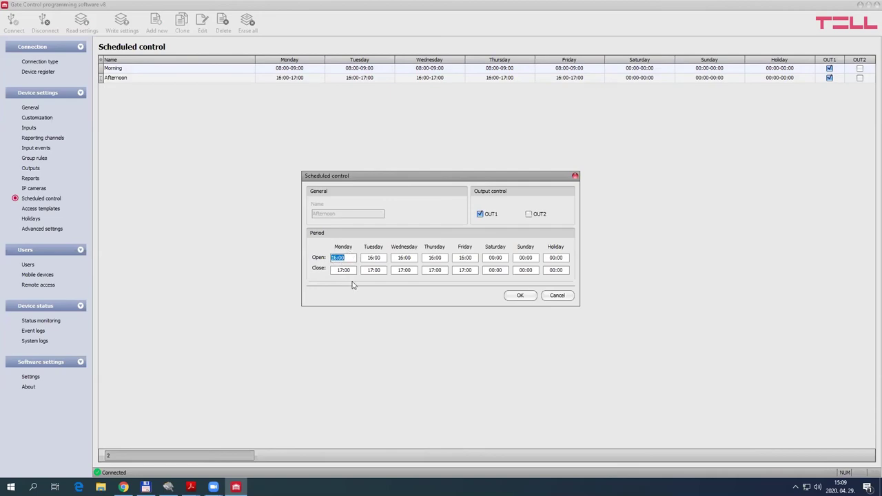
{"action": "left_click", "coordinate": [562, 297]}
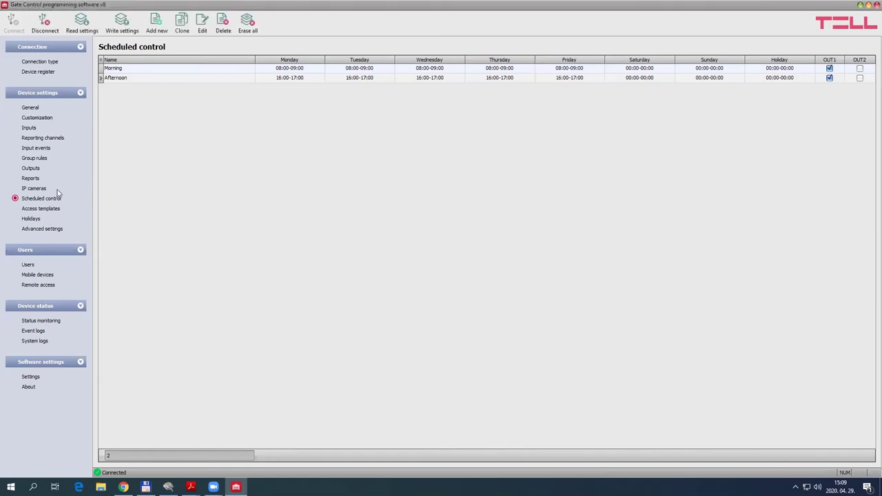
{"action": "left_click", "coordinate": [33, 188]}
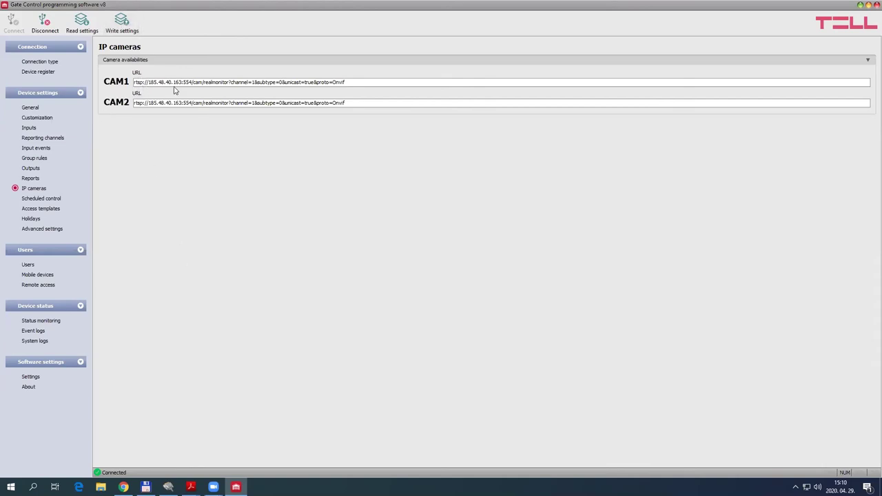
Inspect the CAM1 stream URL, then minimize Gate Control to show the desktop
{"action": "left_click_drag", "start_coordinate": [366, 82], "coordinate": [121, 81]}
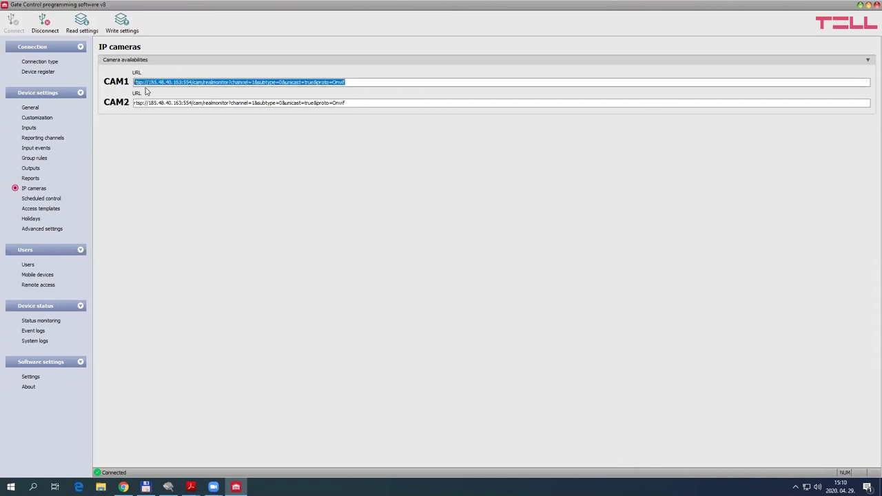
{"action": "left_click", "coordinate": [262, 146]}
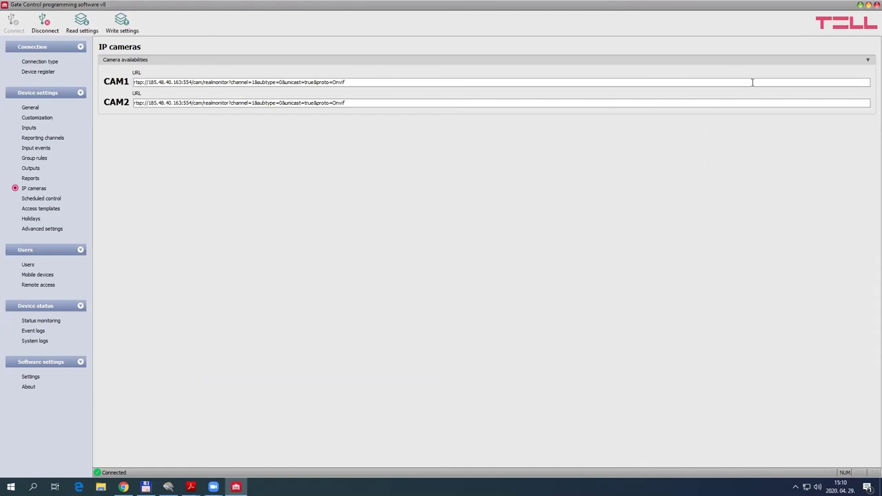
{"action": "left_click", "coordinate": [860, 6]}
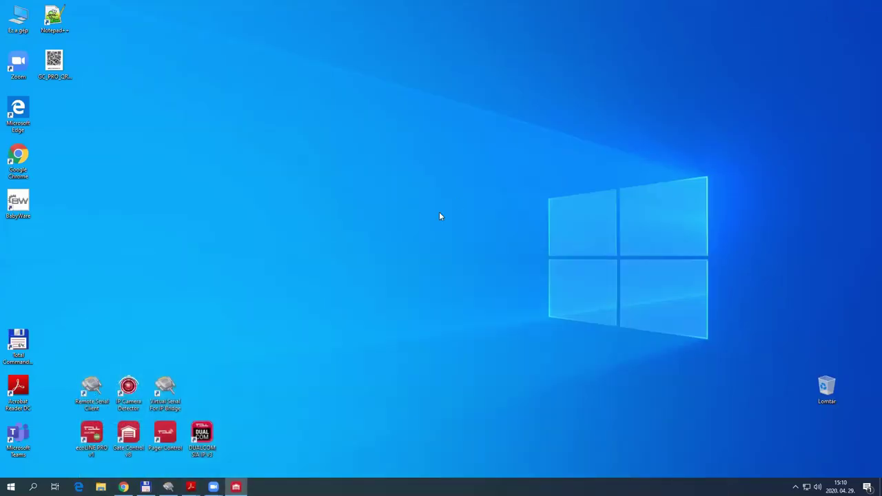
Launch IP Camera Detector and view the Gate Control PRO 1000 software downloads in Chrome
{"action": "double_click", "coordinate": [129, 391]}
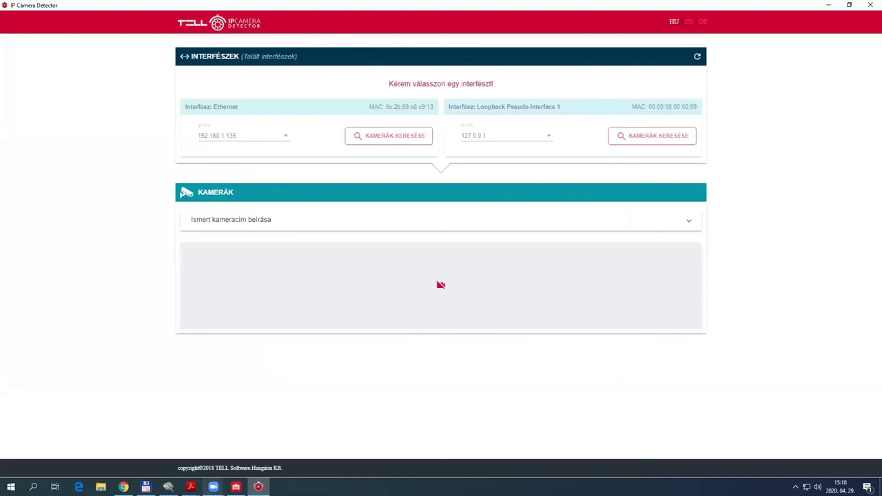
{"action": "left_click", "coordinate": [123, 486]}
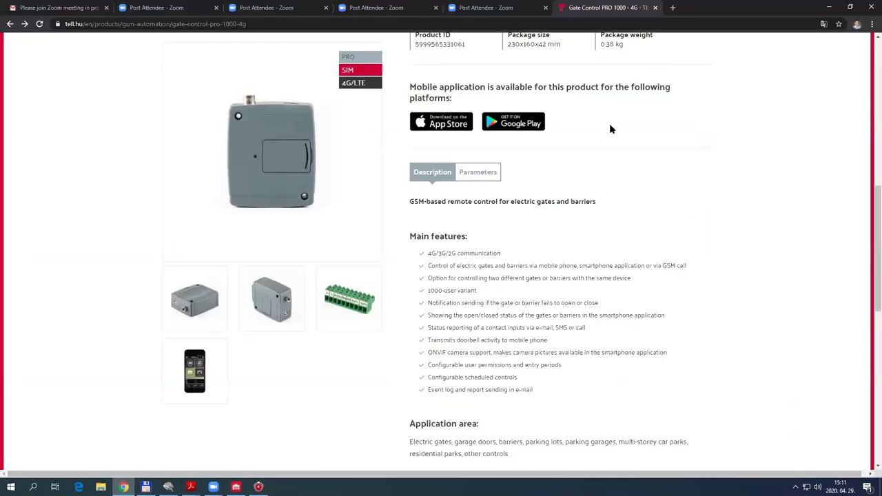
{"action": "scroll", "coordinate": [641, 92], "scroll_direction": "up", "scroll_amount": 3}
{"action": "scroll", "coordinate": [627, 130], "scroll_direction": "up", "scroll_amount": 5}
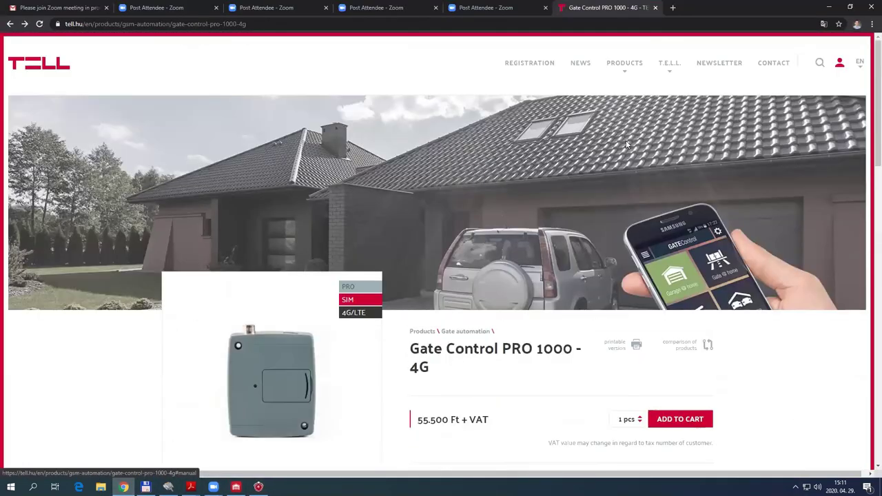
{"action": "scroll", "coordinate": [610, 158], "scroll_direction": "down", "scroll_amount": 15}
{"action": "left_click", "coordinate": [297, 111]}
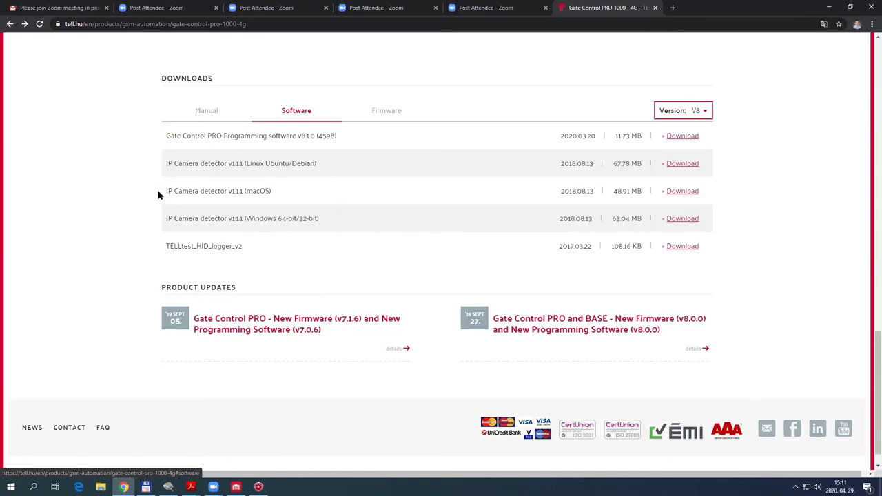
{"action": "scroll", "coordinate": [344, 248], "scroll_direction": "up", "scroll_amount": 5}
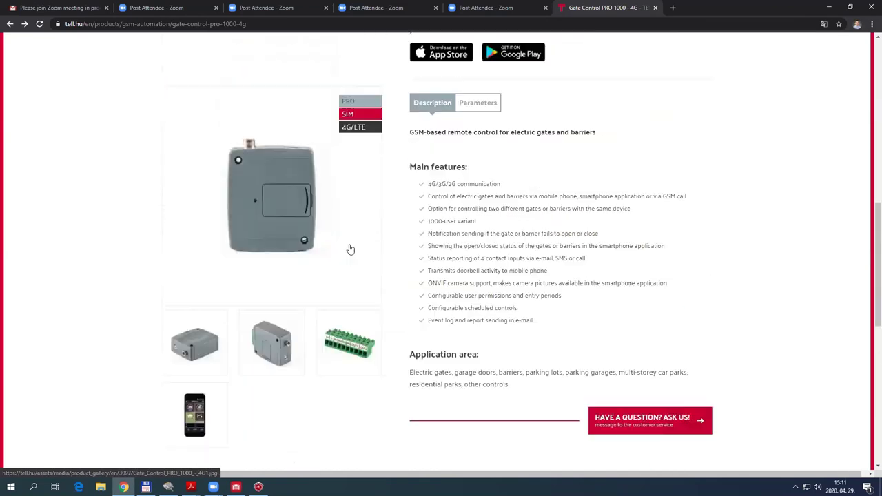
{"action": "scroll", "coordinate": [358, 234], "scroll_direction": "up", "scroll_amount": 3}
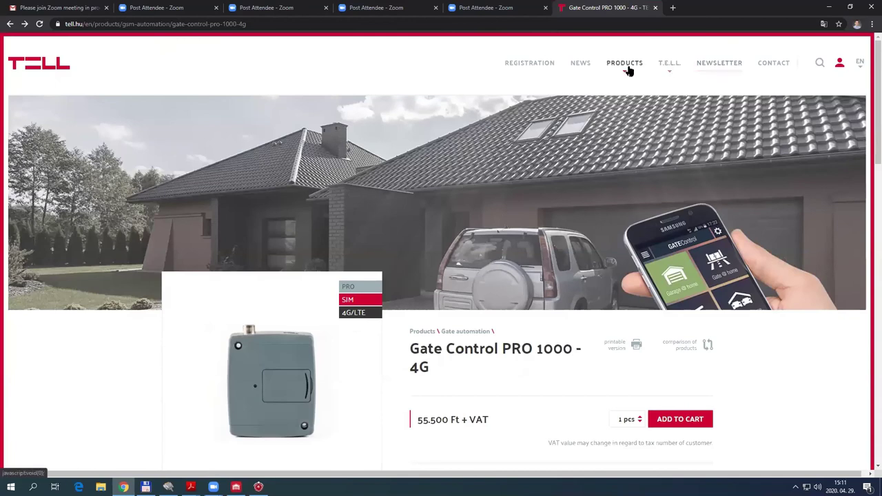
Go to the IP Camera Detector product page and list its software downloads
{"action": "left_click", "coordinate": [628, 71]}
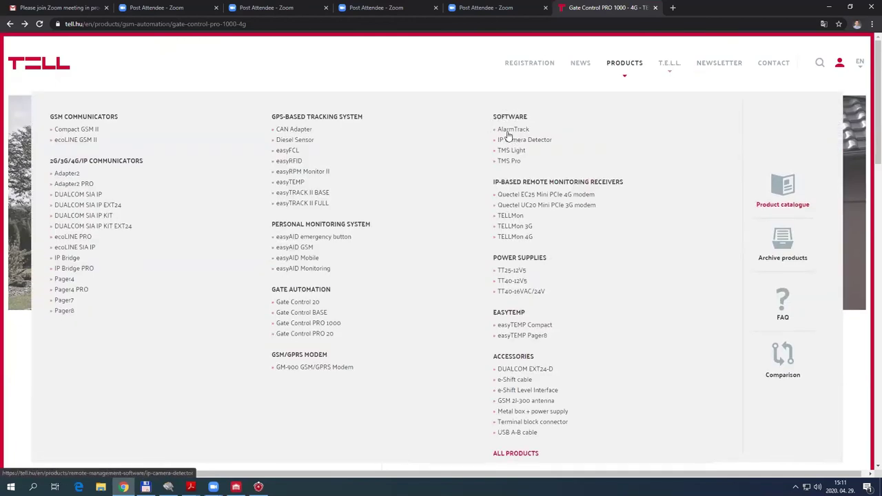
{"action": "left_click", "coordinate": [521, 144]}
{"action": "scroll", "coordinate": [329, 369], "scroll_direction": "down", "scroll_amount": 5}
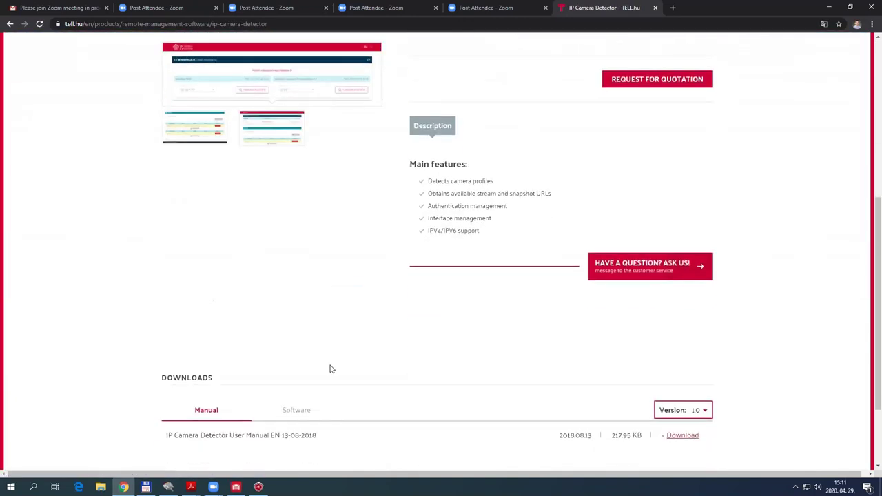
{"action": "scroll", "coordinate": [329, 368], "scroll_direction": "down", "scroll_amount": 2}
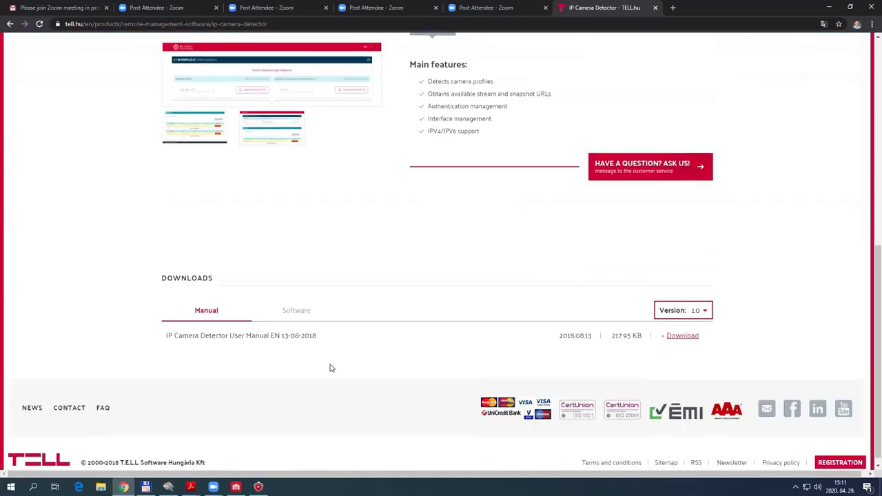
{"action": "left_click", "coordinate": [304, 306]}
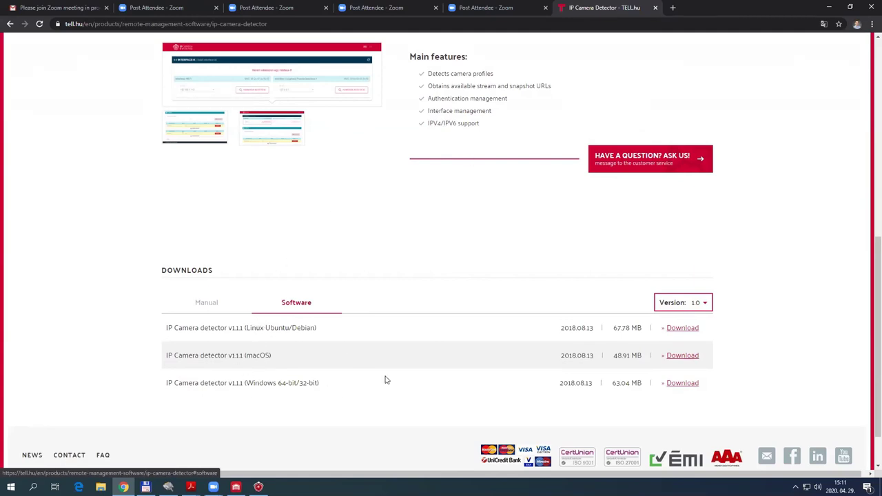
{"action": "scroll", "coordinate": [417, 350], "scroll_direction": "up", "scroll_amount": 10}
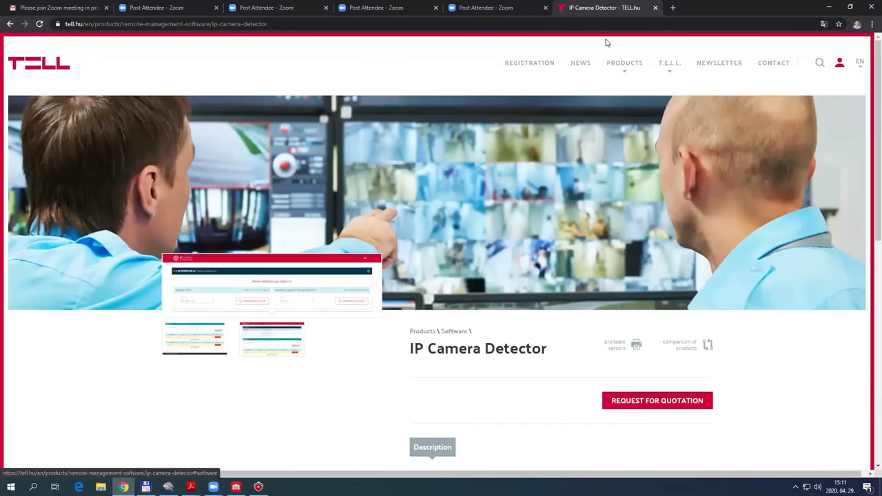
Detect Ethernet cameras in English, copy the Dahua main stream URL, and select CAM1's URL
{"action": "left_click", "coordinate": [828, 8]}
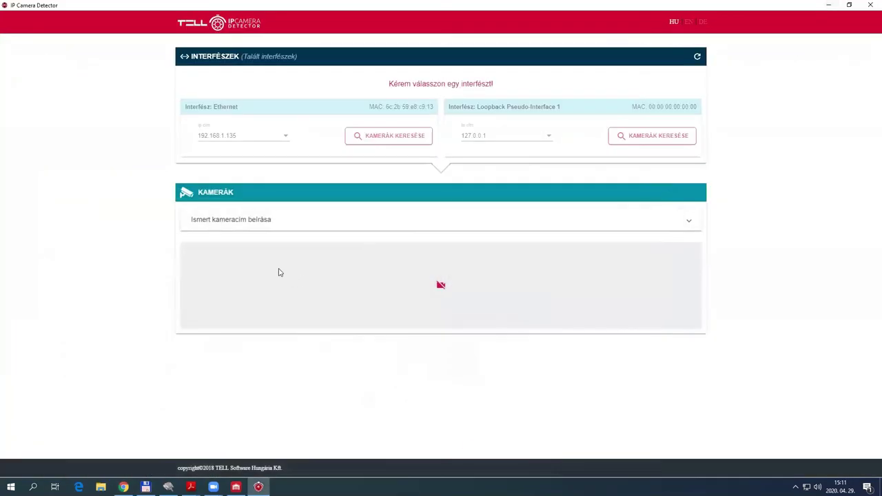
{"action": "left_click", "coordinate": [688, 21]}
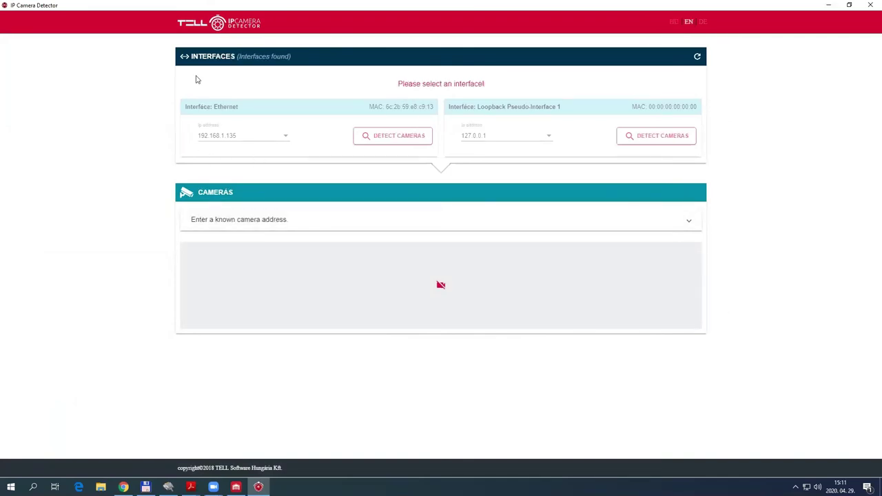
{"action": "left_click", "coordinate": [400, 138]}
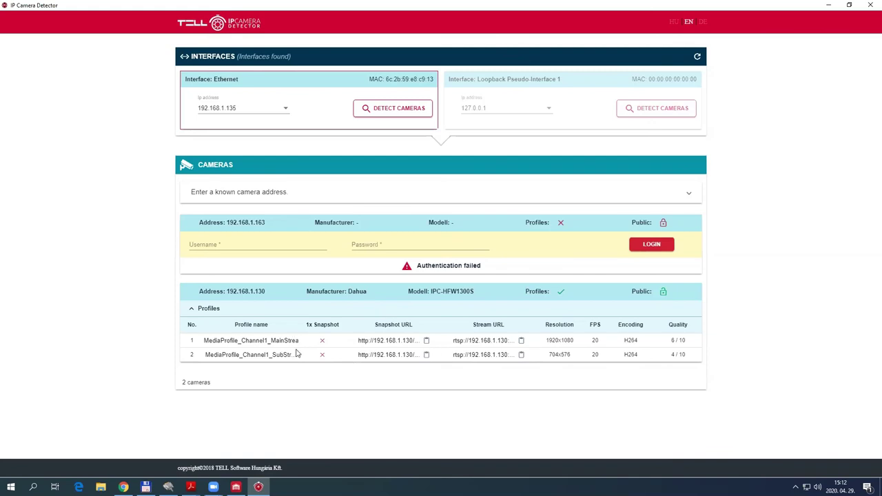
{"action": "left_click", "coordinate": [521, 341]}
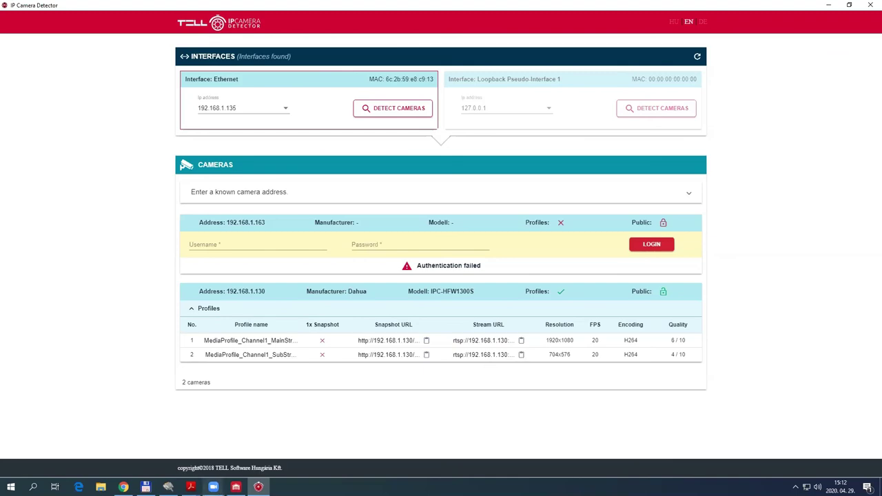
{"action": "left_click", "coordinate": [236, 487]}
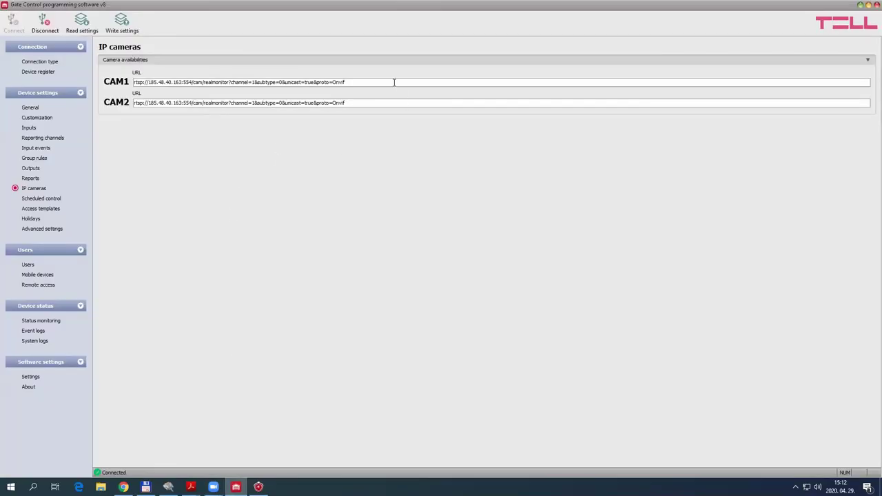
{"action": "left_click_drag", "start_coordinate": [345, 82], "coordinate": [134, 82]}
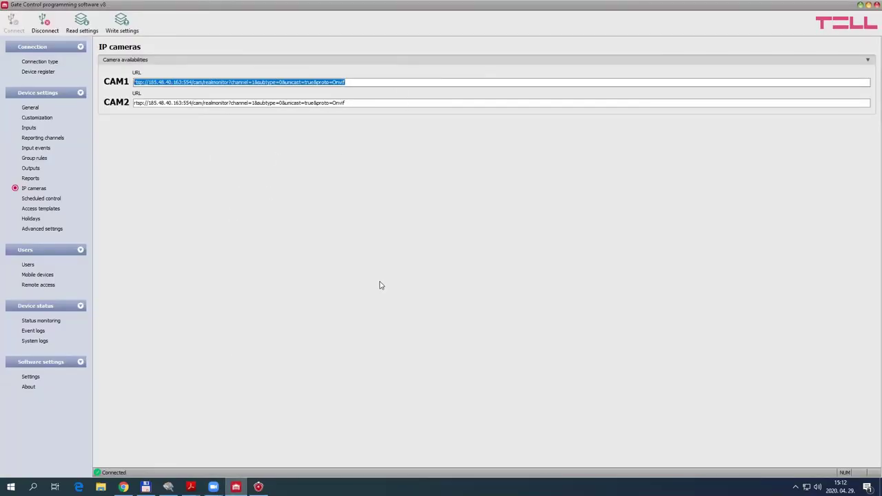
Paste the Dahua stream URL into CAM1 and verify its 192.168.1.130 address
{"action": "key", "text": "ctrl+v"}
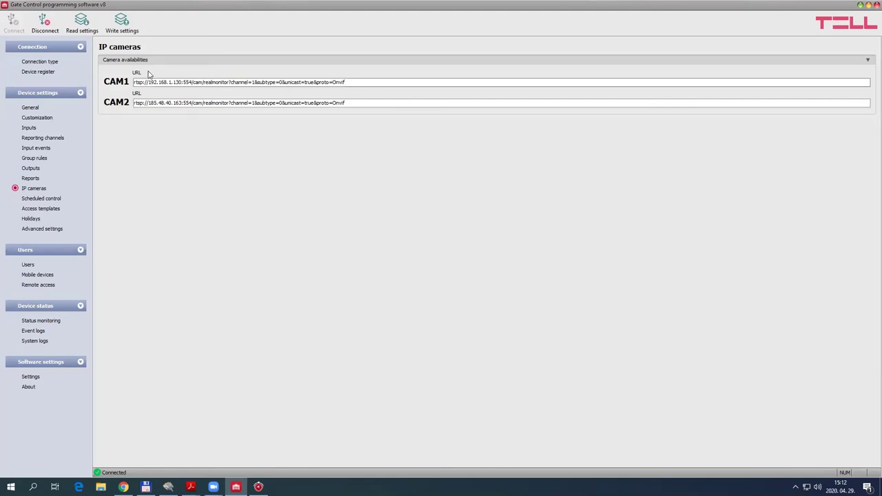
{"action": "left_click_drag", "start_coordinate": [148, 80], "coordinate": [180, 75]}
{"action": "left_click", "coordinate": [224, 139]}
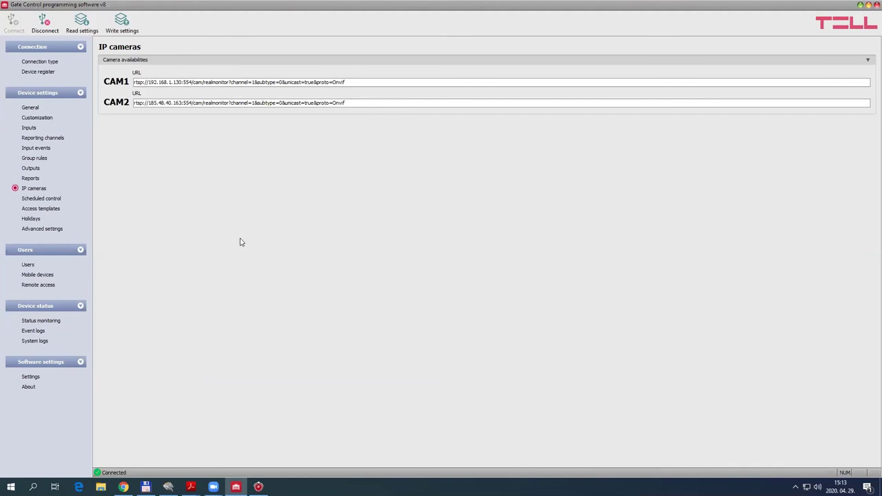
{"action": "left_click", "coordinate": [30, 178]}
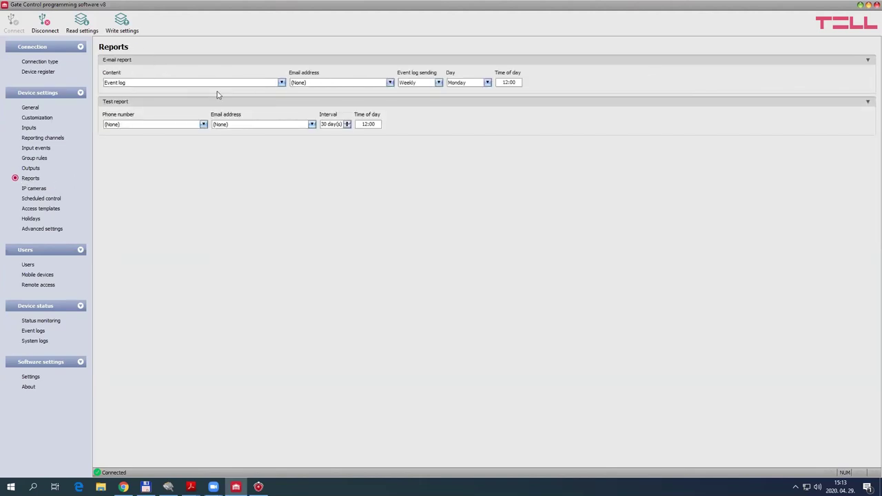
Review the e-mail report options, keeping Event log content sent Weekly
{"action": "left_click", "coordinate": [275, 83]}
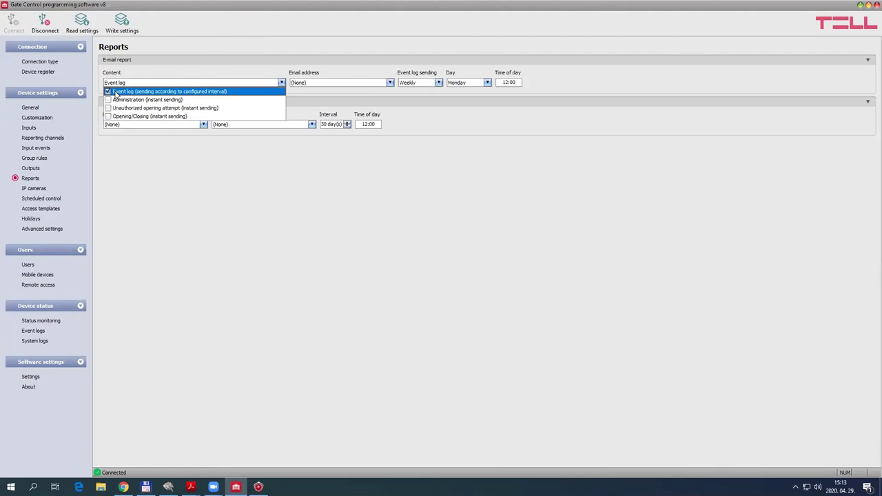
{"action": "left_click", "coordinate": [285, 26]}
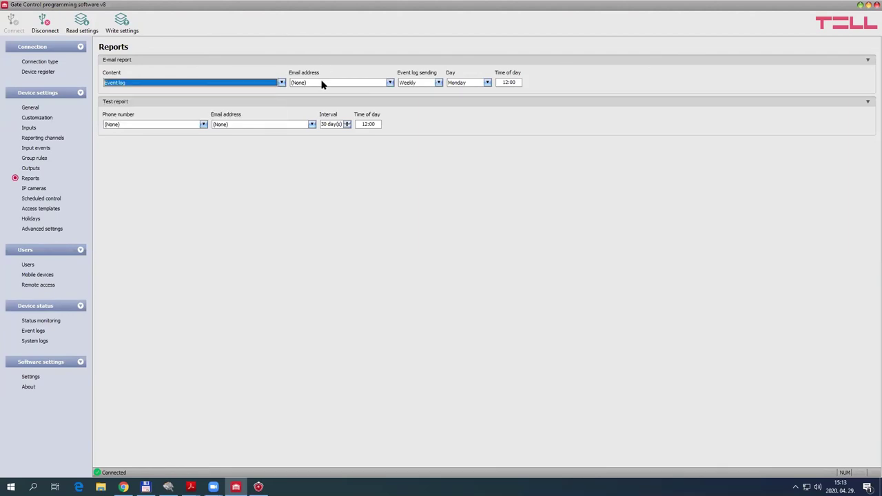
{"action": "left_click", "coordinate": [323, 84]}
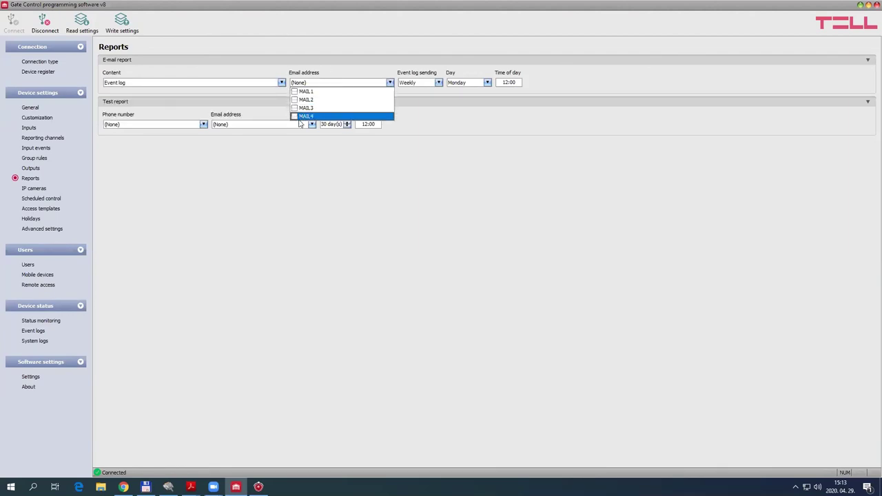
{"action": "left_click", "coordinate": [341, 75]}
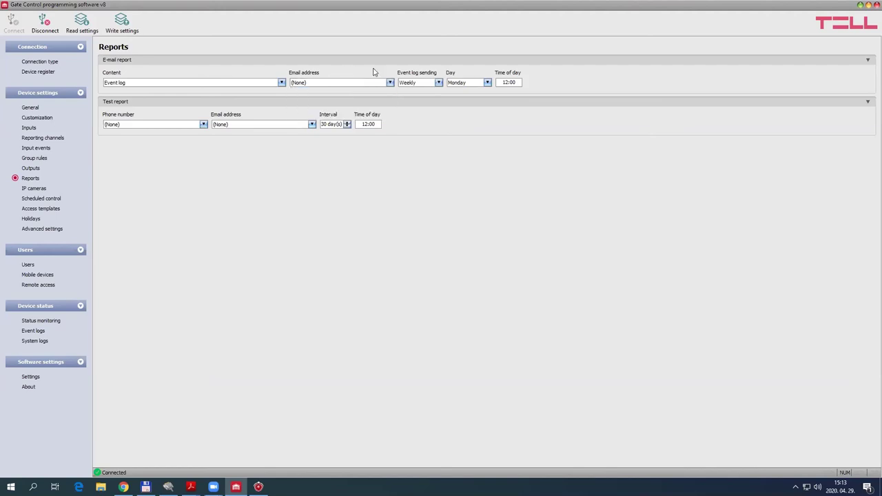
{"action": "left_click", "coordinate": [426, 85]}
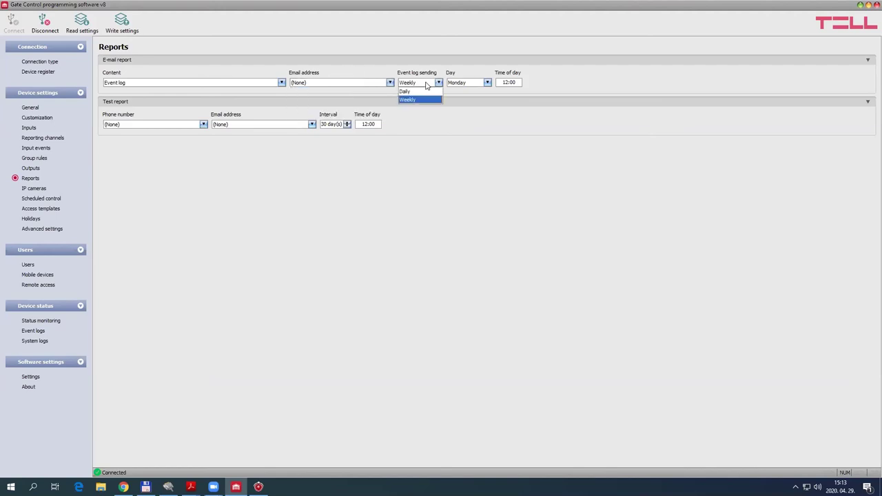
{"action": "left_click", "coordinate": [417, 101]}
{"action": "left_click", "coordinate": [465, 84]}
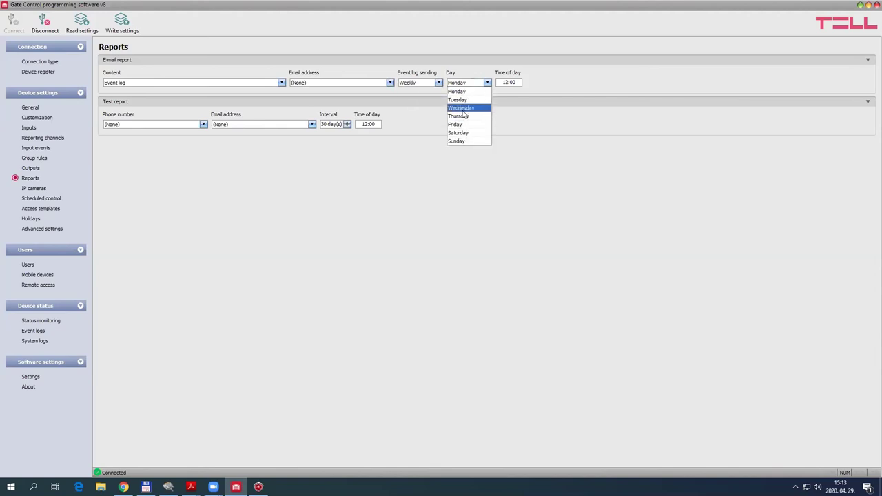
{"action": "left_click", "coordinate": [558, 170]}
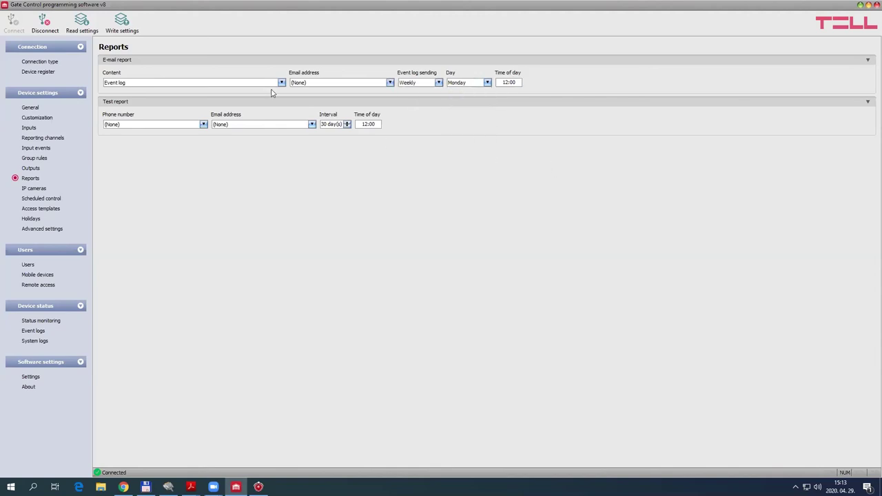
{"action": "left_click", "coordinate": [281, 83]}
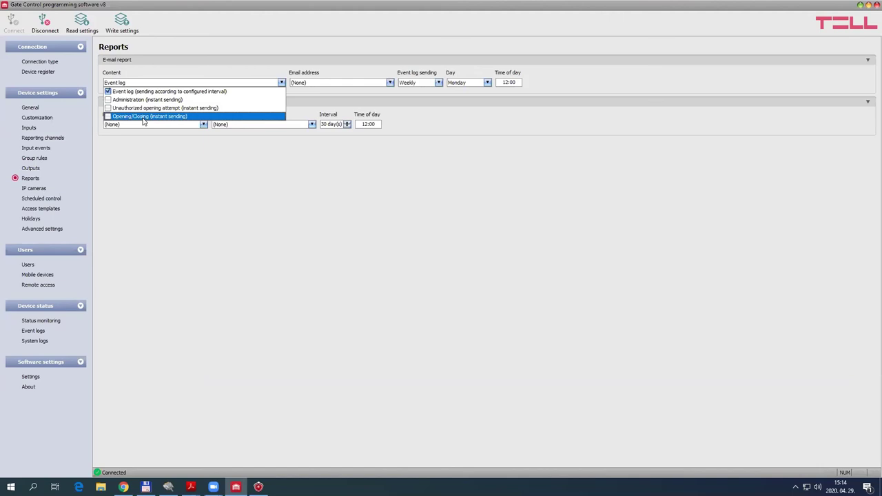
{"action": "left_click", "coordinate": [325, 181]}
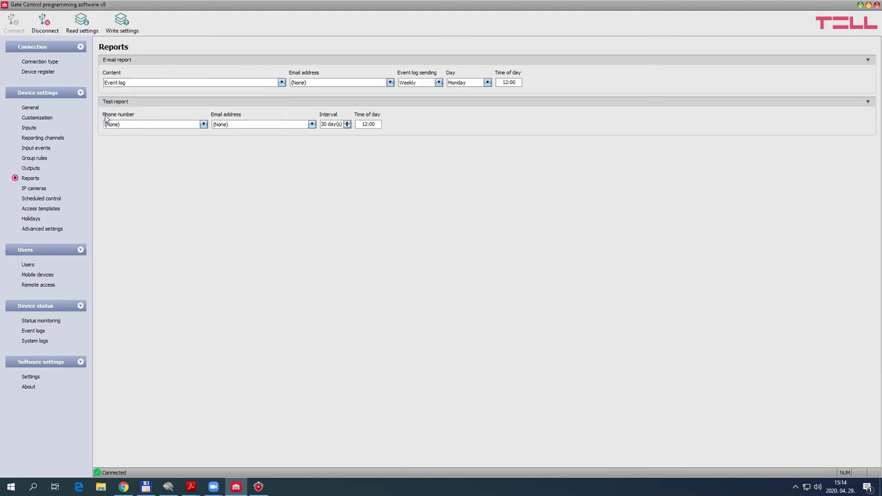
Check the test report phone number and e-mail recipient lists, leaving them unchanged
{"action": "left_click", "coordinate": [183, 126]}
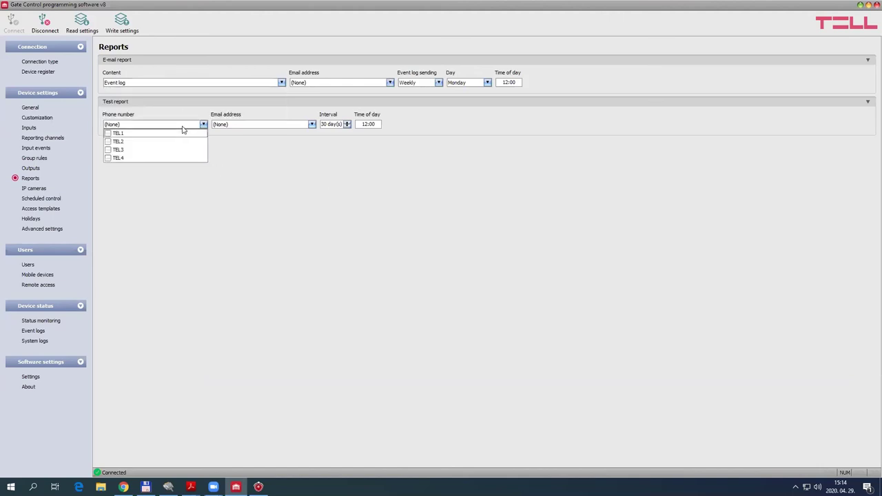
{"action": "left_click", "coordinate": [220, 149]}
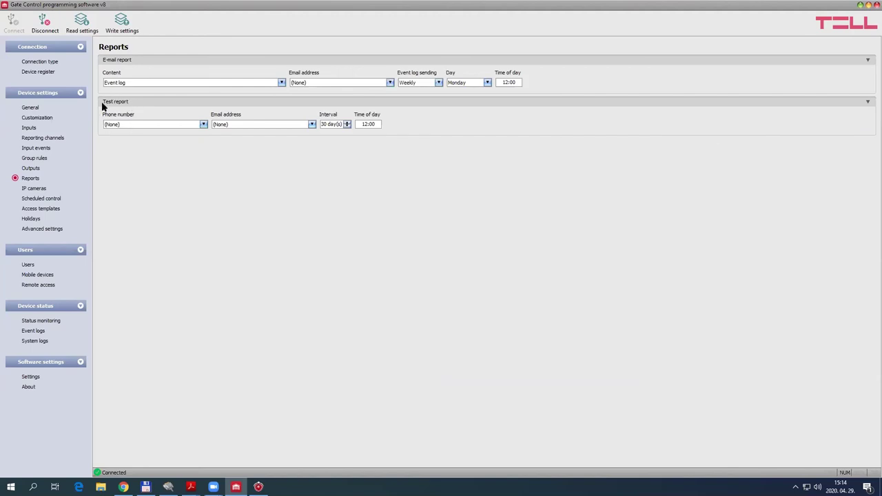
{"action": "left_click", "coordinate": [140, 124]}
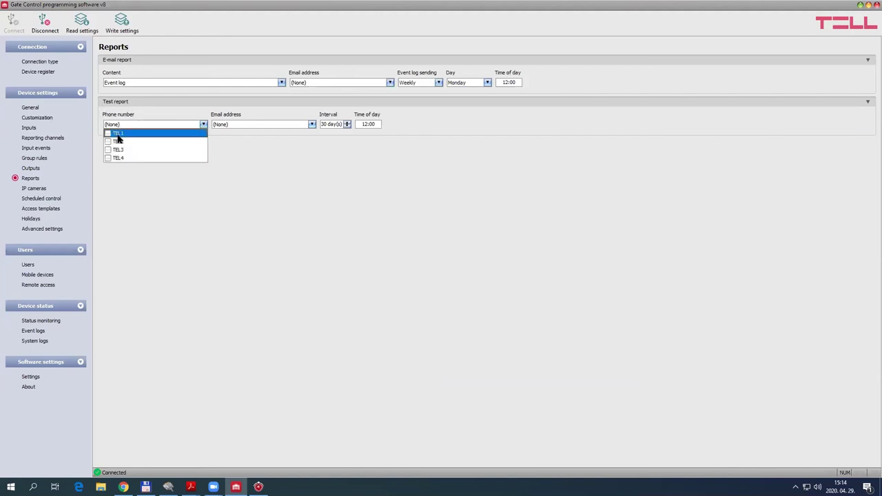
{"action": "left_click", "coordinate": [286, 164]}
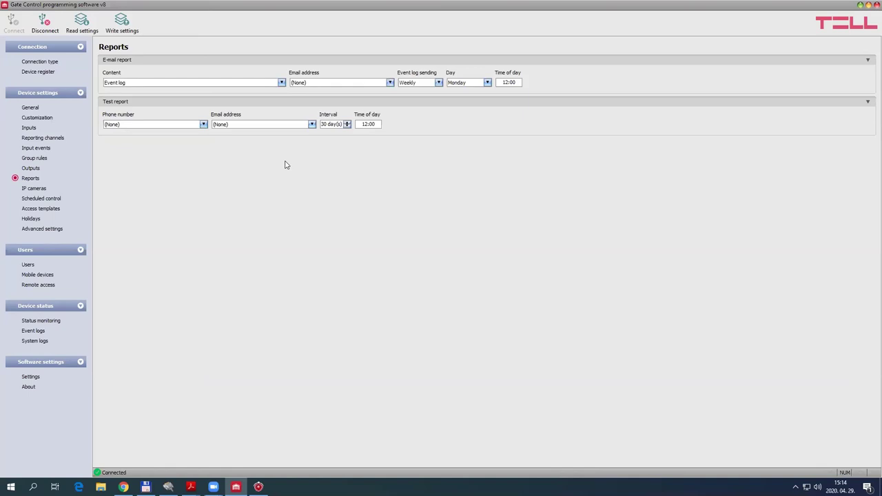
{"action": "left_click", "coordinate": [275, 126]}
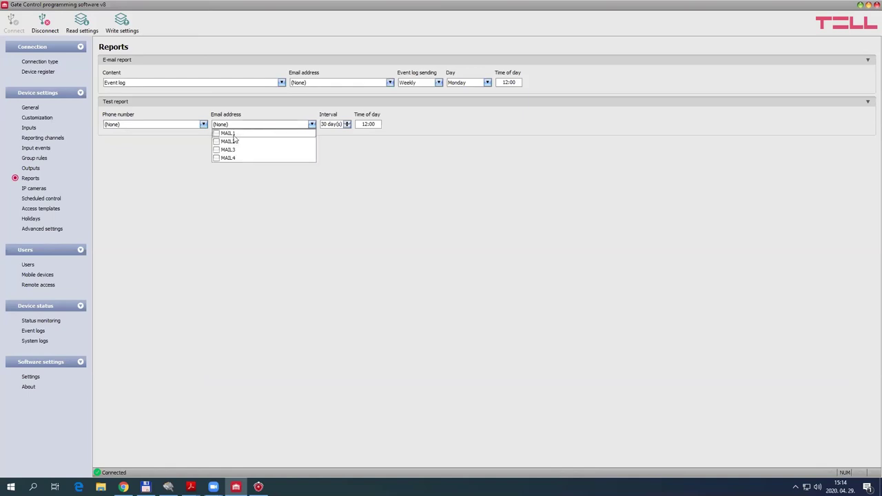
{"action": "left_click", "coordinate": [332, 141]}
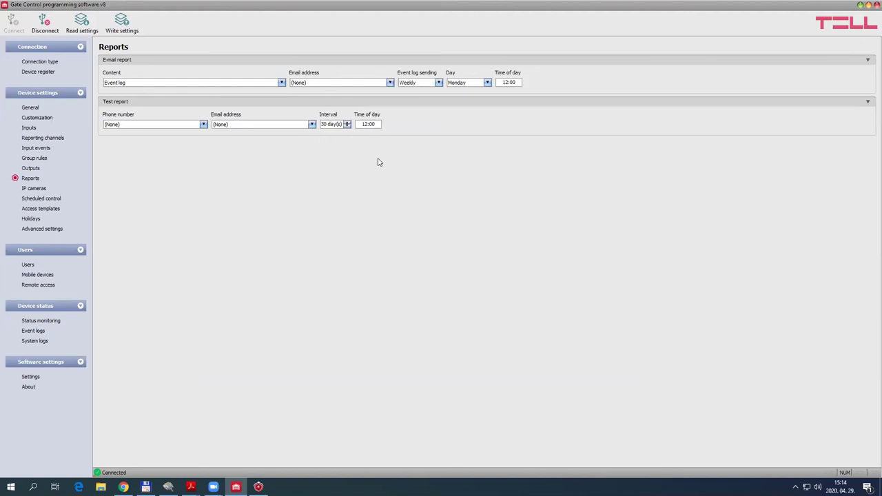
{"action": "left_click", "coordinate": [48, 161]}
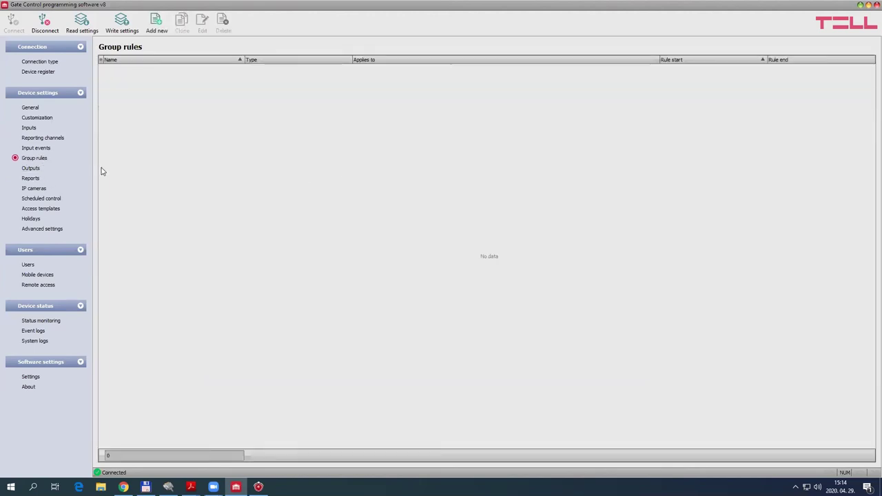
{"action": "left_click", "coordinate": [155, 24]}
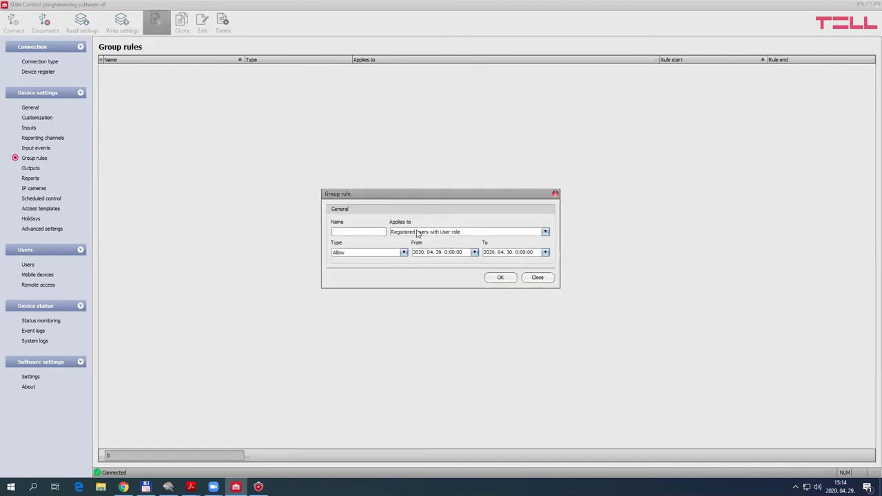
{"action": "left_click", "coordinate": [417, 233]}
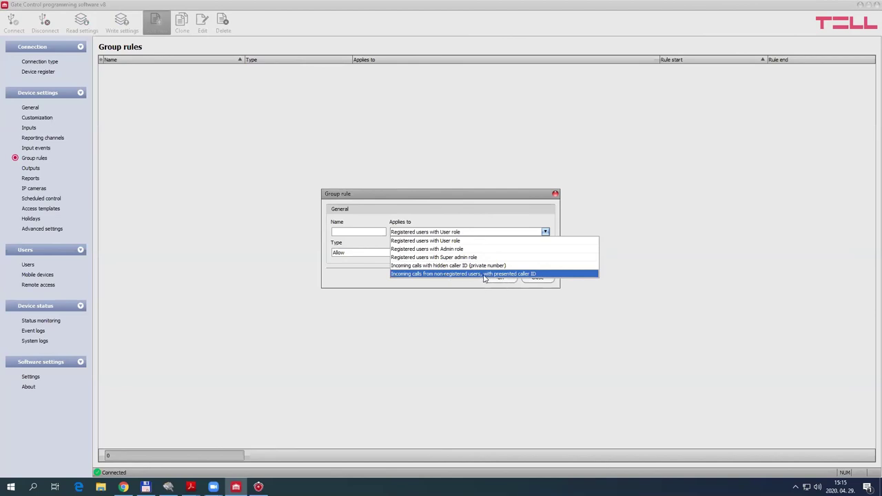
{"action": "left_click", "coordinate": [447, 274]}
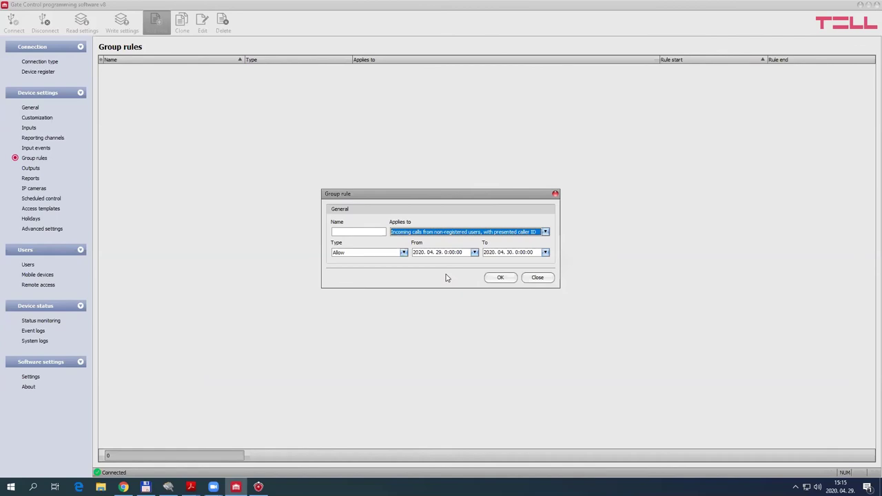
{"action": "left_click", "coordinate": [358, 231]}
{"action": "type", "text": "ertsrtzstz"}
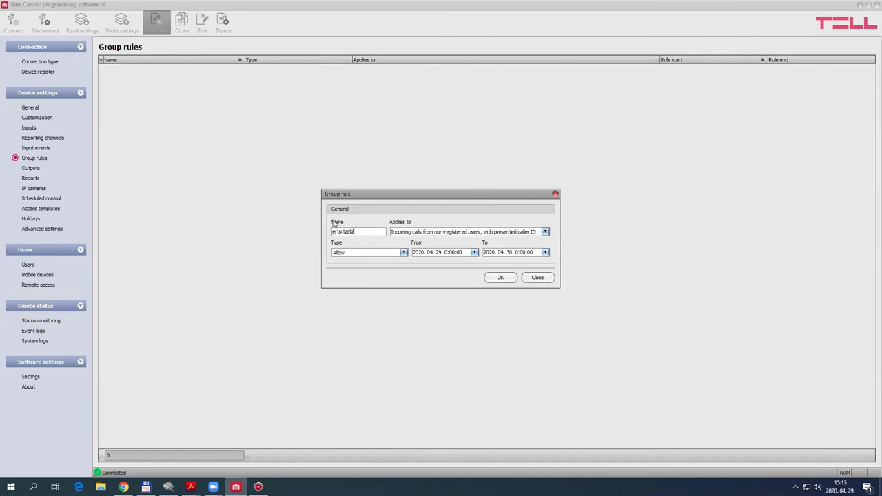
{"action": "left_click", "coordinate": [404, 252]}
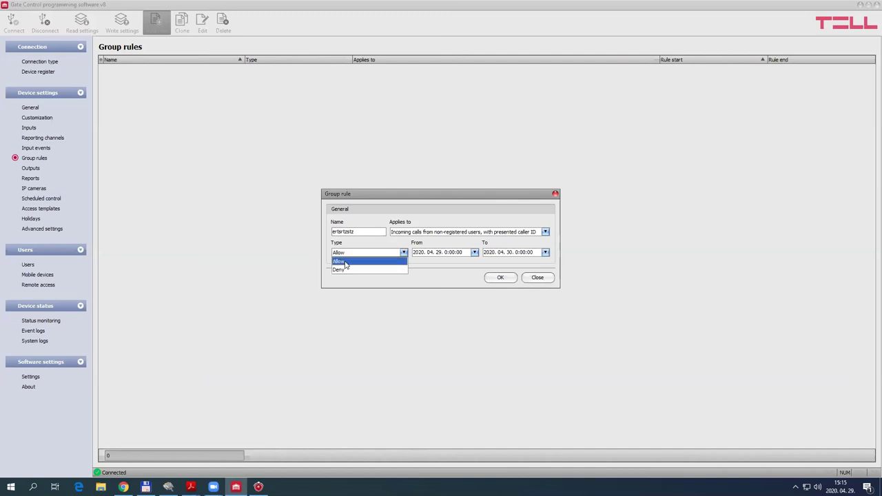
{"action": "left_click", "coordinate": [352, 262]}
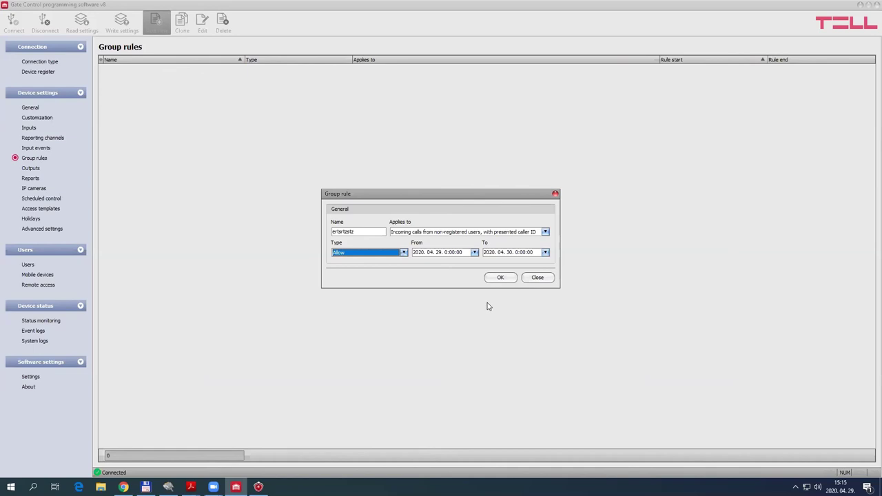
{"action": "left_click", "coordinate": [537, 277]}
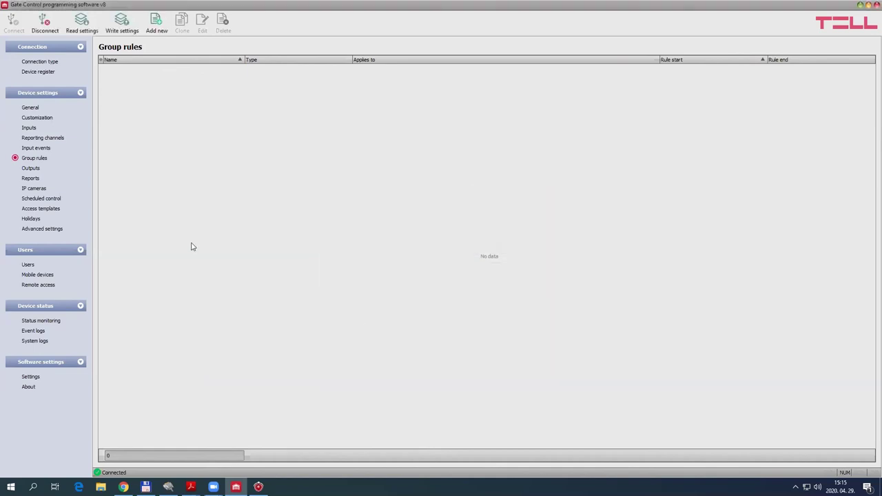
{"action": "left_click", "coordinate": [43, 138]}
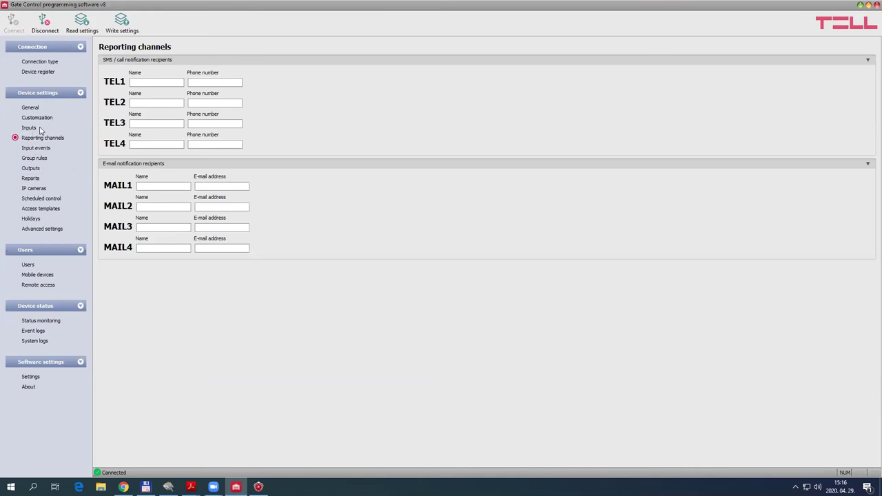
Go from the Inputs page to the Input events page listing IN1–IN4 with empty messages
{"action": "left_click", "coordinate": [28, 129]}
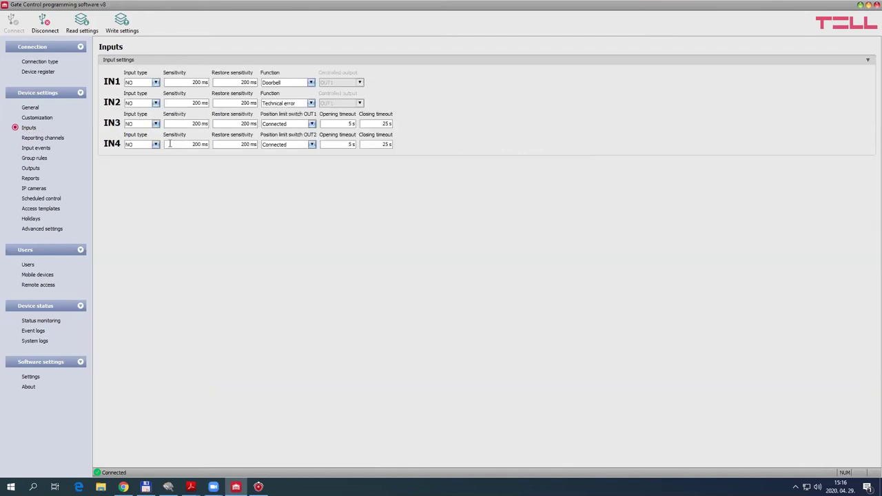
{"action": "left_click", "coordinate": [36, 149]}
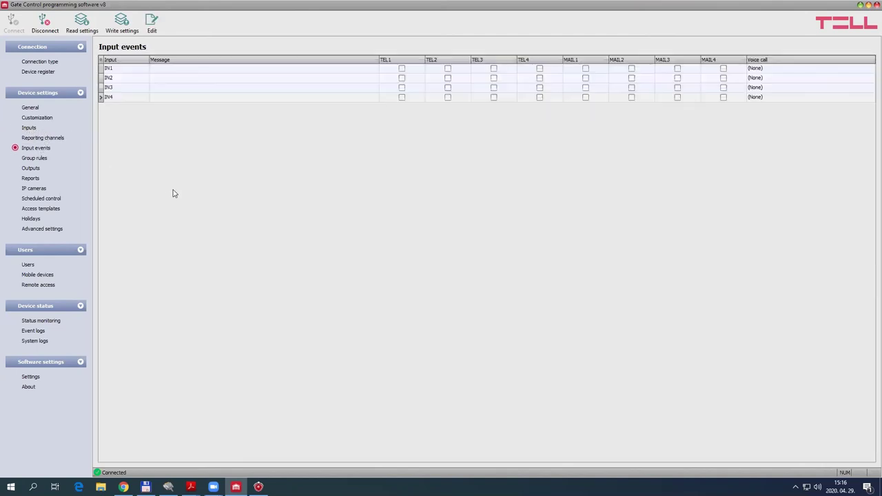
{"action": "left_click", "coordinate": [195, 69]}
{"action": "double_click", "coordinate": [194, 68]}
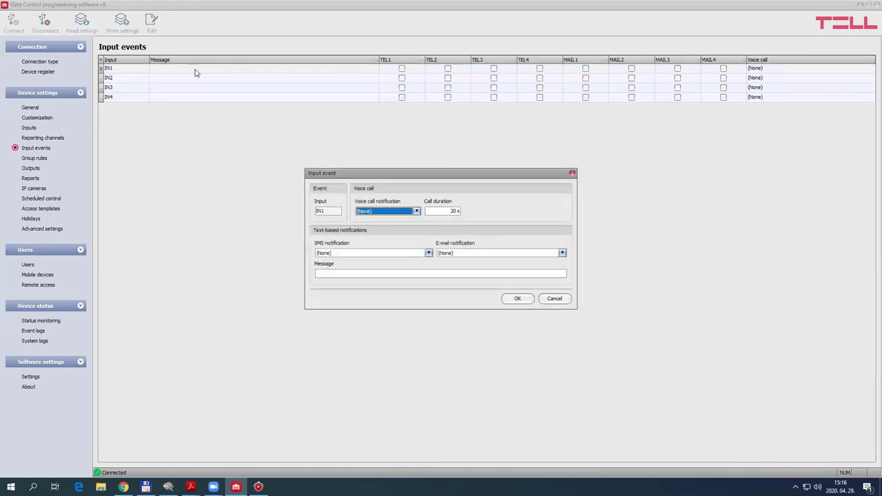
{"action": "left_click", "coordinate": [396, 214]}
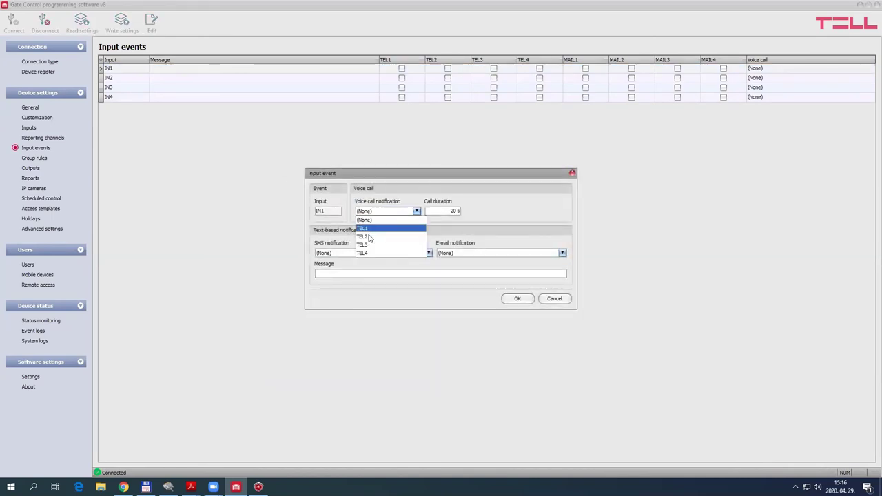
{"action": "left_click", "coordinate": [509, 207]}
{"action": "left_click", "coordinate": [346, 254]}
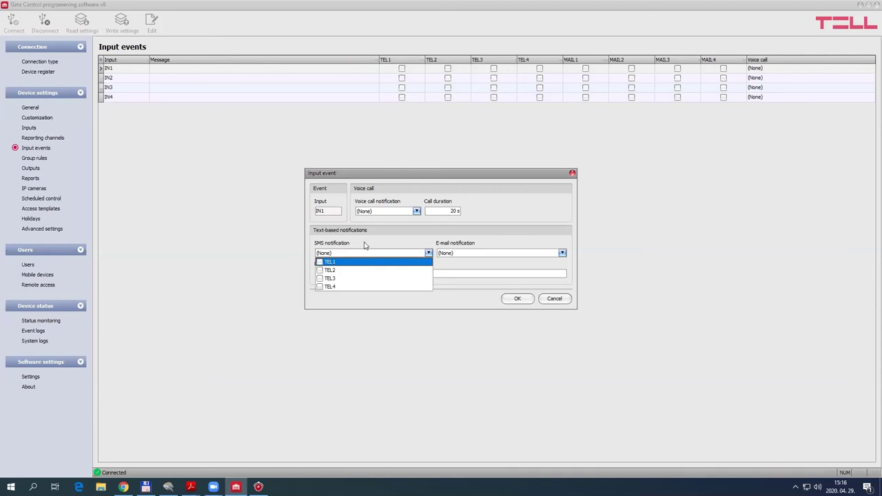
{"action": "left_click", "coordinate": [459, 253]}
{"action": "left_click", "coordinate": [481, 253]}
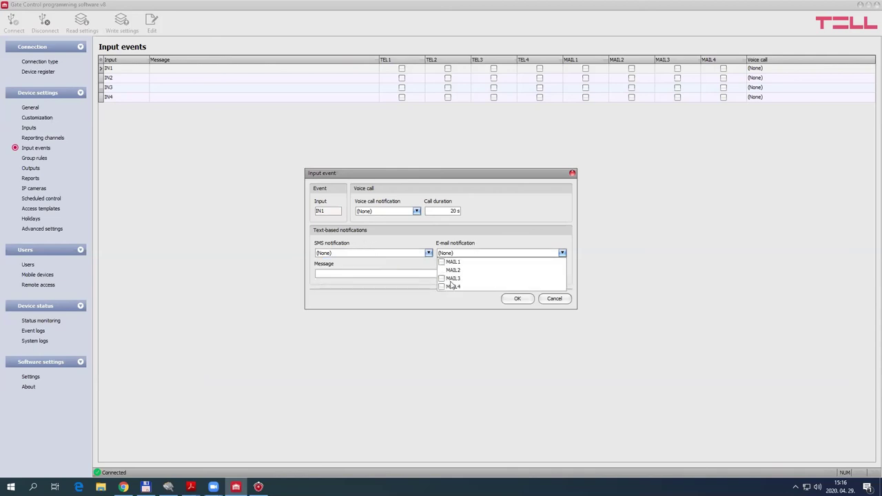
{"action": "left_click", "coordinate": [415, 248]}
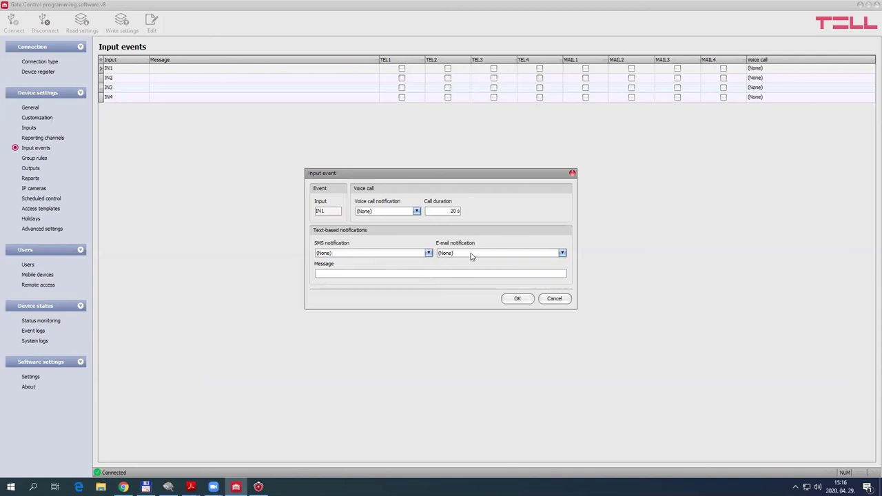
{"action": "left_click", "coordinate": [328, 274]}
{"action": "type", "text": "sdghsdfjhsfgjsf"}
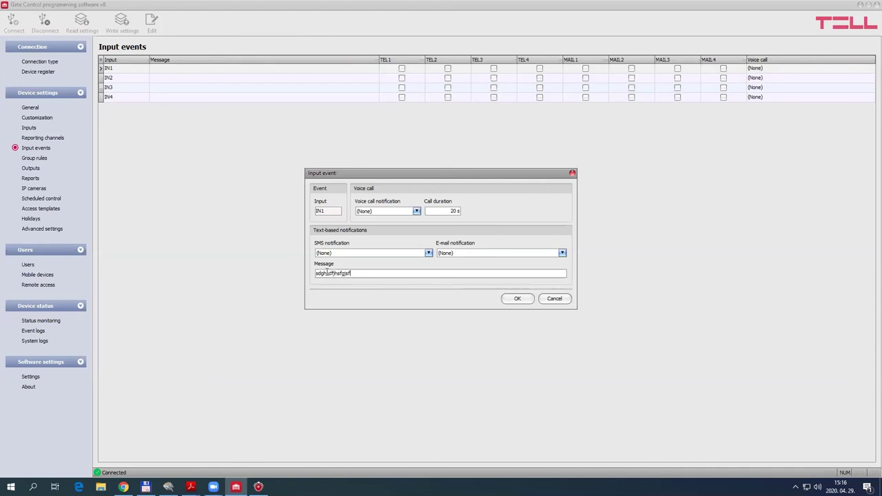
{"action": "left_click", "coordinate": [555, 299]}
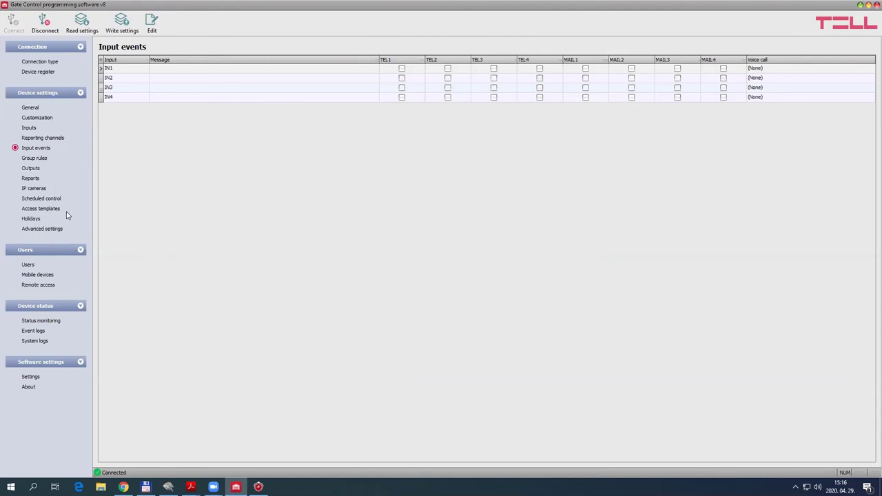
Inspect the Customization phrases and IN1 event import options without changes, then view Event logs
{"action": "left_click", "coordinate": [40, 120]}
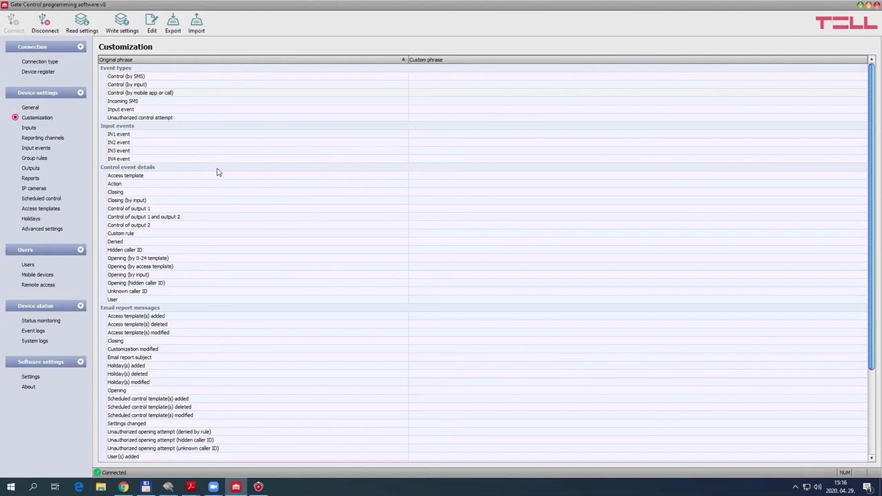
{"action": "left_click", "coordinate": [129, 135]}
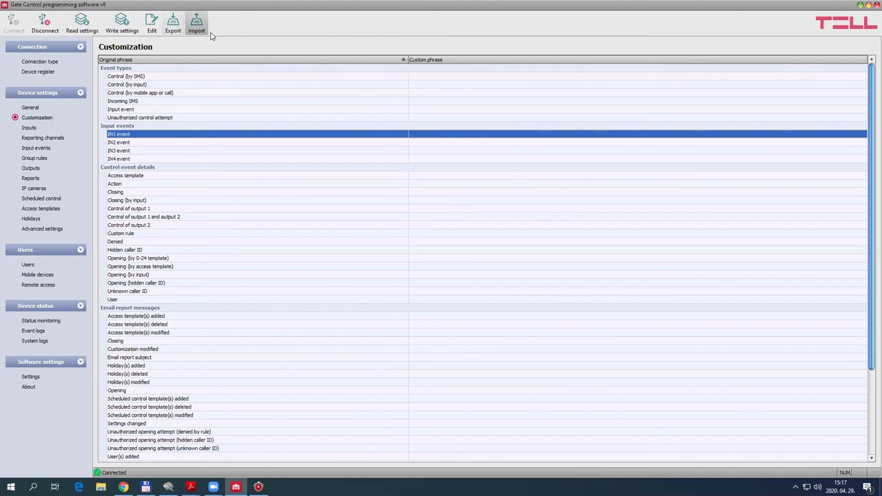
{"action": "left_click", "coordinate": [197, 23]}
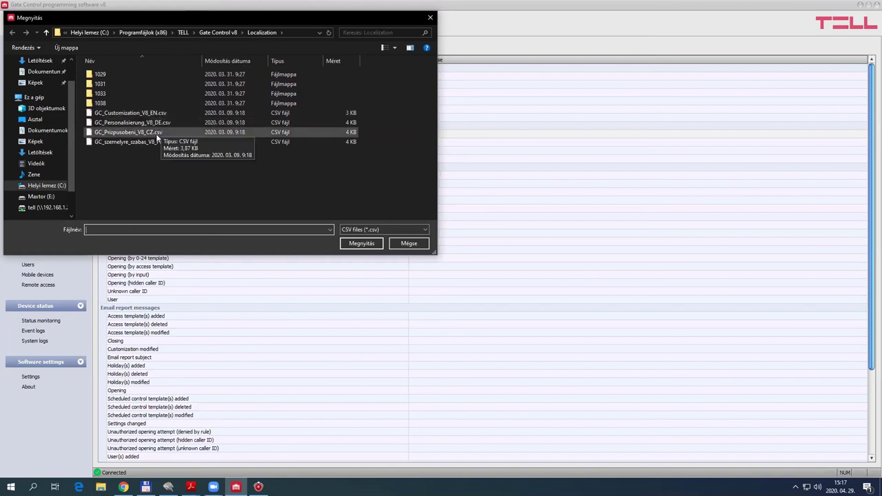
{"action": "left_click", "coordinate": [411, 243]}
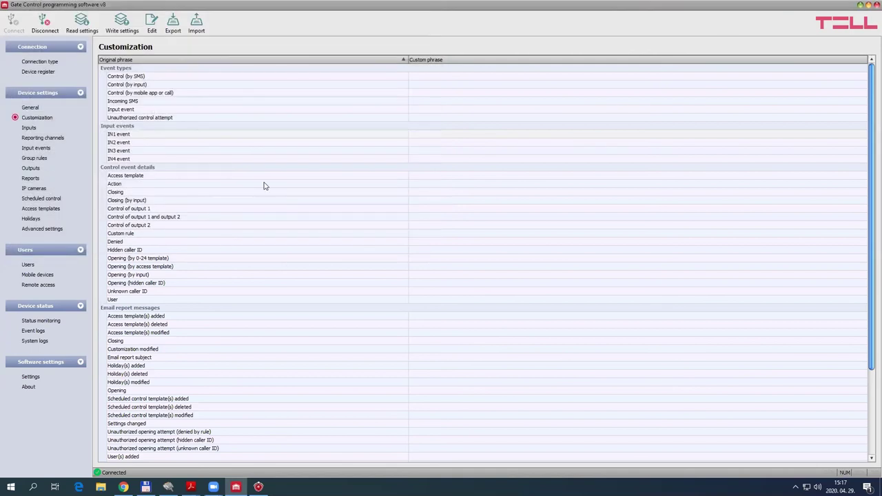
{"action": "left_click", "coordinate": [29, 332]}
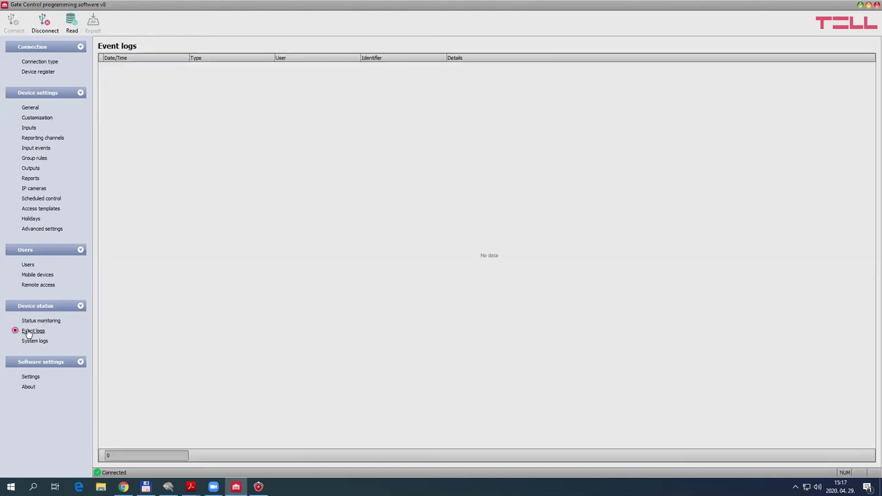
Read the device's event logs, review the system logs, and show About version v8.1.0.4598
{"action": "left_click", "coordinate": [72, 24]}
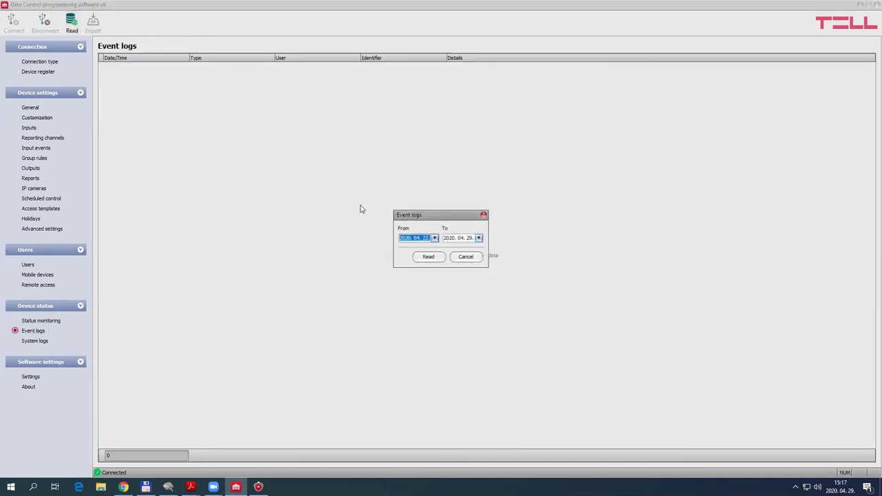
{"action": "left_click", "coordinate": [441, 257]}
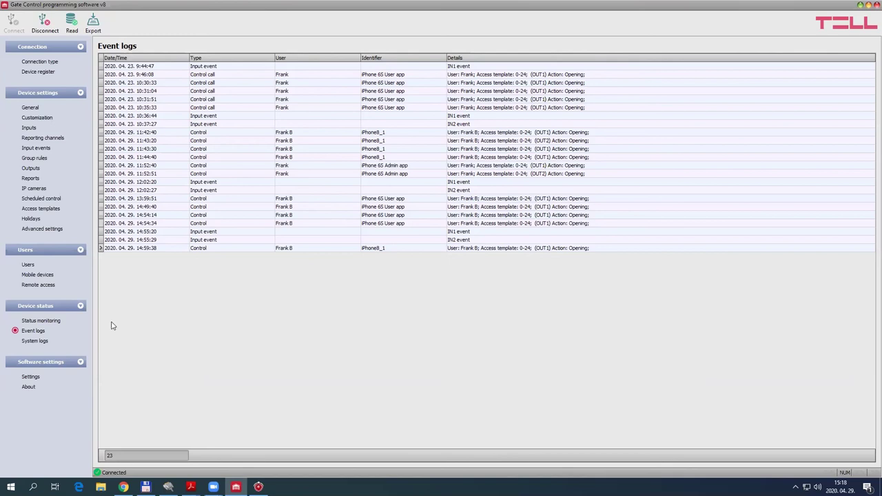
{"action": "left_click", "coordinate": [34, 342]}
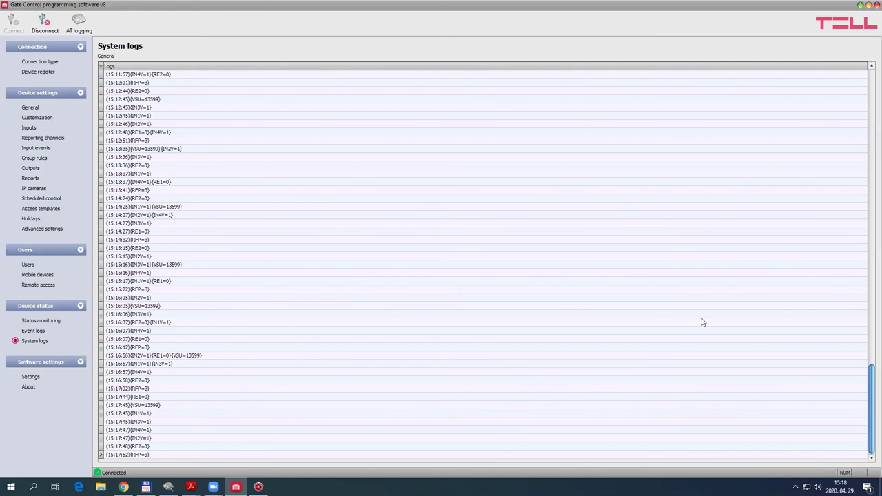
{"action": "scroll", "coordinate": [869, 394], "scroll_direction": "up", "scroll_amount": 5}
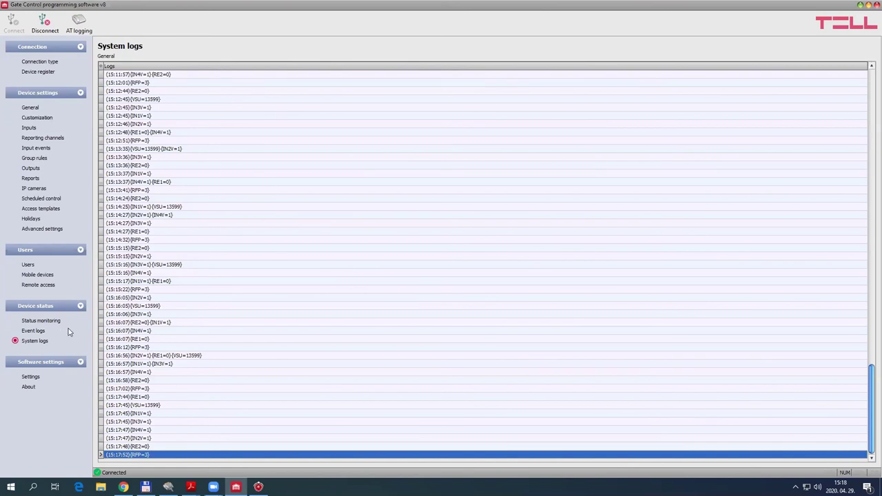
{"action": "left_click", "coordinate": [29, 388]}
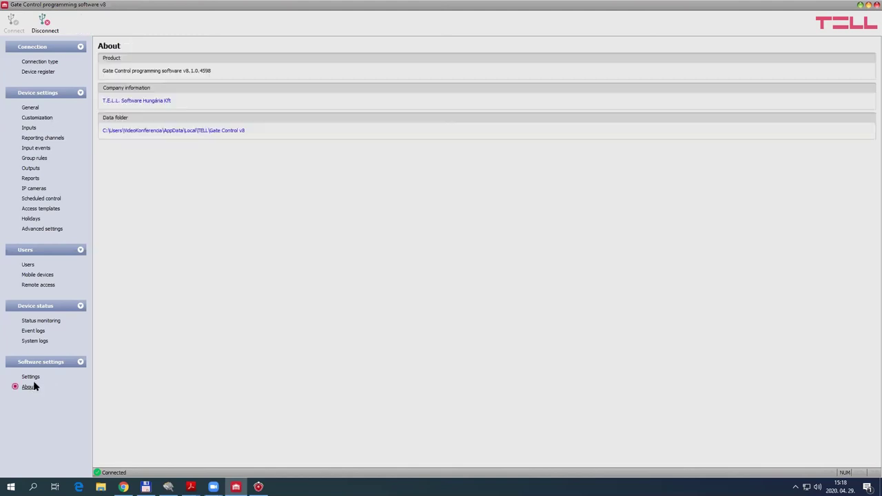
{"action": "left_click", "coordinate": [187, 131]}
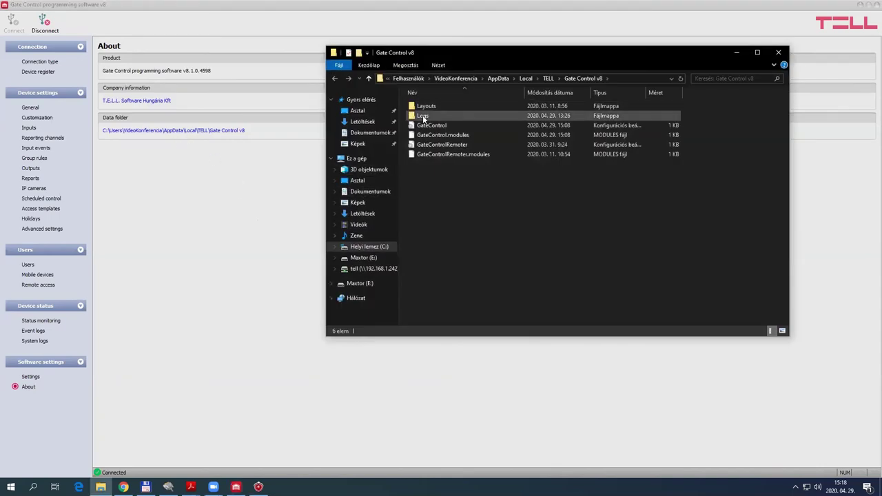
{"action": "double_click", "coordinate": [422, 117]}
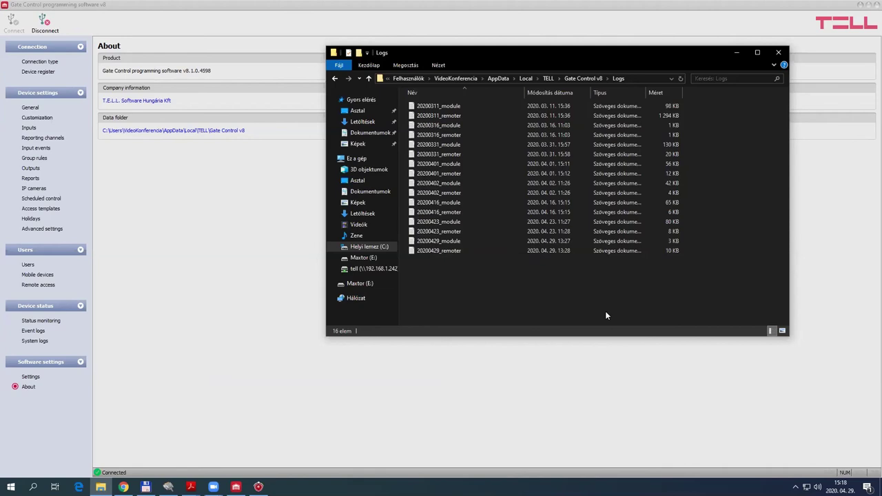
{"action": "left_click", "coordinate": [778, 52]}
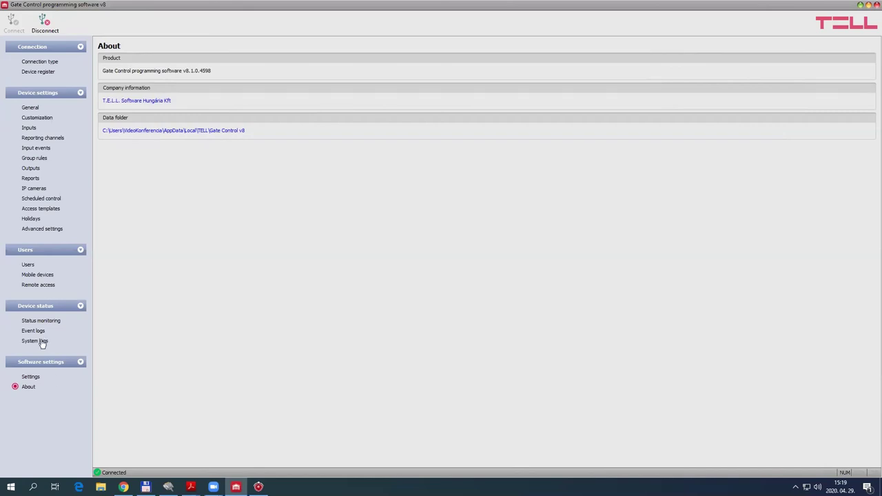
Try the Blue and Darkroom interface skins in Settings, then switch back to McSkin
{"action": "left_click", "coordinate": [29, 377]}
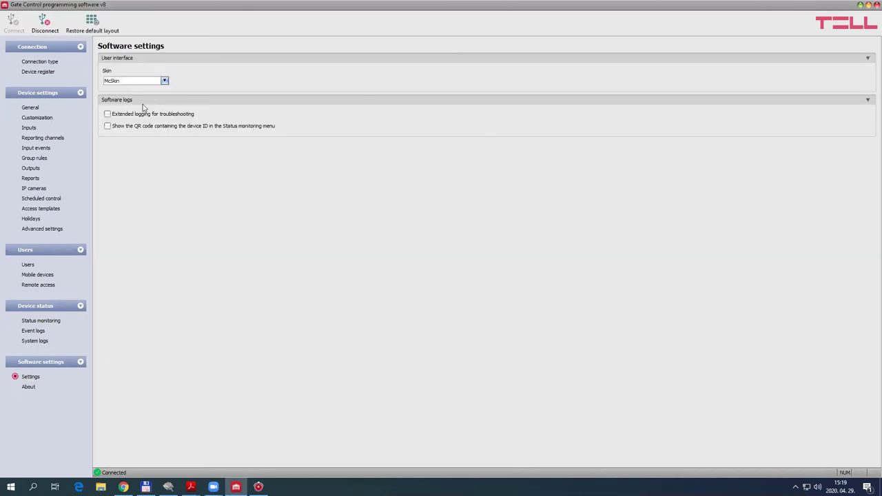
{"action": "left_click", "coordinate": [165, 80]}
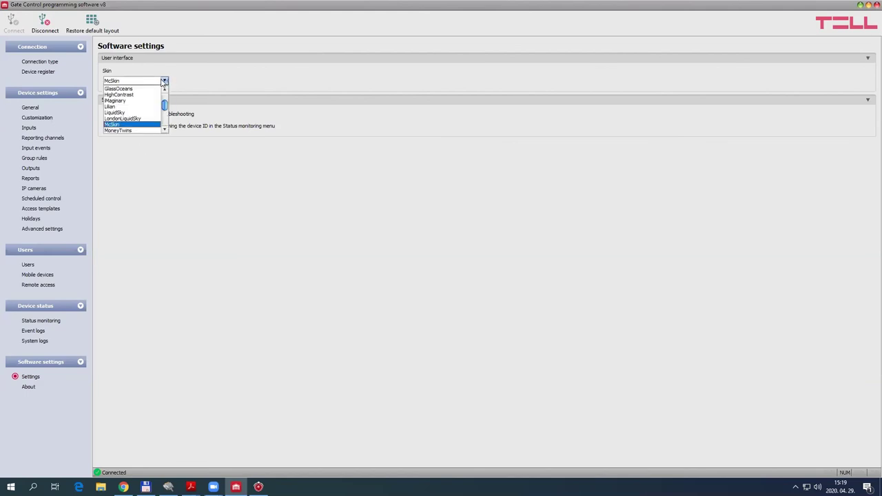
{"action": "left_click_drag", "start_coordinate": [164, 107], "coordinate": [165, 98]}
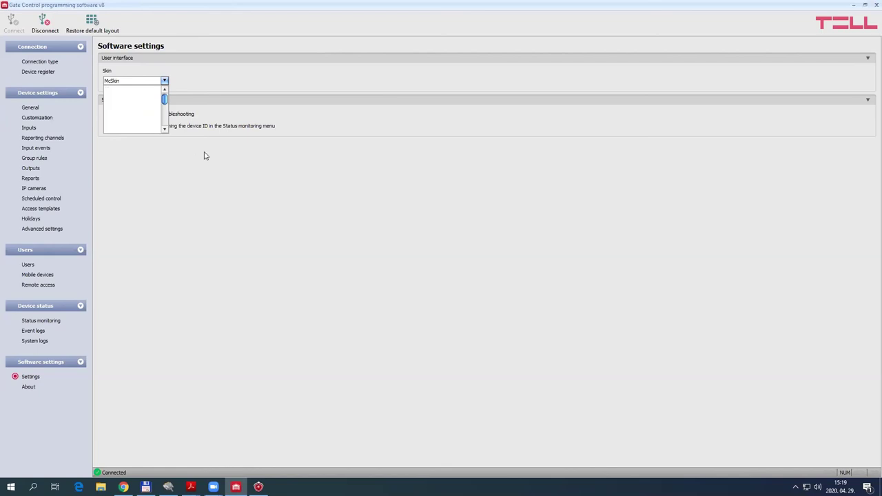
{"action": "left_click", "coordinate": [158, 81]}
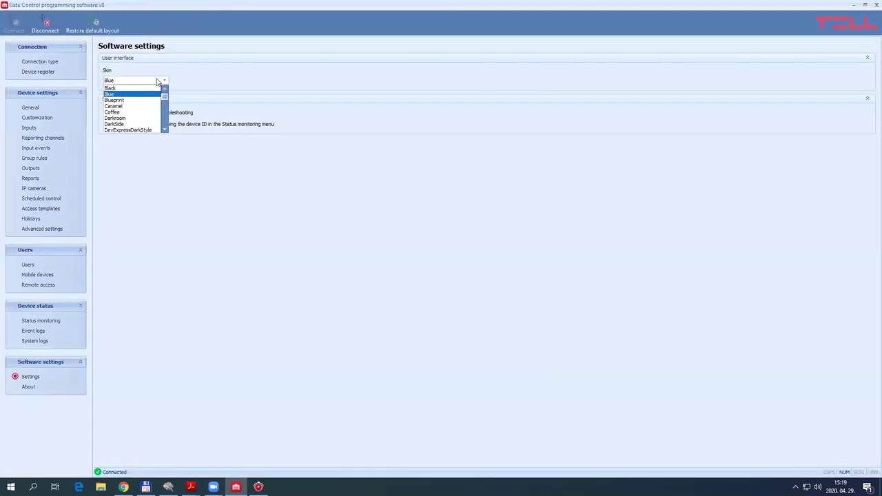
{"action": "left_click", "coordinate": [123, 118]}
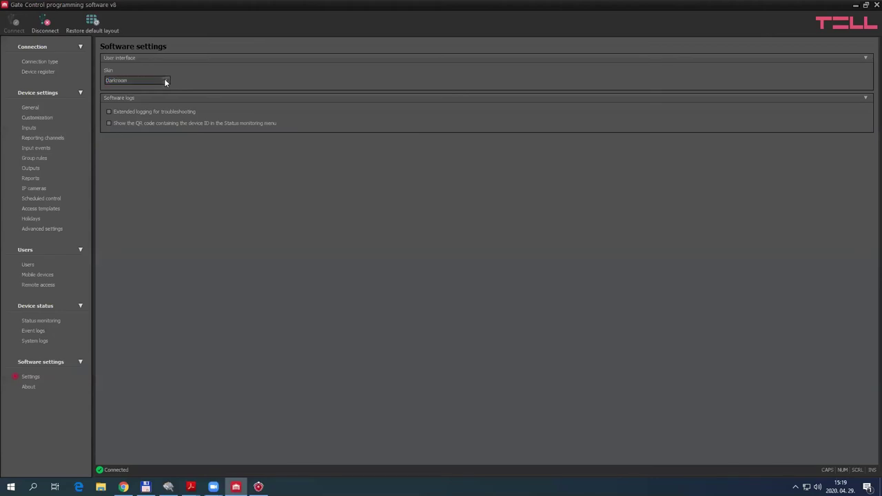
{"action": "left_click", "coordinate": [166, 80]}
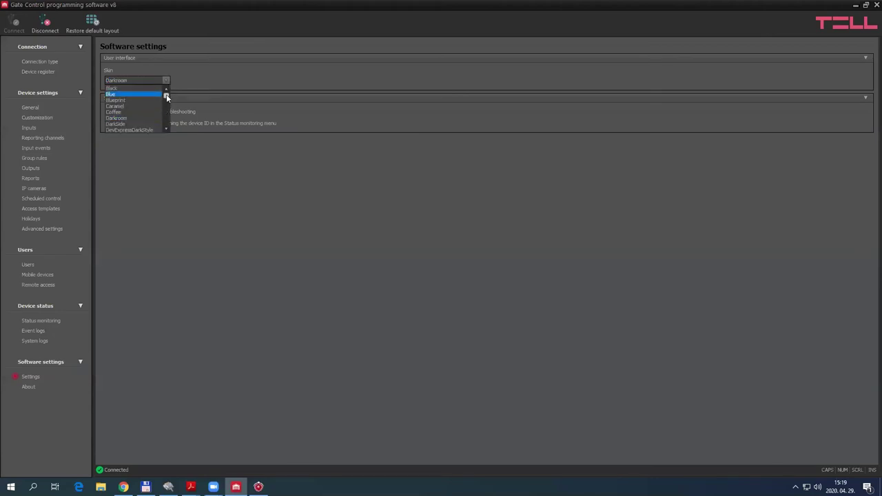
{"action": "left_click_drag", "start_coordinate": [167, 97], "coordinate": [166, 108]}
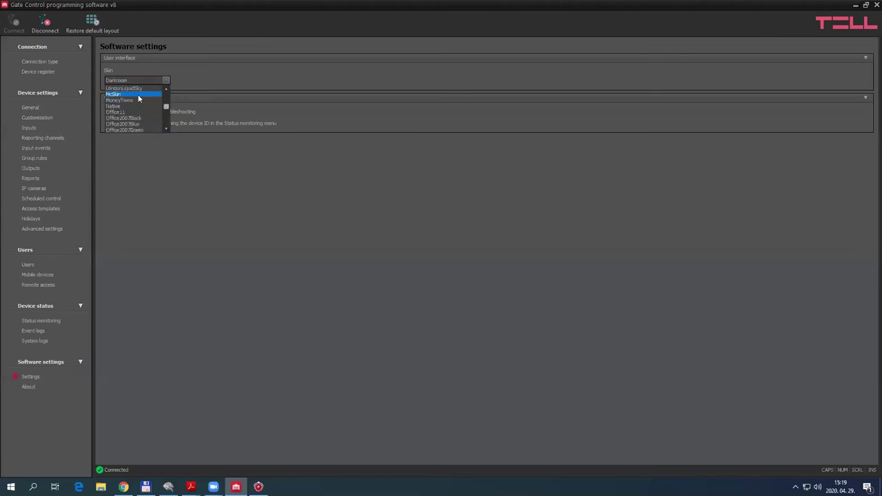
{"action": "left_click", "coordinate": [138, 95]}
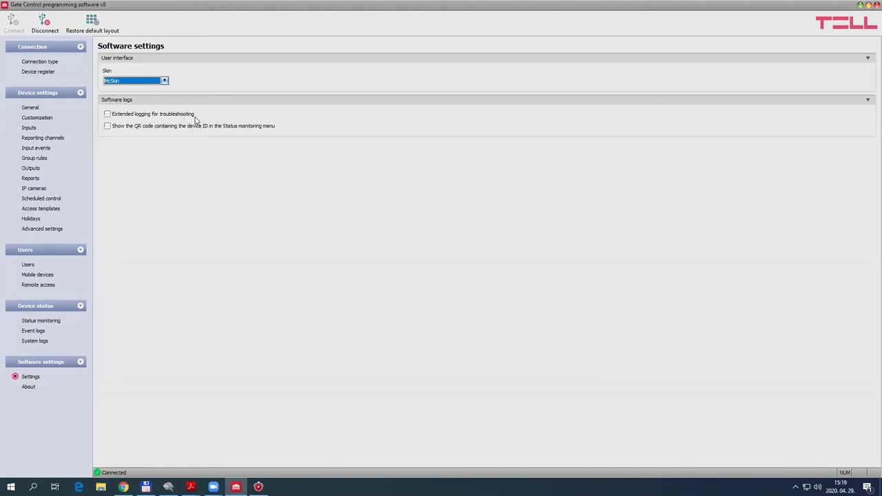
Toggle Extended logging on and off so it stays disabled, then return to Connection type
{"action": "left_click", "coordinate": [107, 114]}
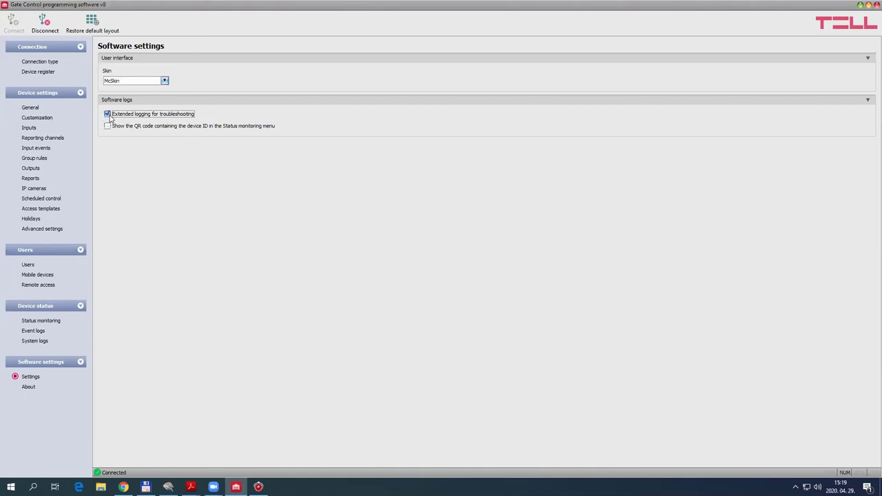
{"action": "left_click", "coordinate": [107, 114]}
{"action": "left_click", "coordinate": [42, 62]}
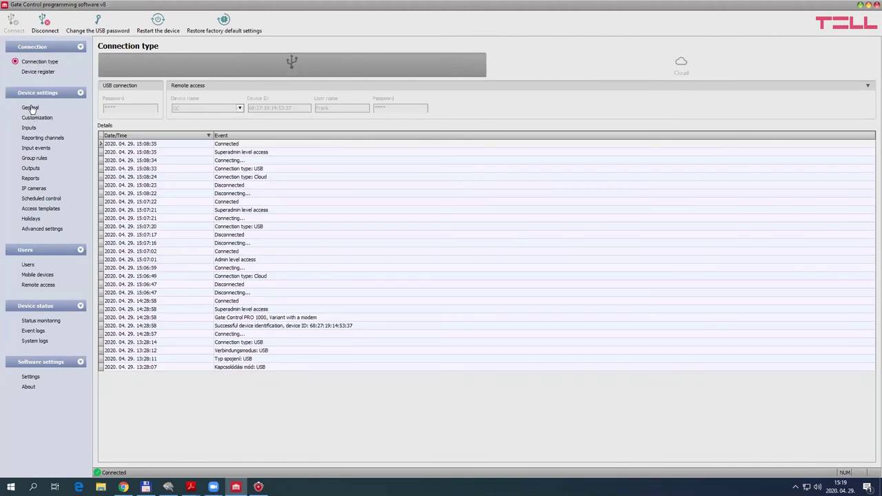
Disconnect and load the offline Gate Control PRO 1000 - WiFi model, showing its General settings
{"action": "left_click", "coordinate": [45, 22]}
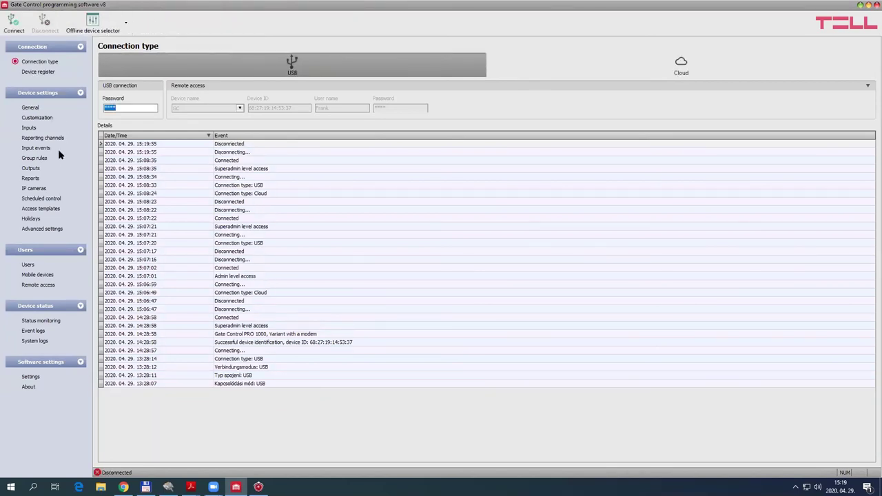
{"action": "left_click", "coordinate": [40, 62]}
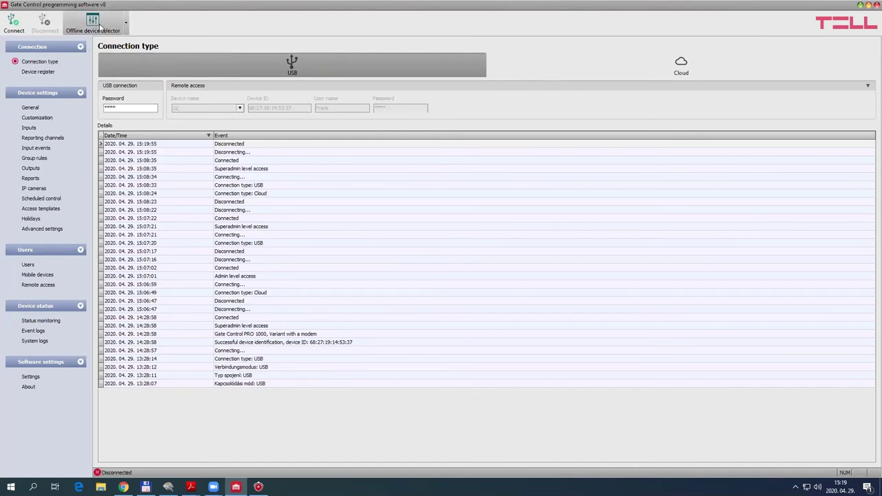
{"action": "left_click", "coordinate": [125, 24]}
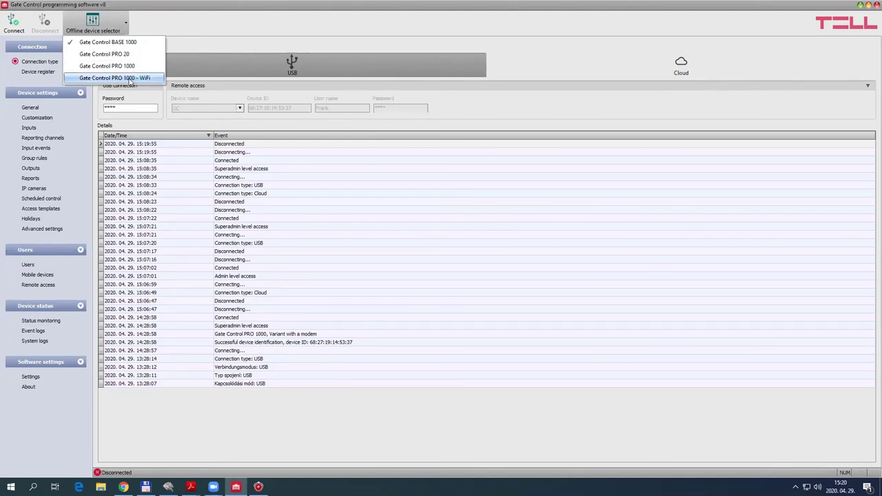
{"action": "left_click", "coordinate": [129, 78]}
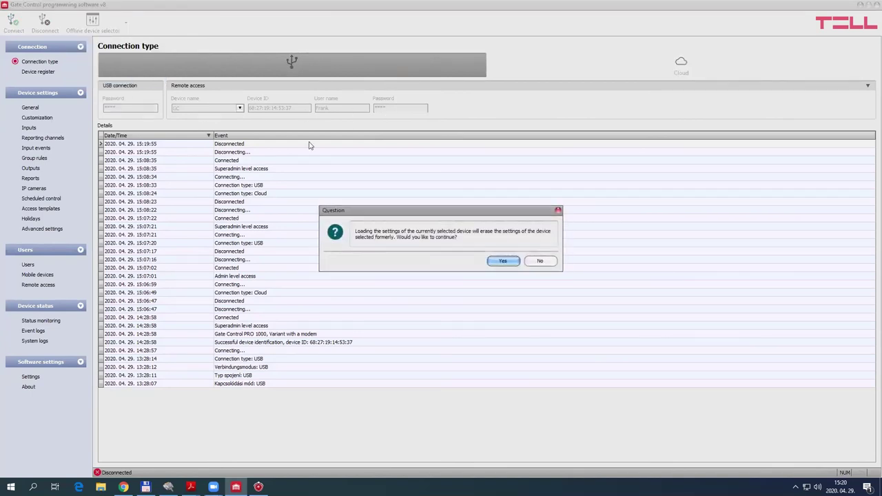
{"action": "left_click", "coordinate": [503, 262]}
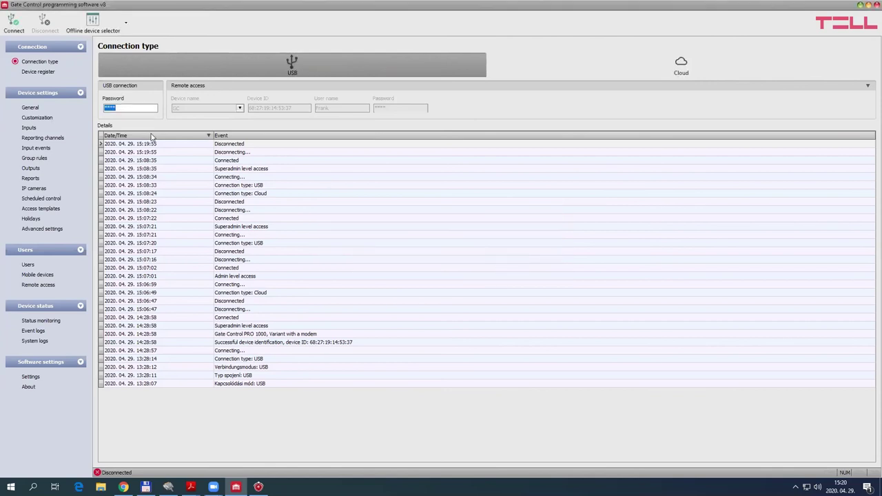
{"action": "left_click", "coordinate": [31, 107]}
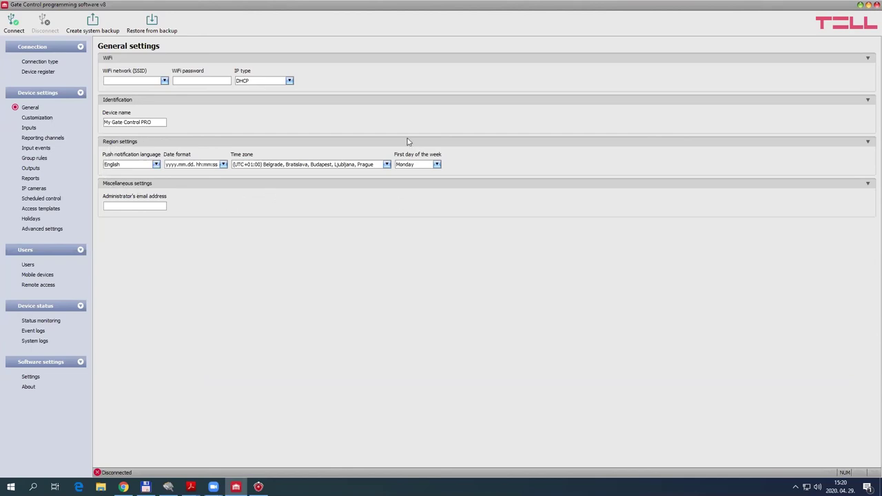
Check the WiFi network list, try Static IP but keep DHCP, then open Input events
{"action": "left_click", "coordinate": [164, 81]}
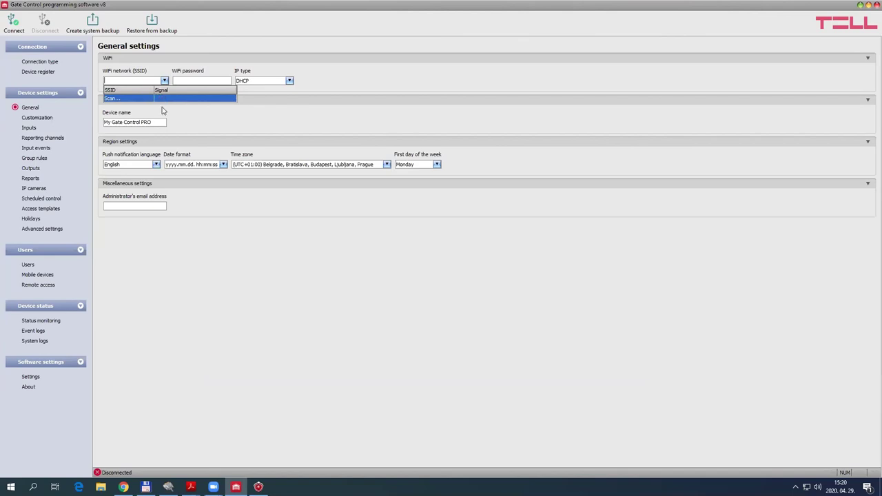
{"action": "left_click", "coordinate": [173, 62]}
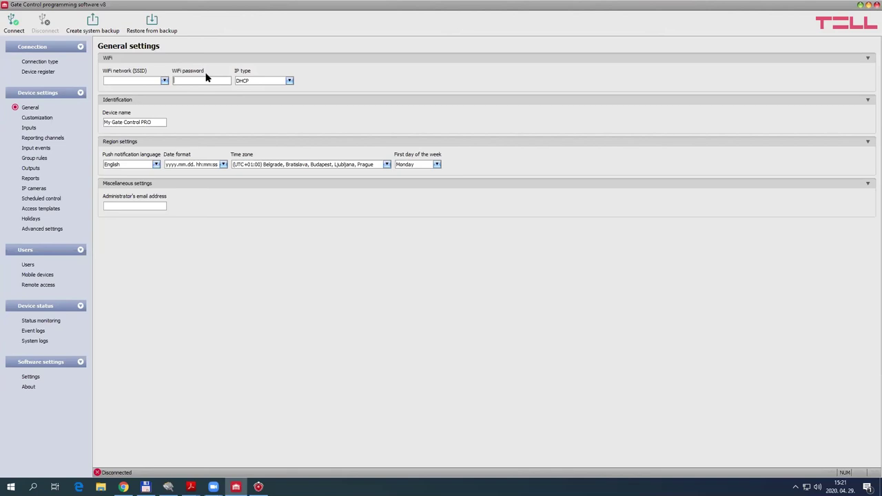
{"action": "left_click", "coordinate": [260, 82]}
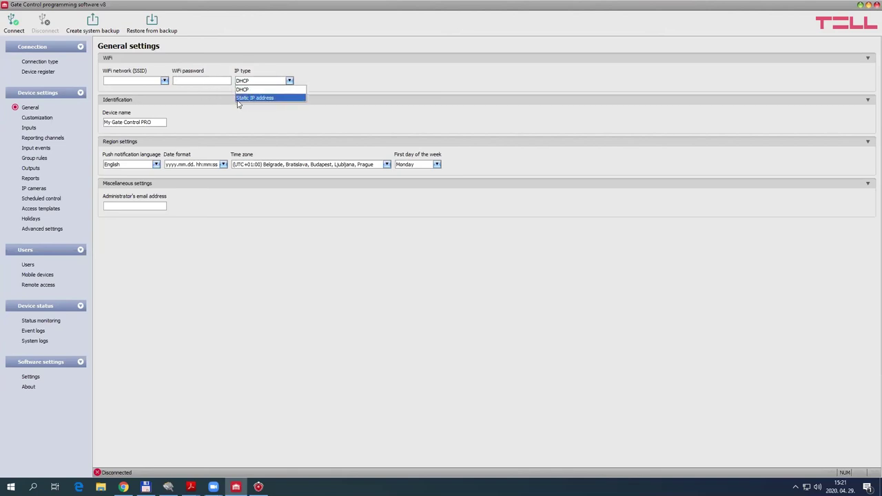
{"action": "left_click", "coordinate": [265, 98]}
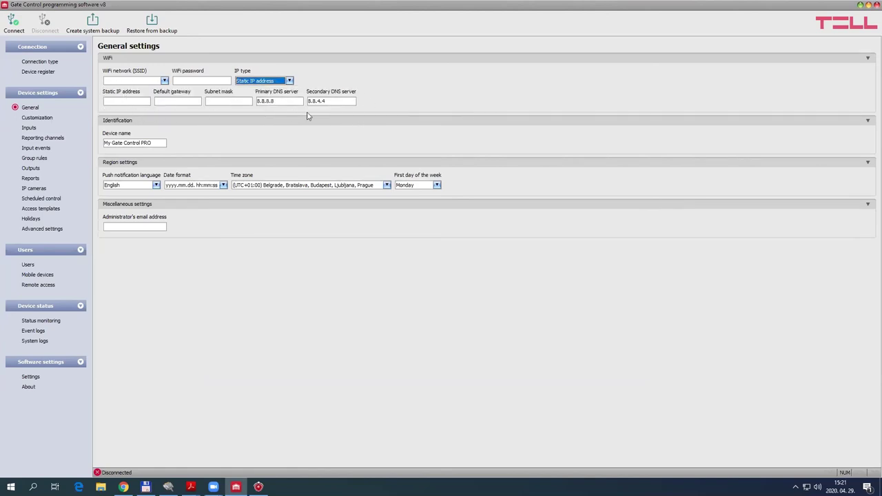
{"action": "left_click", "coordinate": [287, 83]}
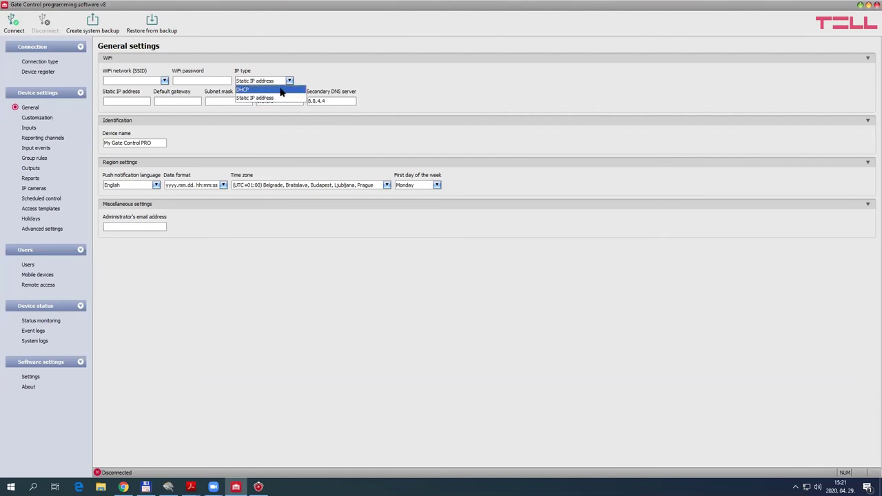
{"action": "left_click", "coordinate": [278, 89]}
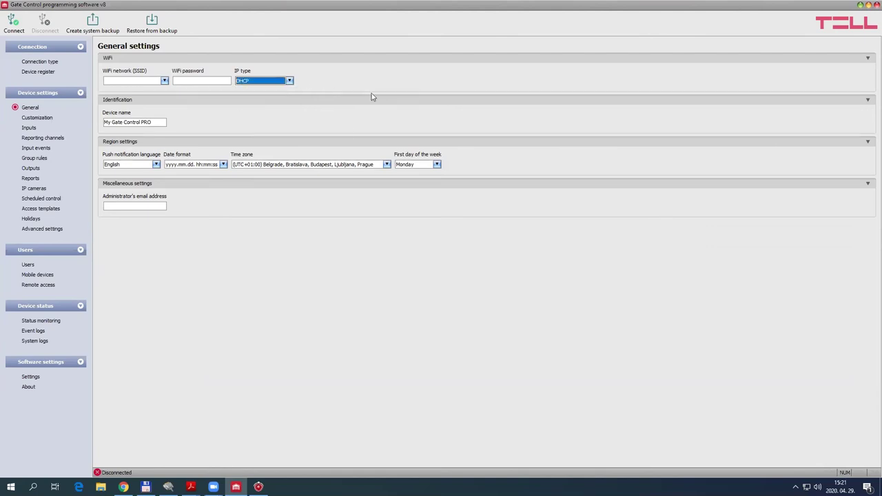
{"action": "left_click", "coordinate": [36, 148]}
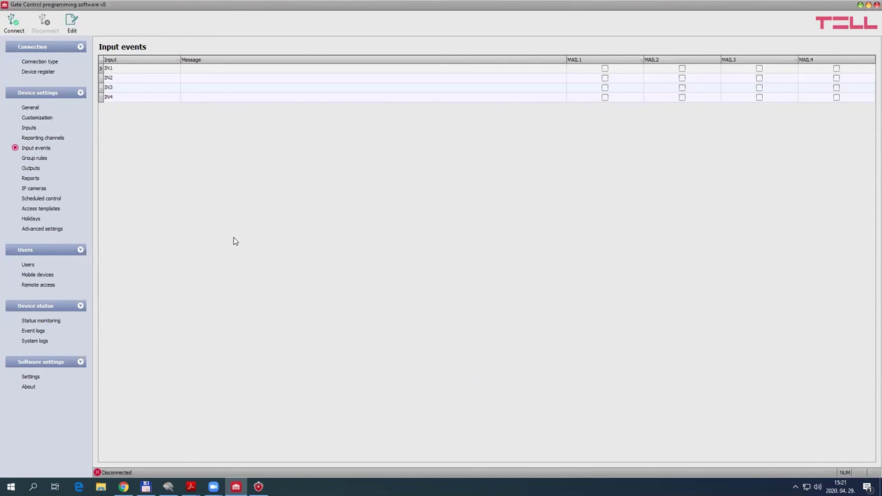